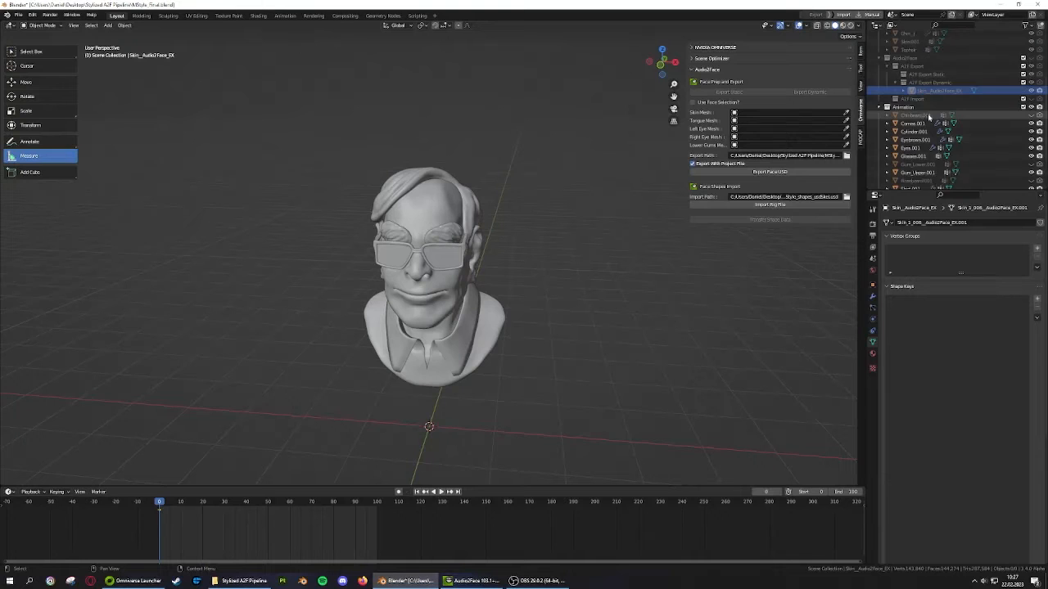
Select the character's skin mesh and examine the stylized bust up close
click(434, 208)
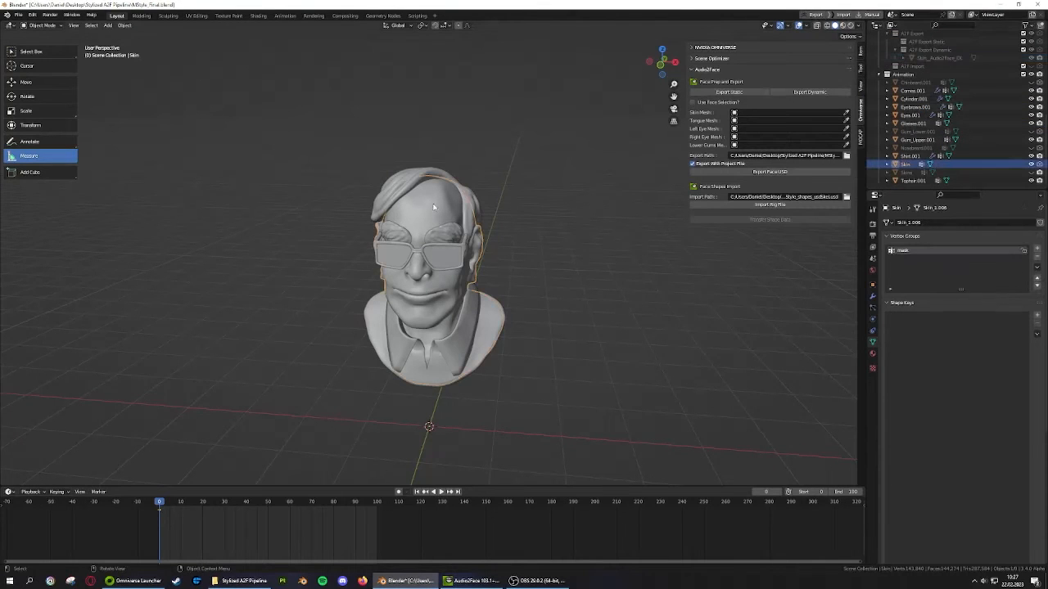
scroll(425, 211, up, 5)
middle_drag(426, 211, 515, 218)
scroll(489, 219, down, 4)
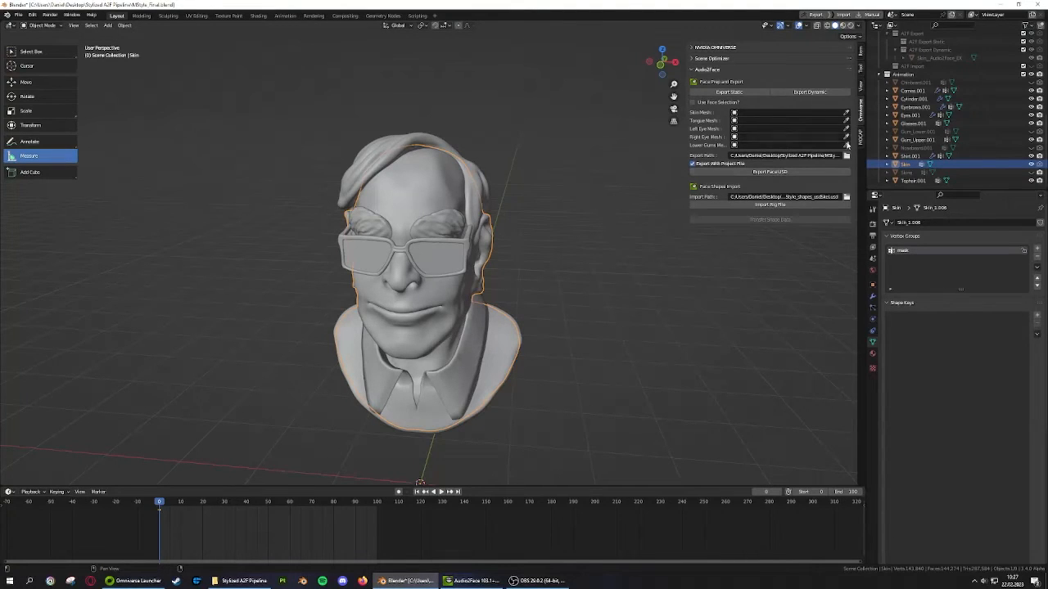
Switch to Omniverse Launcher, view the Blender 3.4 alpha USD branch page, and return to Blender
click(130, 579)
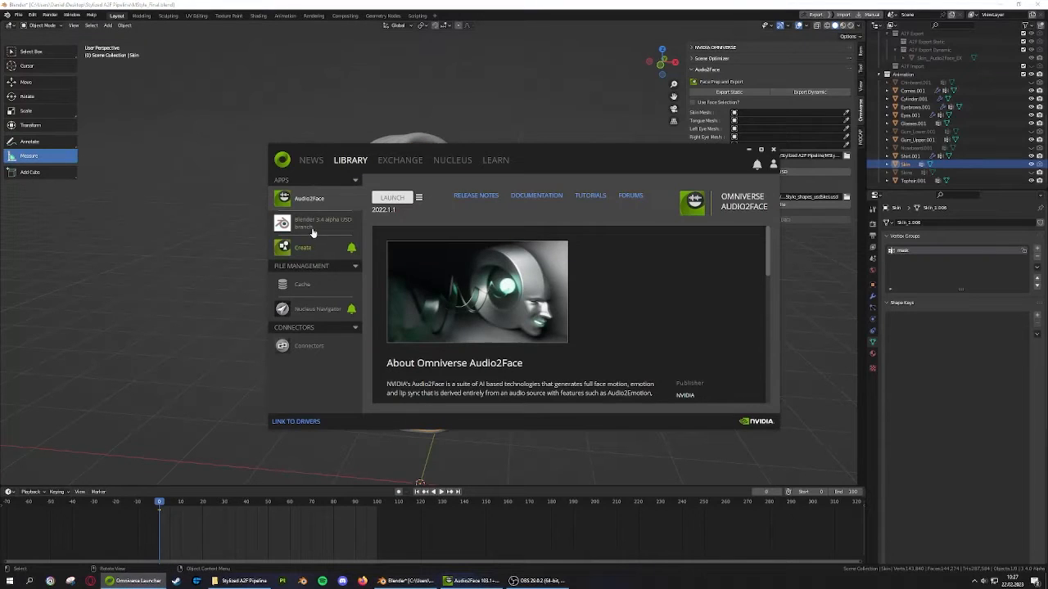
click(312, 223)
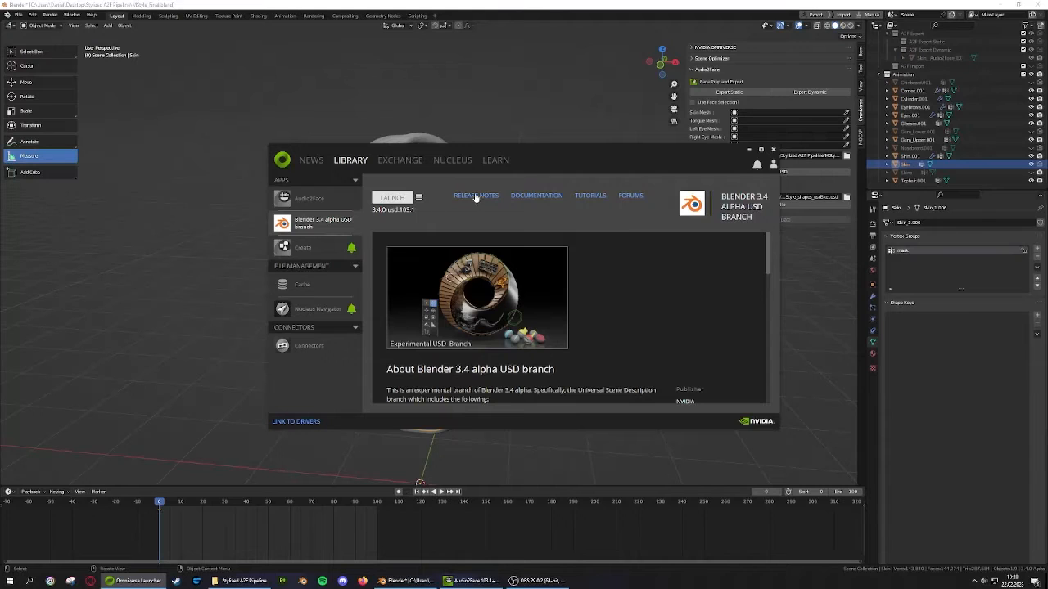
click(569, 13)
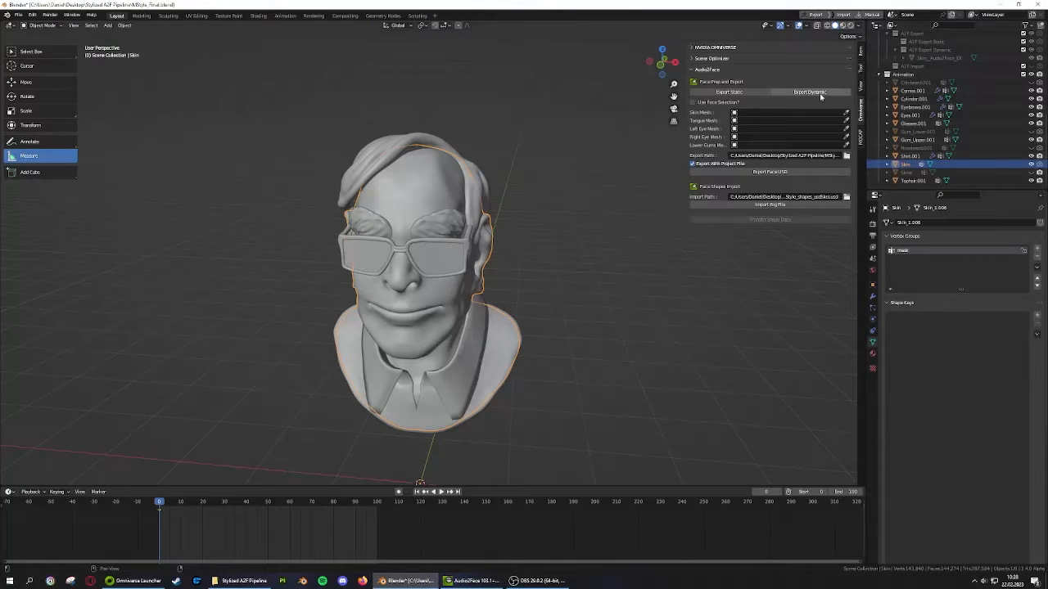
Hide the Animation collection and show the Audio2Face collection in the viewport
scroll(914, 156, up, 3)
scroll(914, 156, down, 3)
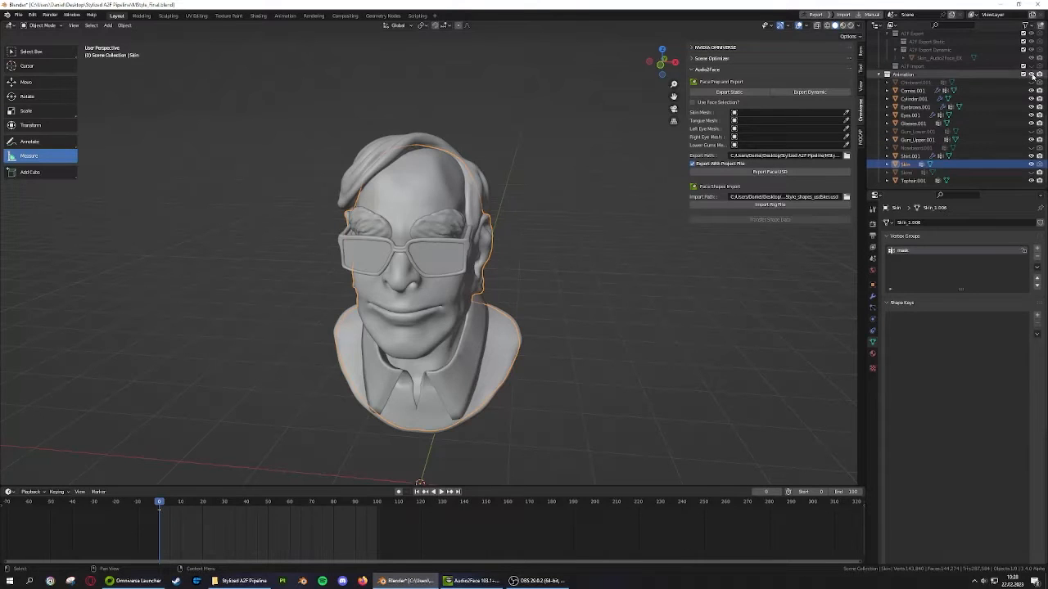
click(1030, 74)
scroll(1032, 72, up, 3)
click(1030, 73)
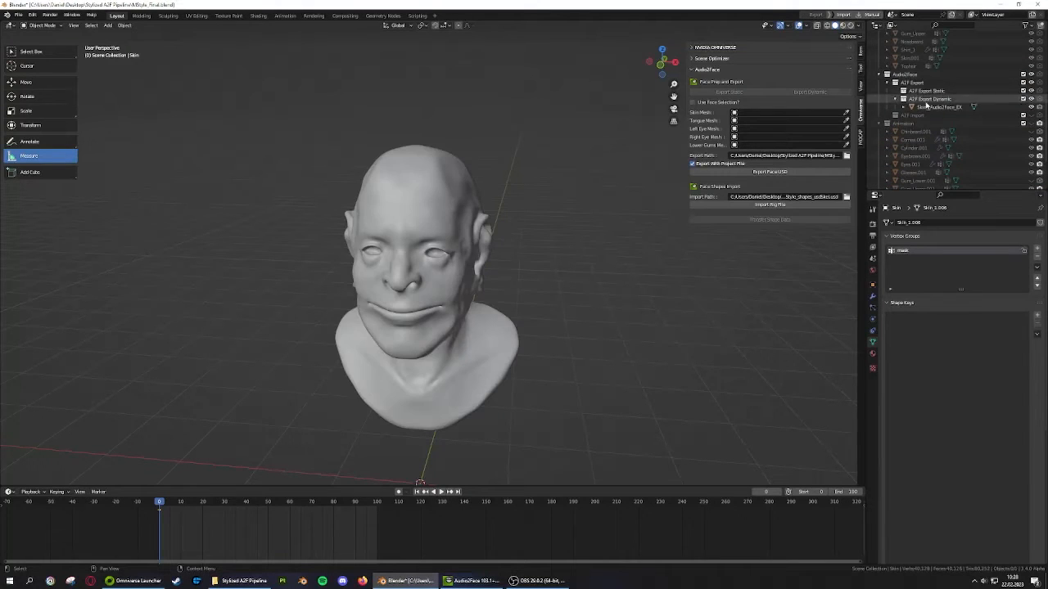
Select Skin__Audio2Face_EX and assign it as the skin mesh for the Audio2Face export
click(937, 108)
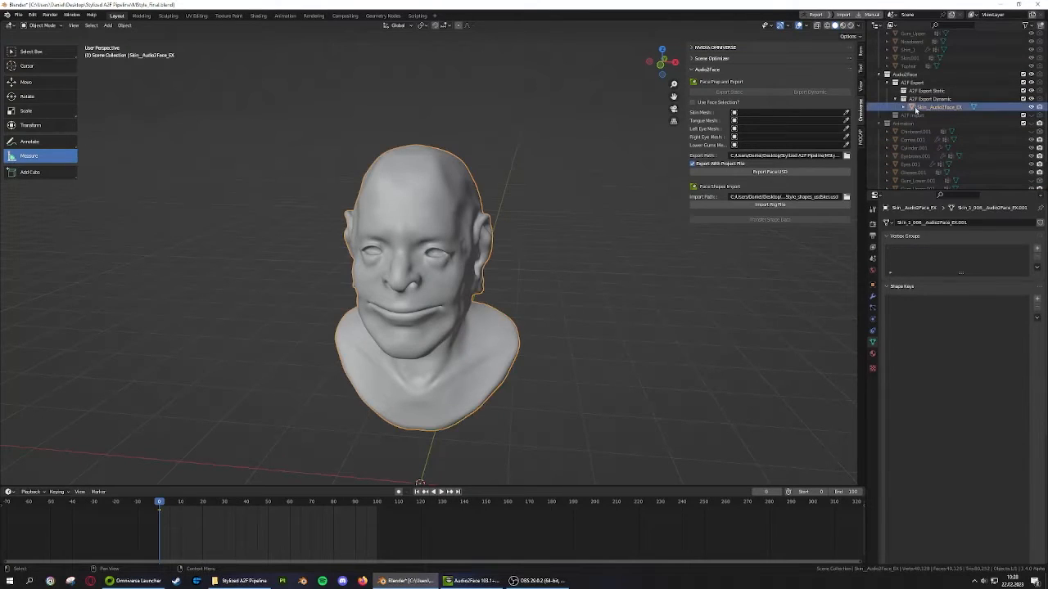
mouse_move(938, 107)
mouse_down()
mouse_move(794, 115)
mouse_move(930, 106)
mouse_up()
click(741, 113)
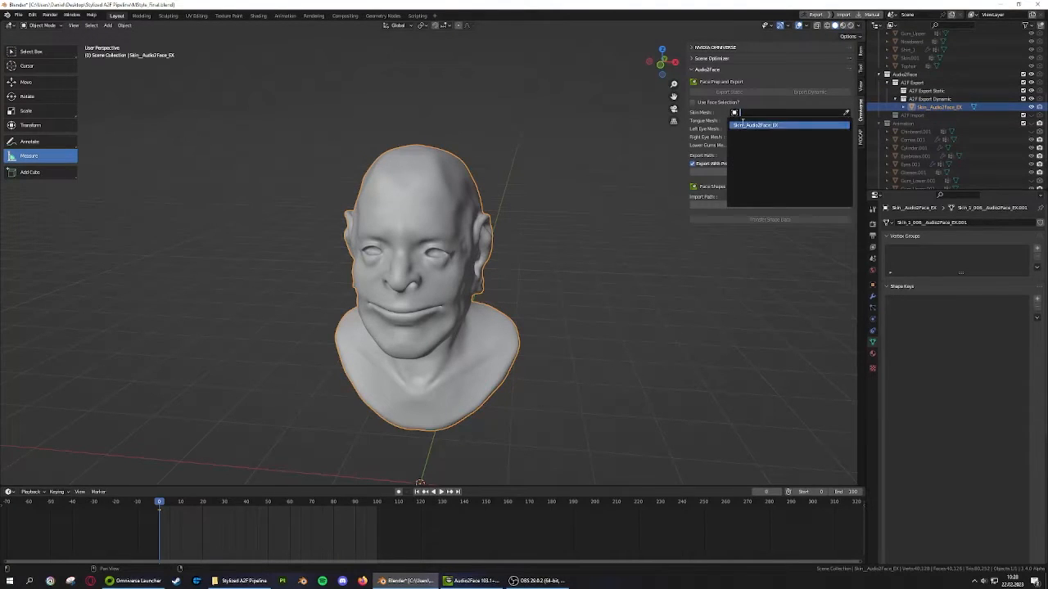
click(743, 124)
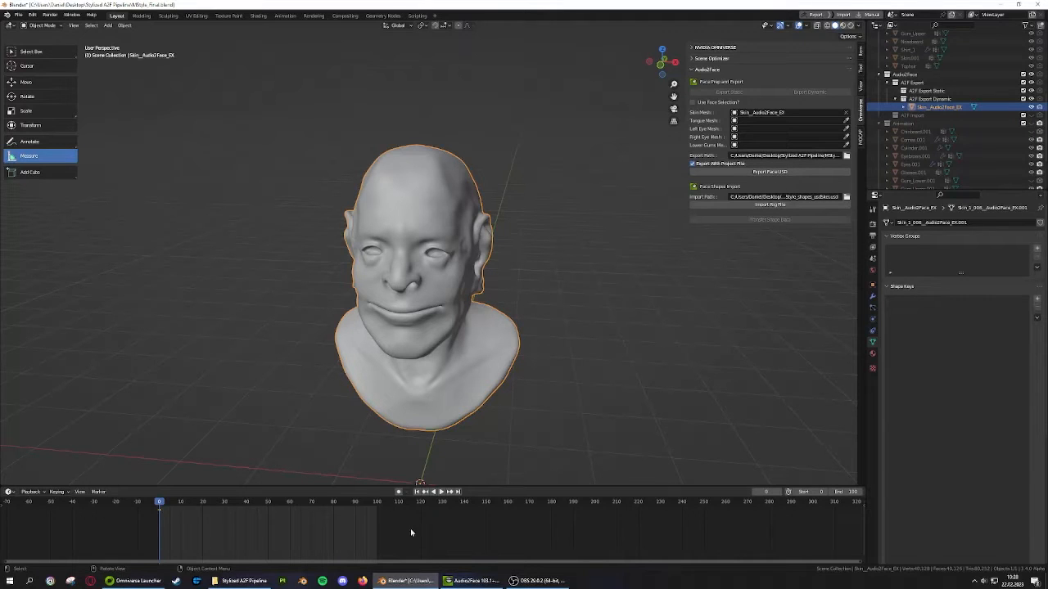
Switch to Audio2Face and create a new stage, discarding the demo scene without saving
click(471, 581)
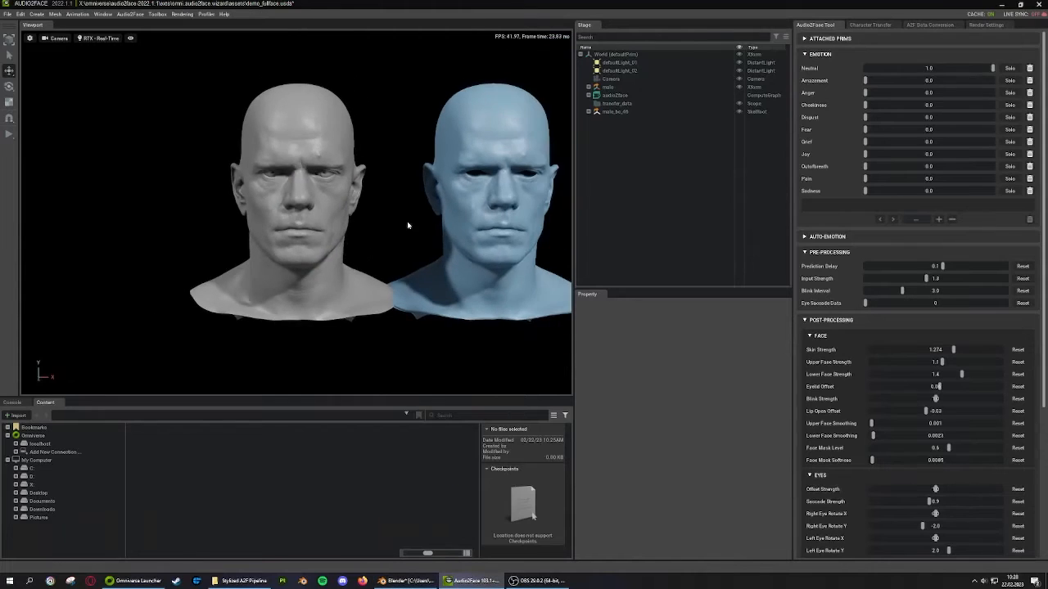
scroll(407, 225, down, 3)
middle_drag(365, 223, 279, 248)
scroll(328, 257, up, 3)
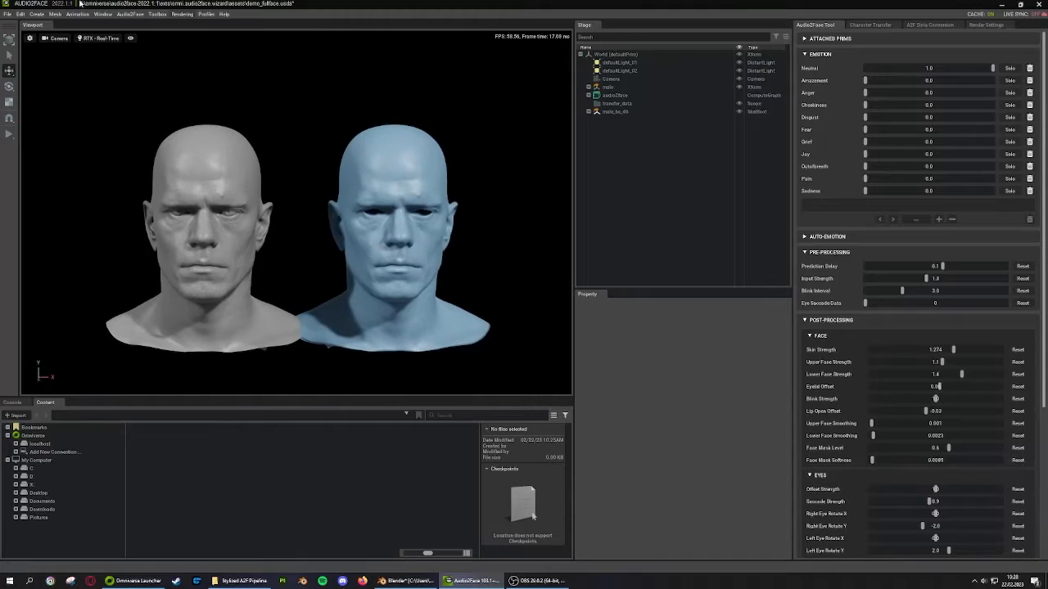
click(8, 15)
click(17, 27)
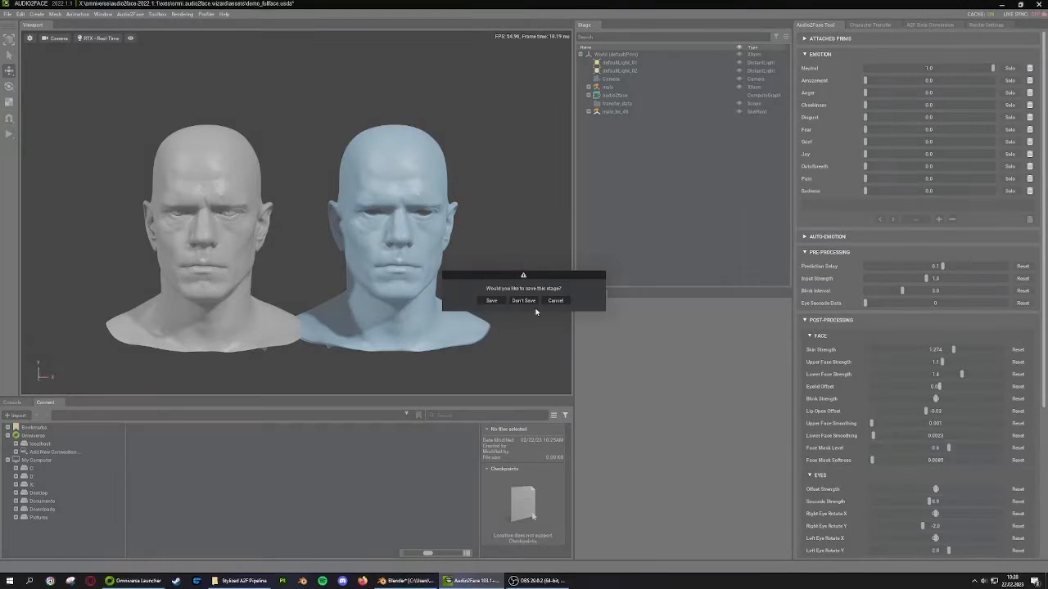
click(524, 301)
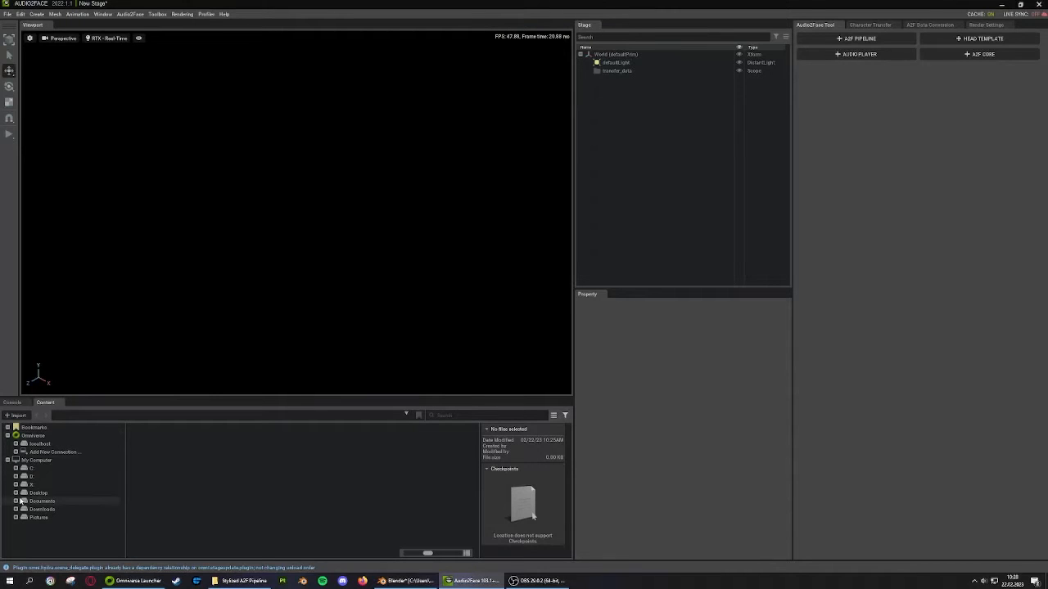
Add MStyle.usdc from the desktop folder Stylized A2F Pipeline to the stage
click(16, 493)
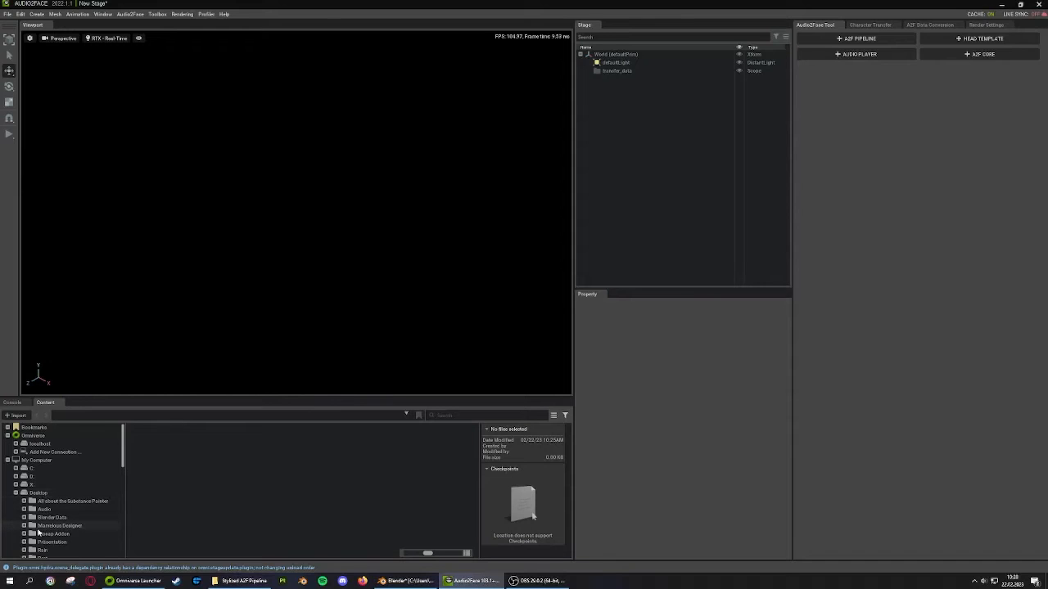
scroll(38, 533, down, 3)
click(34, 528)
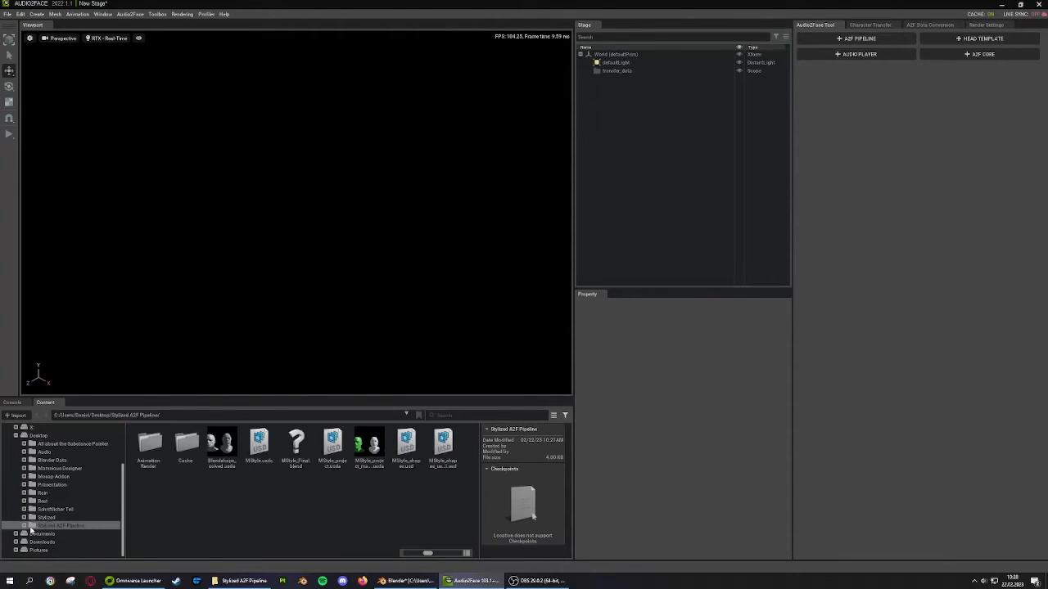
click(260, 447)
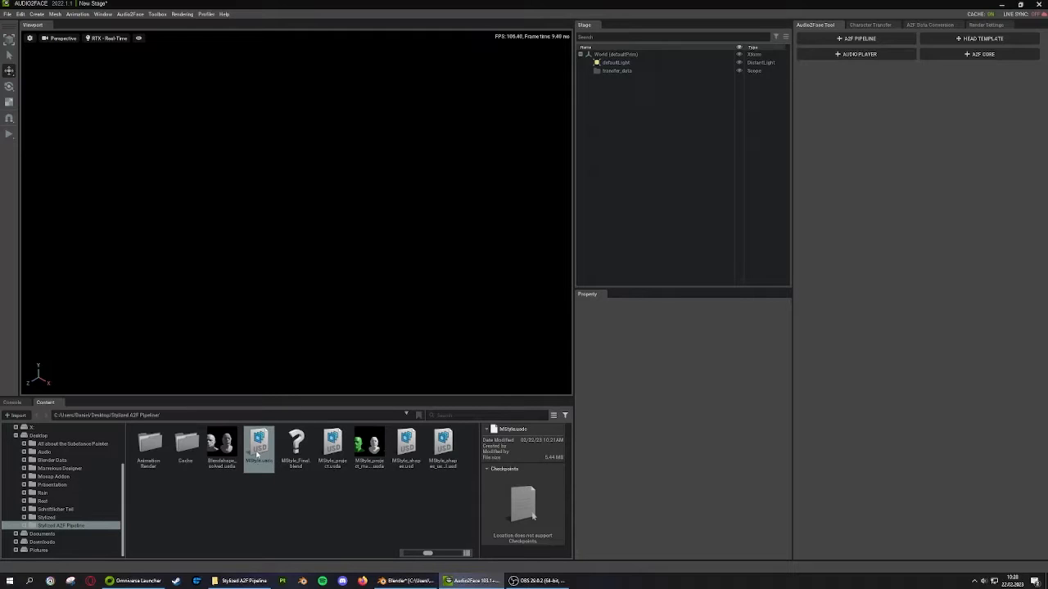
drag(259, 454, 352, 214)
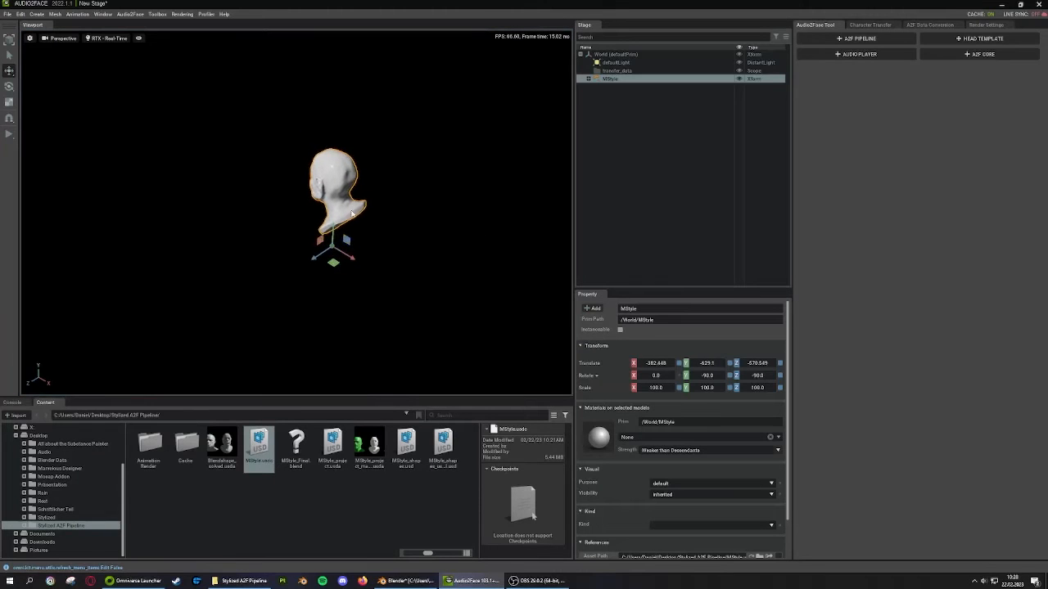
Assign the Skin_1_006__Audio2Face_EX_001 mesh inside MStyle as the skin in the character transfer setup
middle_drag(352, 214, 557, 361)
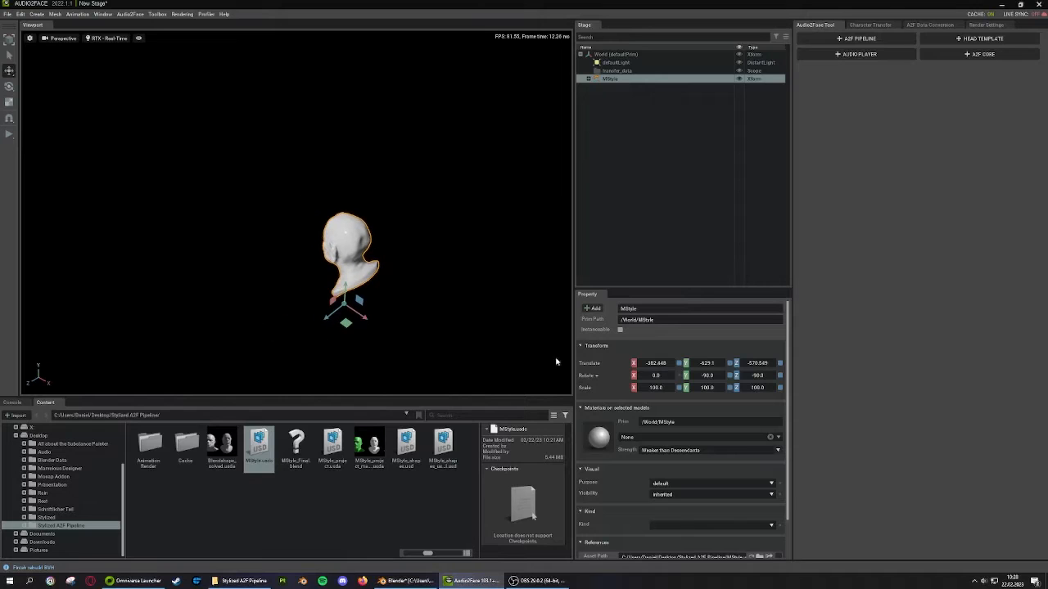
middle_drag(352, 233, 285, 280)
right_drag(285, 280, 364, 215)
click(588, 78)
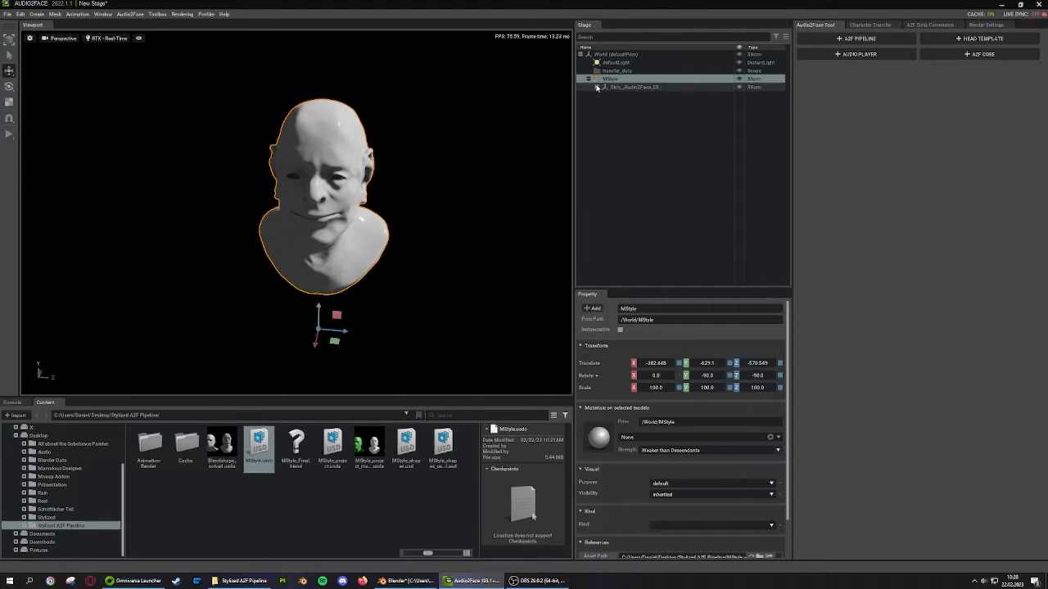
click(596, 87)
click(655, 95)
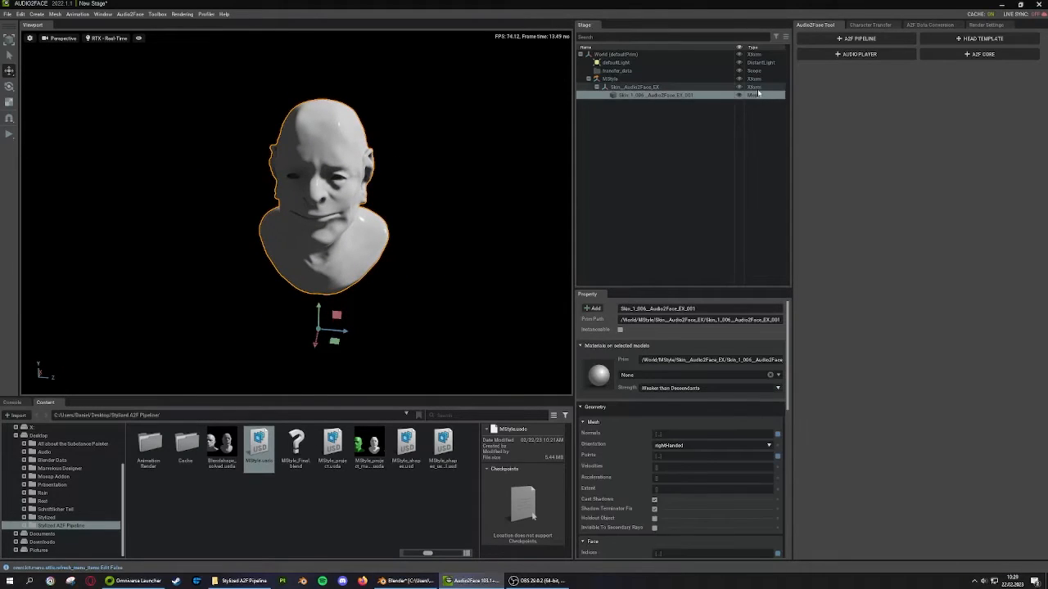
click(880, 25)
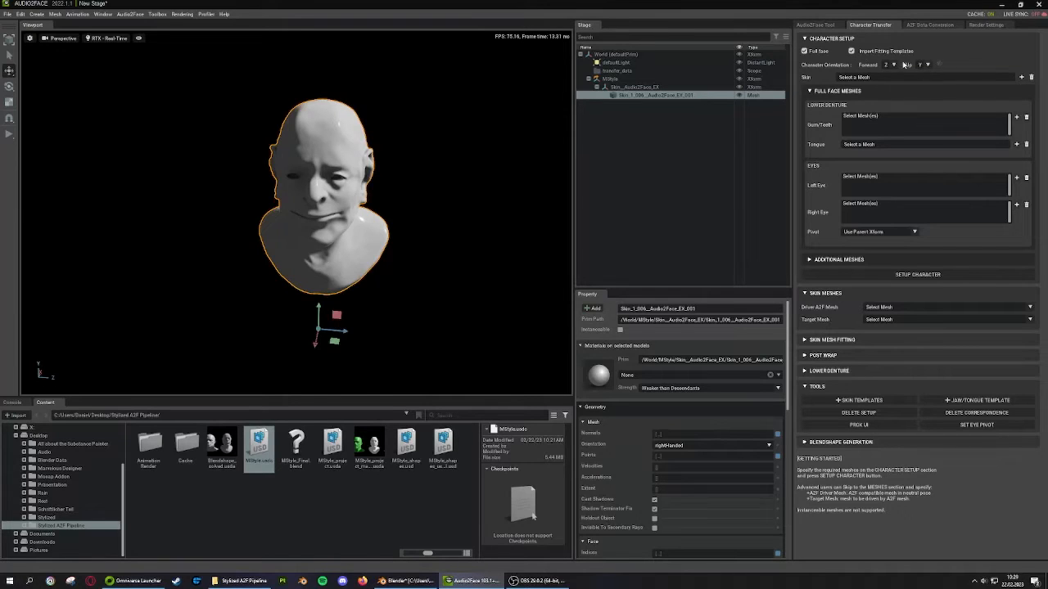
click(1022, 78)
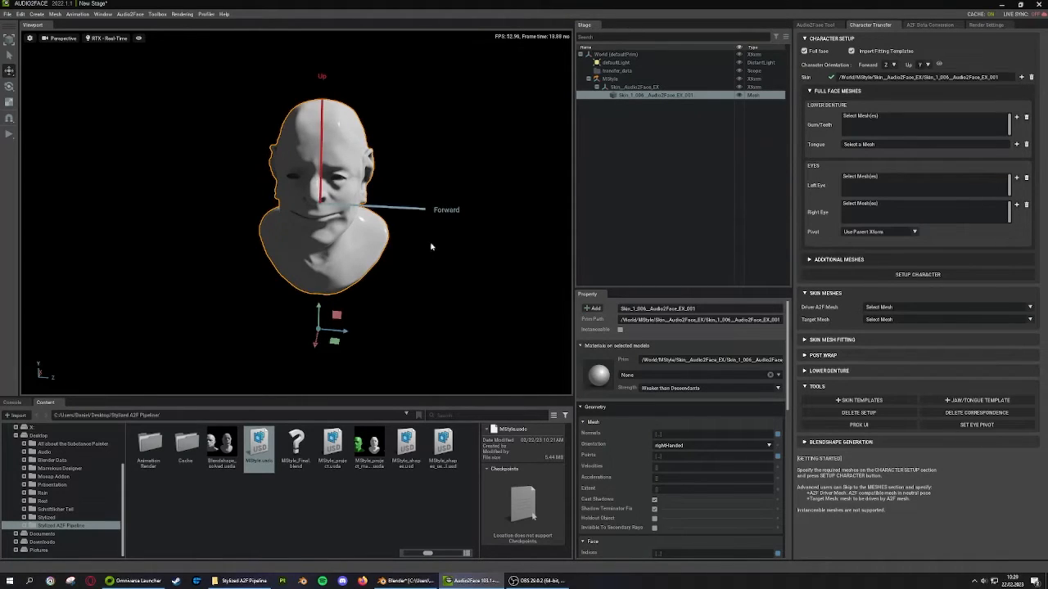
Set the character's forward axis to -X and run the character setup, proceeding without gum/teeth, tongue and eye meshes
alt+drag(431, 247, 340, 217)
middle_drag(411, 257, 373, 244)
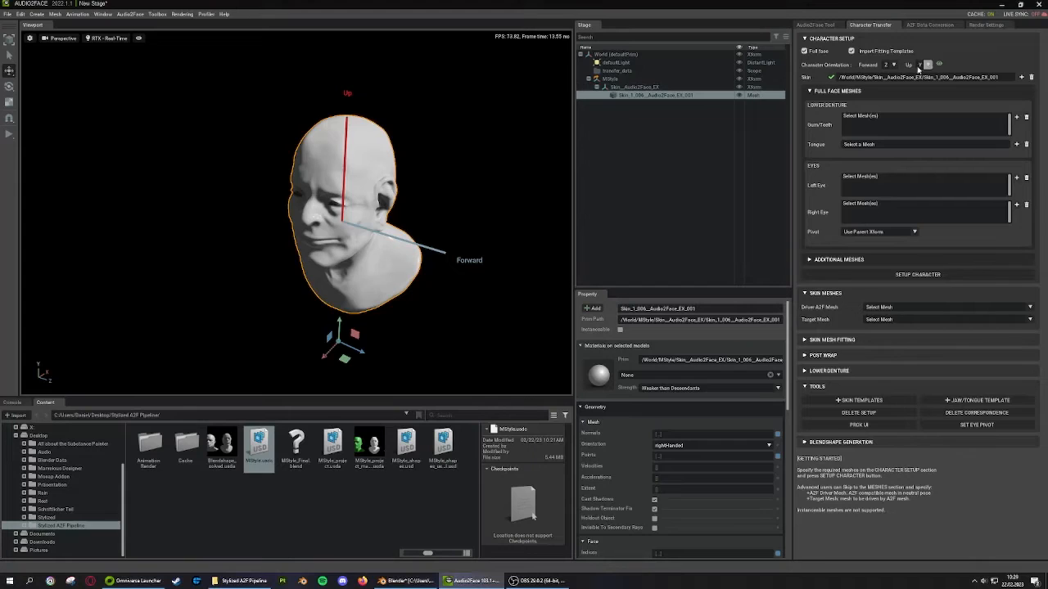
click(894, 64)
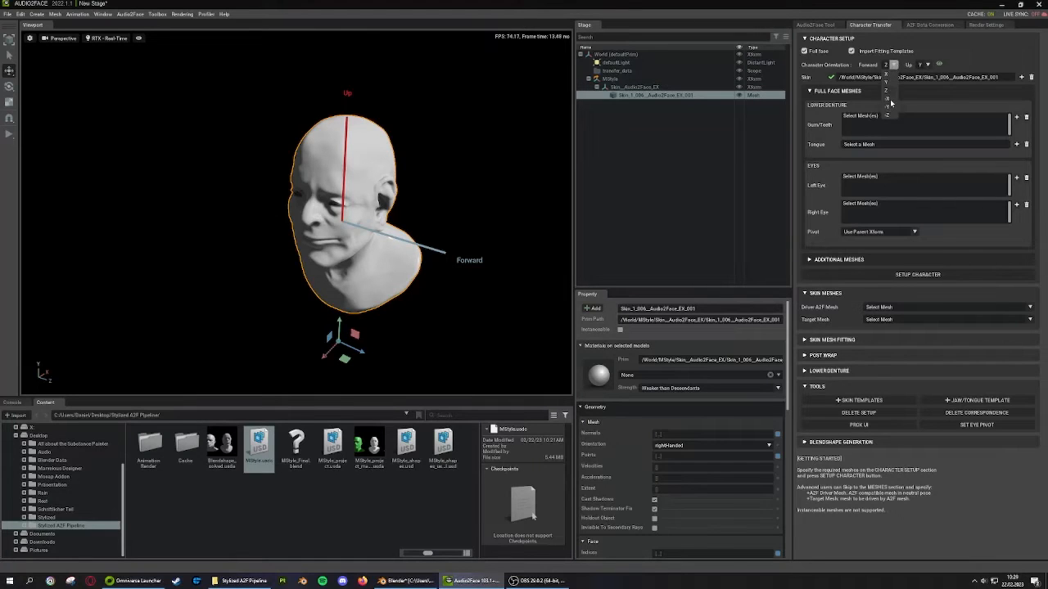
click(889, 99)
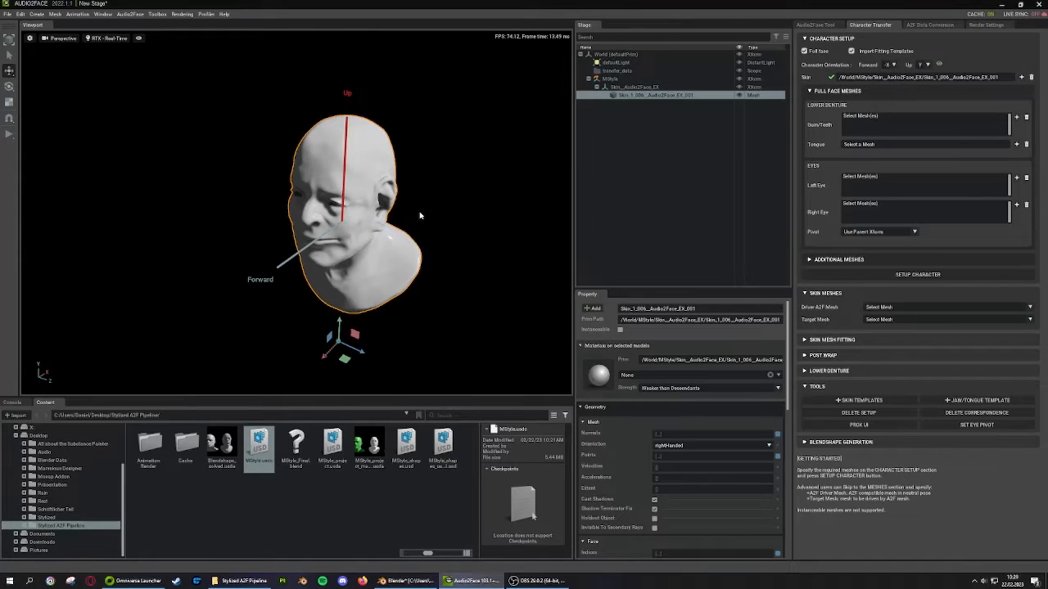
click(839, 279)
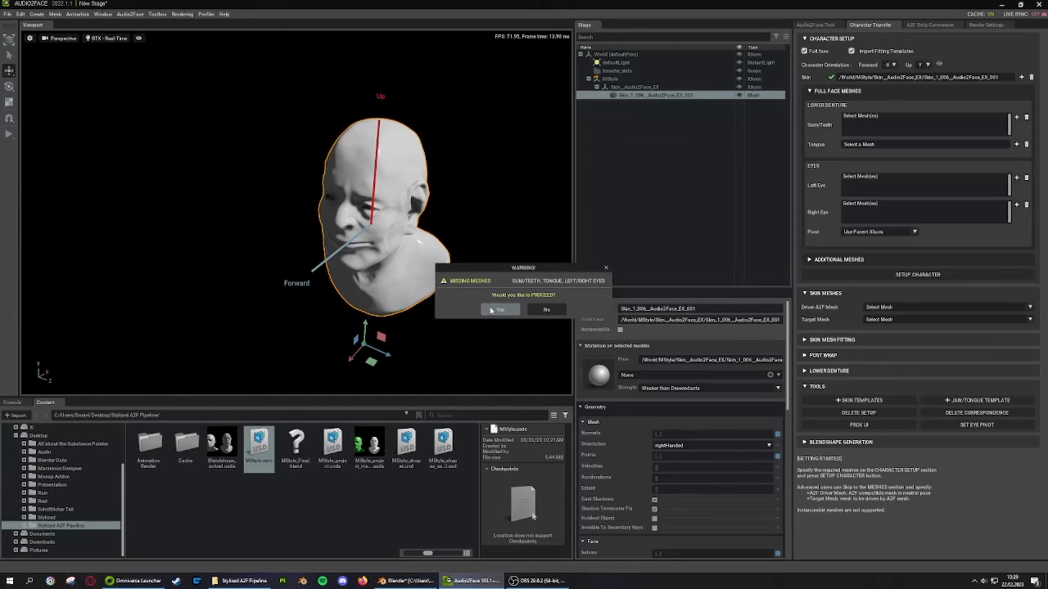
click(500, 310)
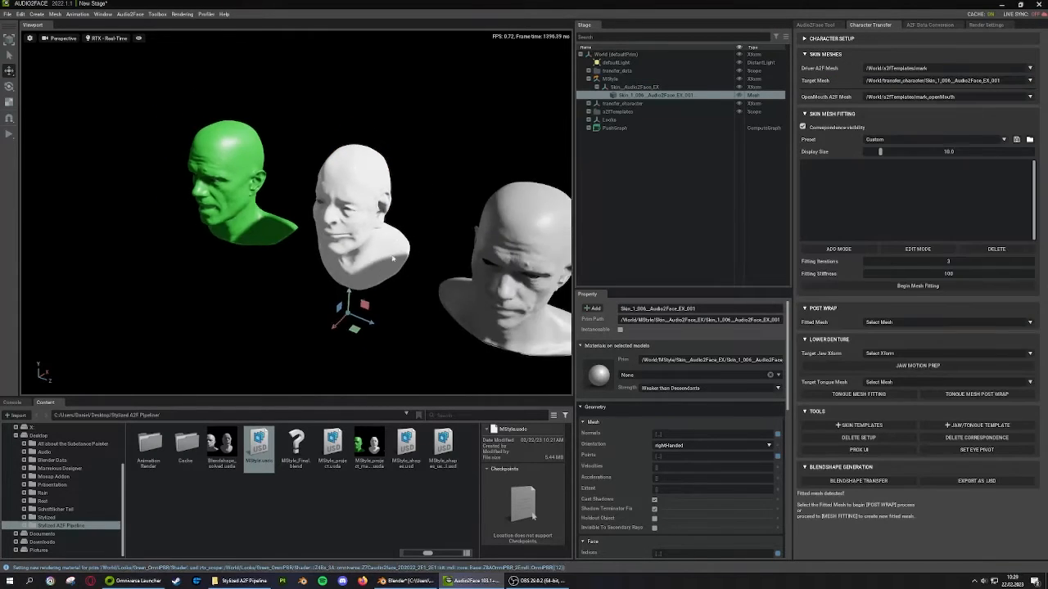
Examine the green open-mouth template, the white custom character and the grey driver head side by side
middle_drag(263, 284, 389, 246)
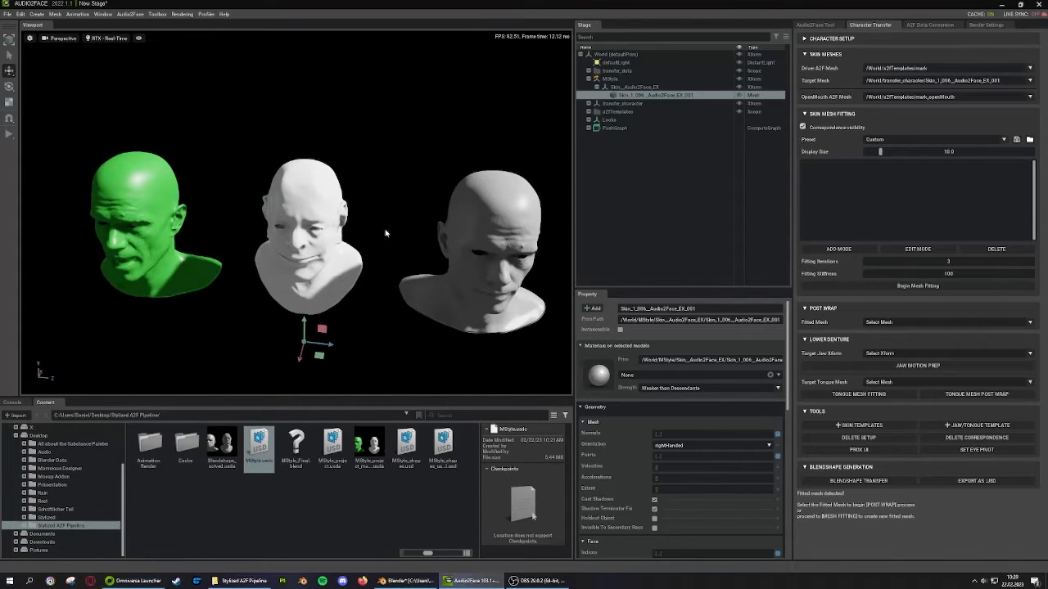
right_drag(387, 233, 417, 182)
middle_drag(416, 183, 355, 166)
right_drag(355, 166, 375, 166)
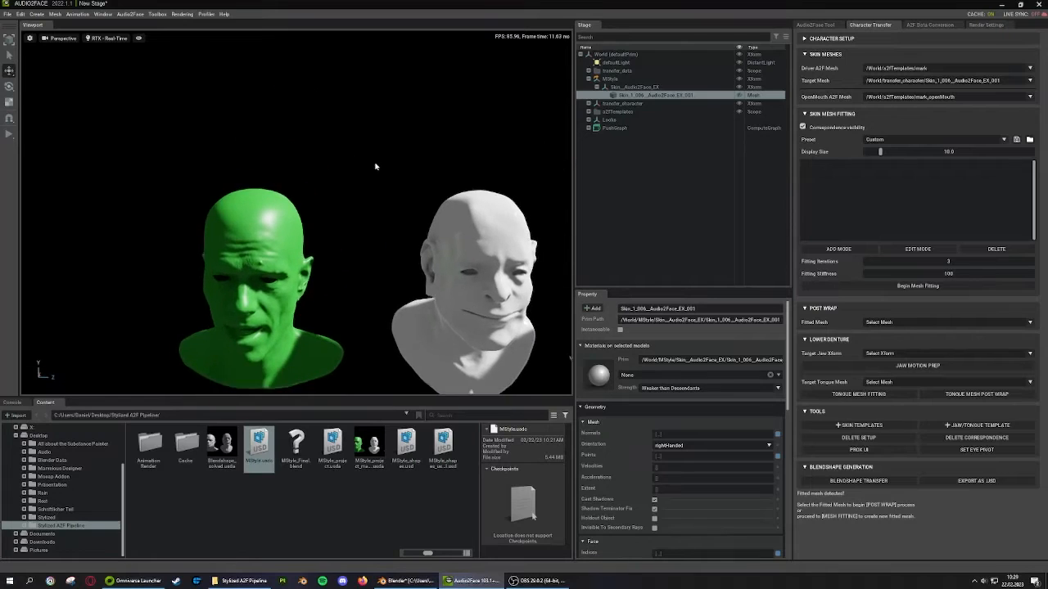
middle_drag(375, 166, 378, 153)
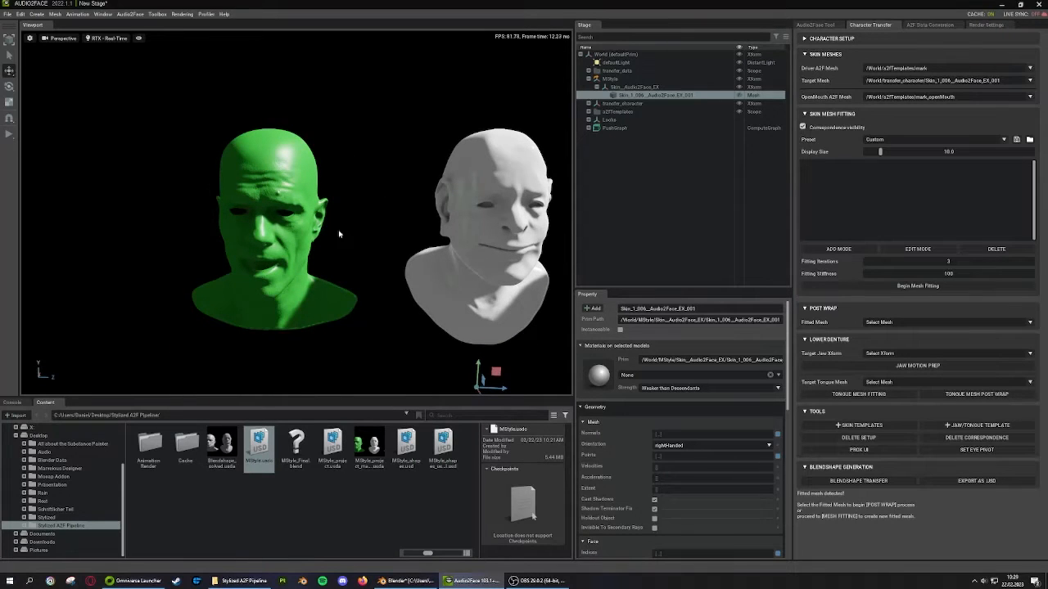
middle_drag(288, 211, 413, 230)
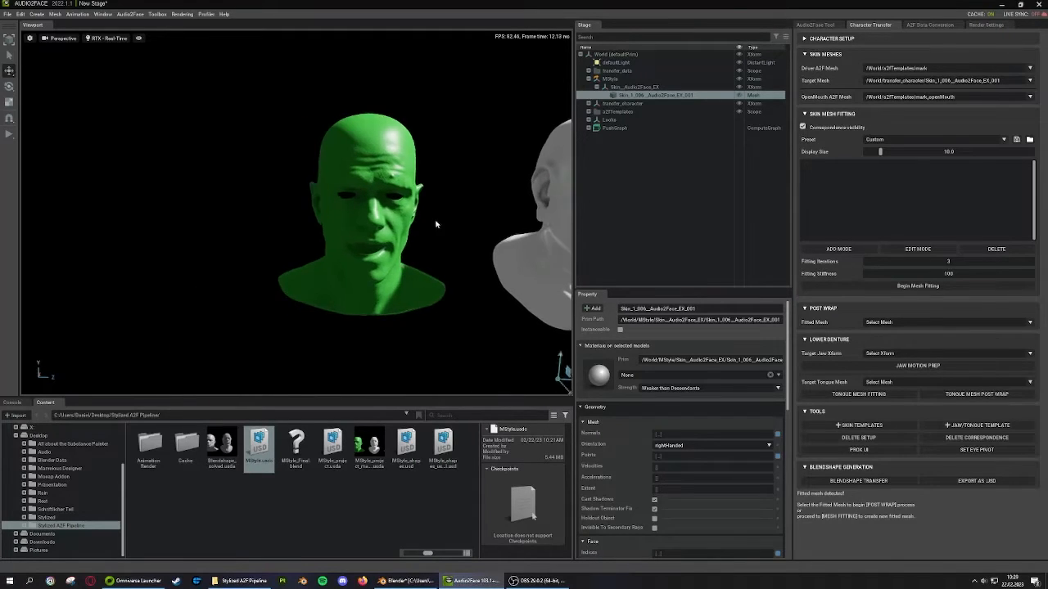
scroll(420, 221, up, 3)
middle_drag(469, 253, 369, 244)
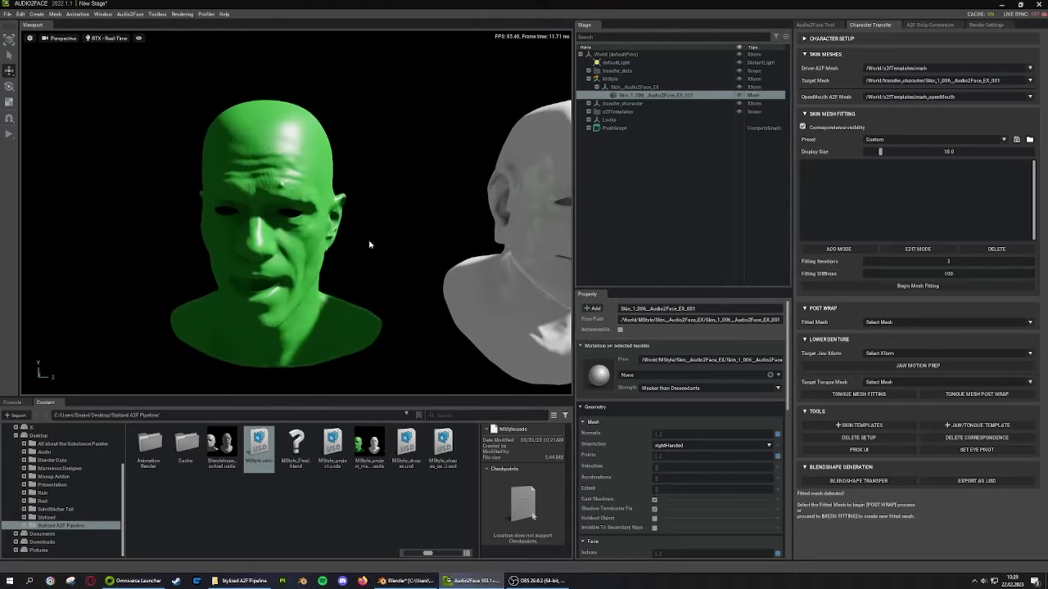
scroll(330, 220, down, 2)
middle_drag(483, 219, 258, 213)
middle_drag(442, 186, 355, 200)
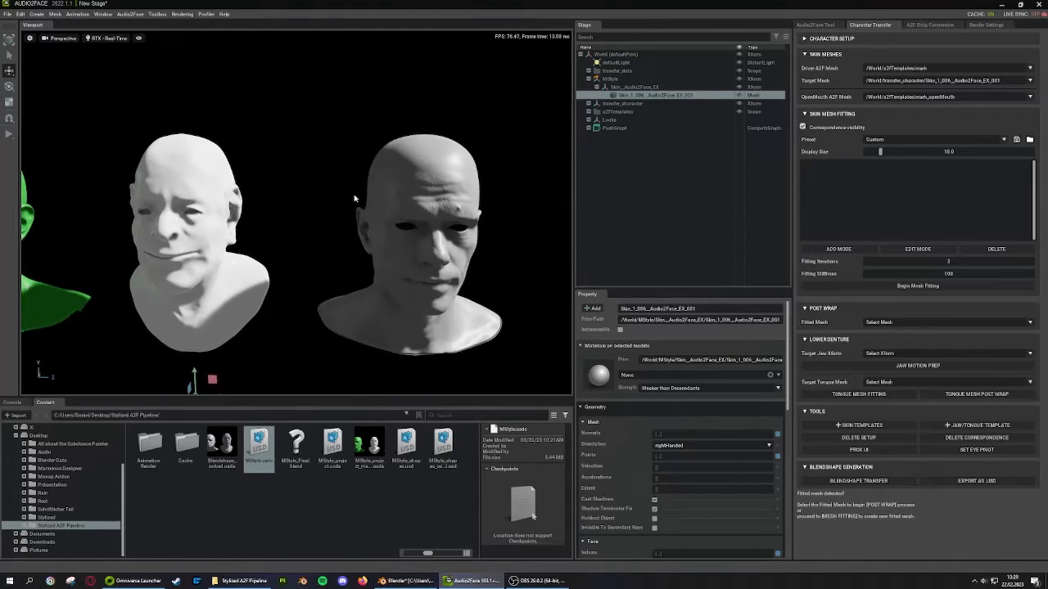
middle_drag(315, 232, 721, 268)
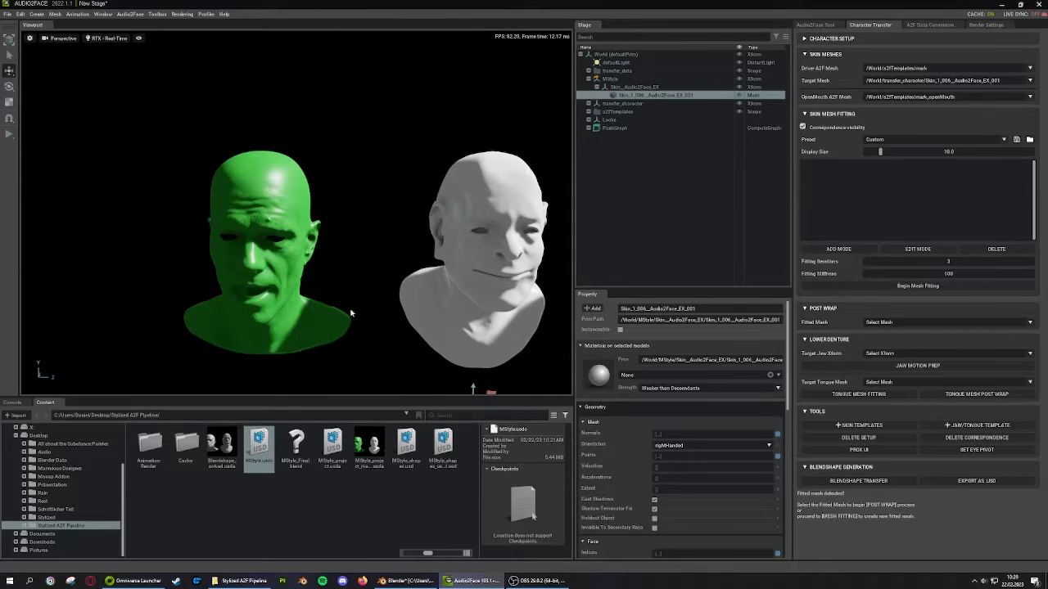
Start adding point correspondences between the green open-mouth template and the white custom head for skin mesh fitting
scroll(351, 313, up, 2)
middle_drag(450, 287, 414, 262)
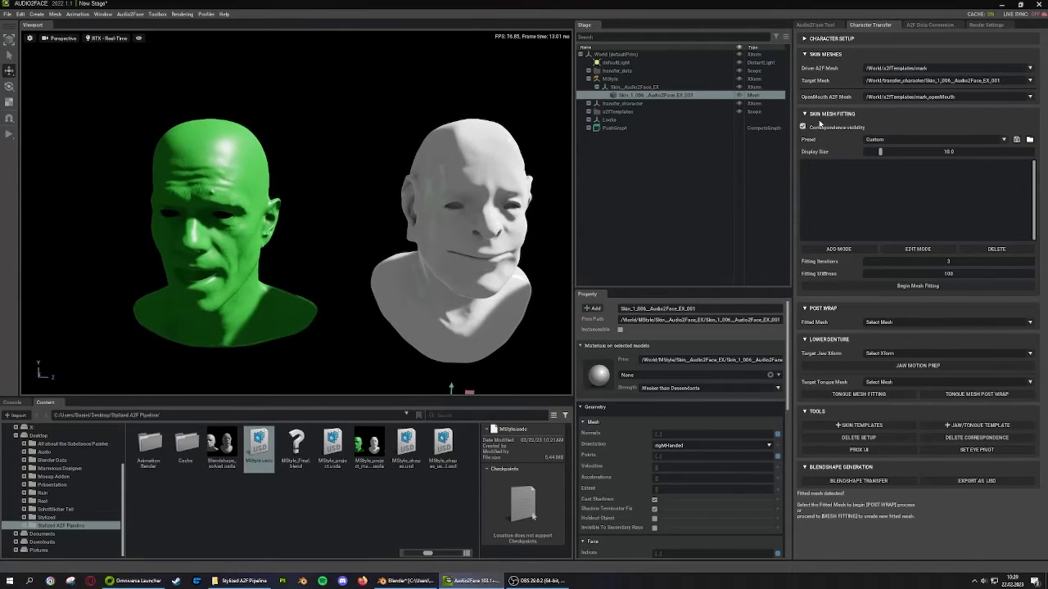
click(839, 249)
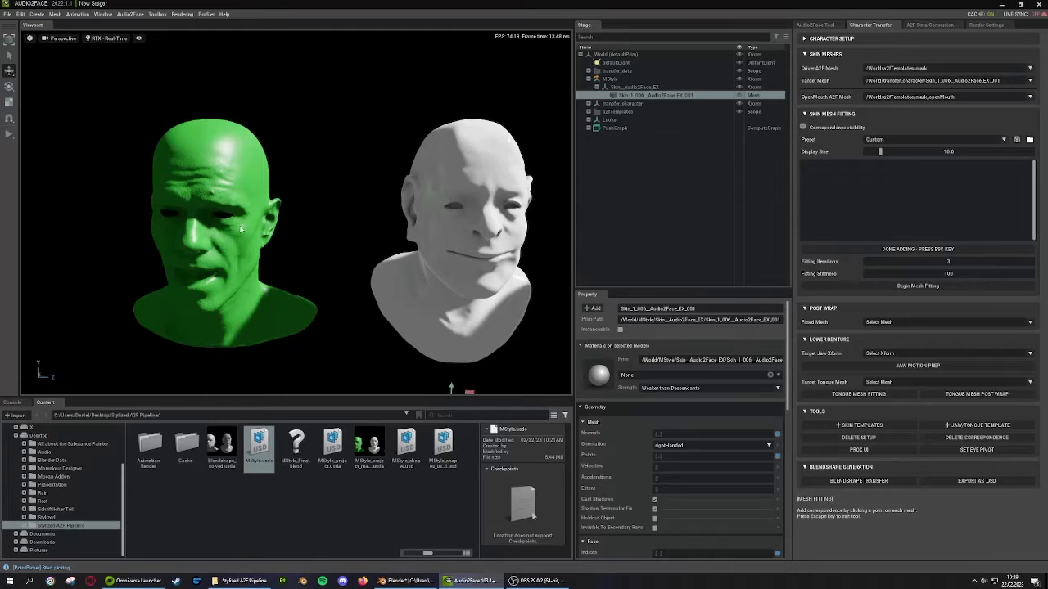
alt+drag(407, 206, 344, 231)
middle_drag(344, 232, 411, 261)
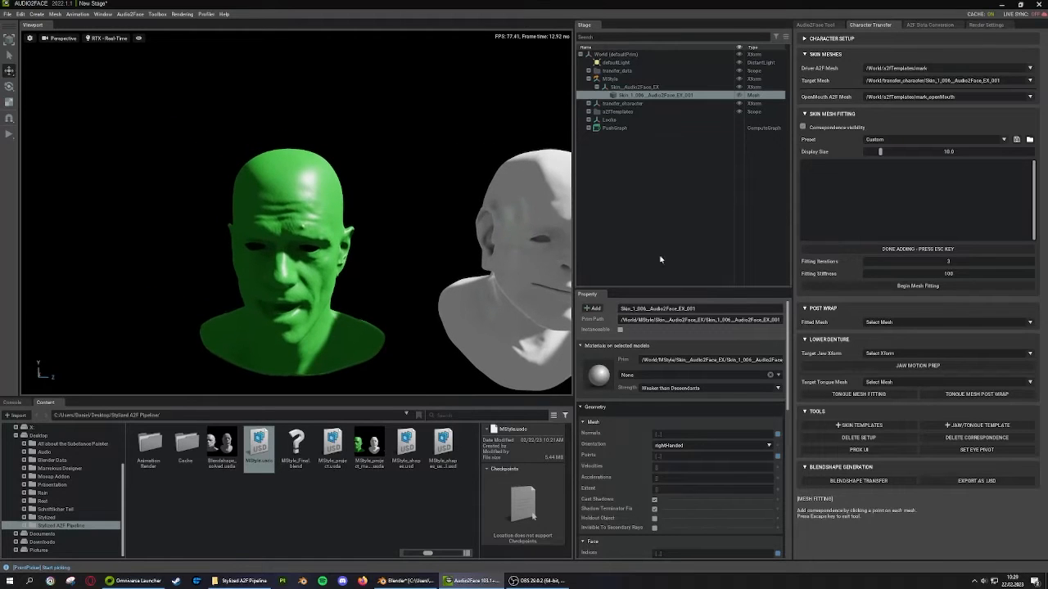
click(822, 250)
click(821, 250)
Place a correspondence point at the outer corner of the green template's right eye
scroll(515, 197, up, 3)
middle_drag(531, 189, 361, 191)
scroll(365, 188, up, 3)
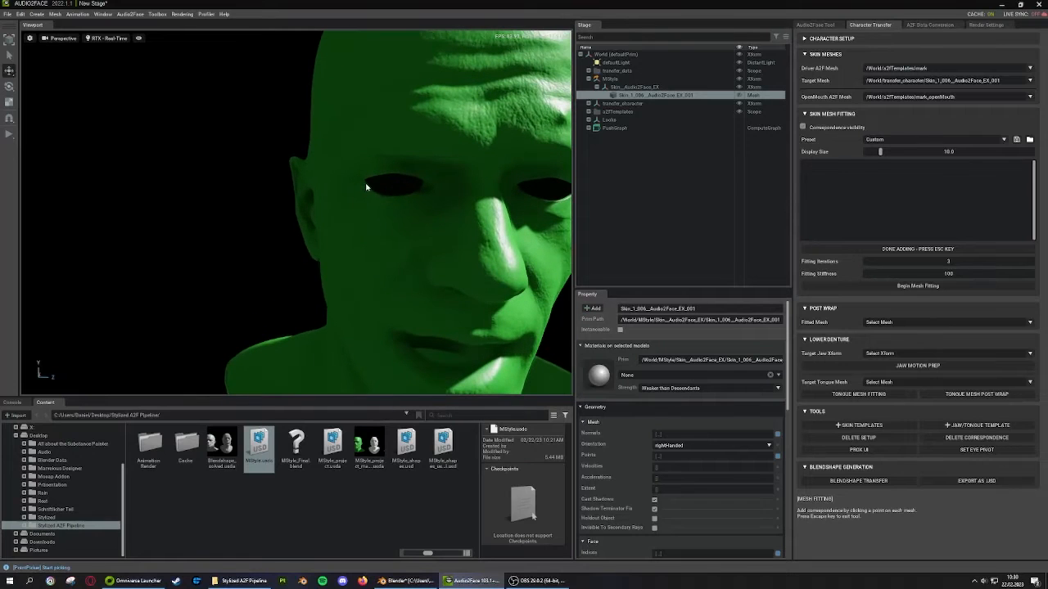
scroll(387, 185, down, 3)
middle_drag(532, 213, 403, 192)
scroll(403, 191, up, 1)
middle_drag(292, 171, 480, 220)
scroll(480, 220, down, 1)
scroll(439, 229, up, 3)
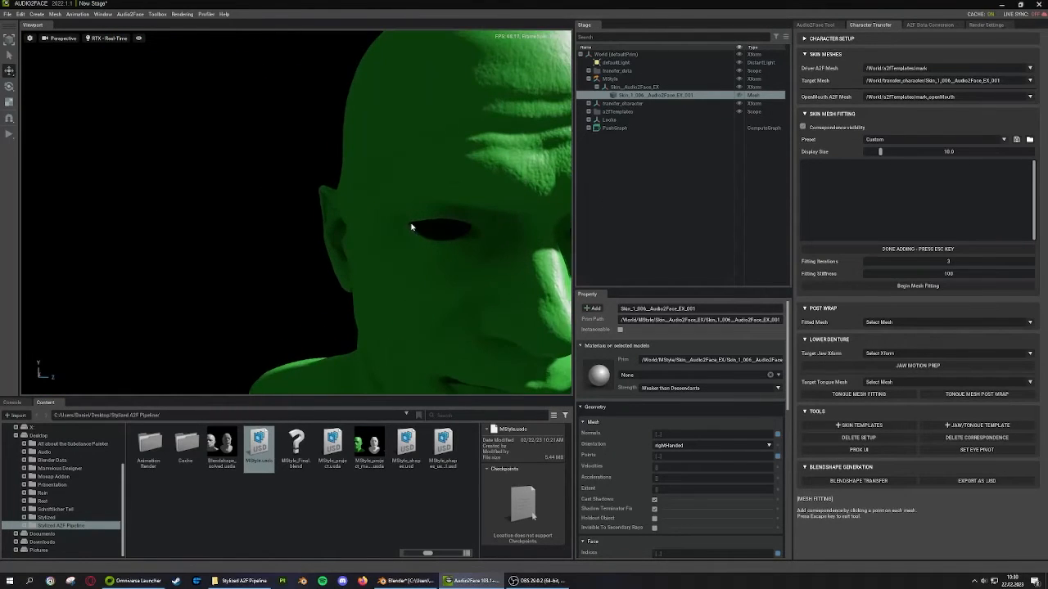
click(411, 226)
Place the matching correspondence point at the outer corner of the white head's right eye
scroll(316, 199, down, 5)
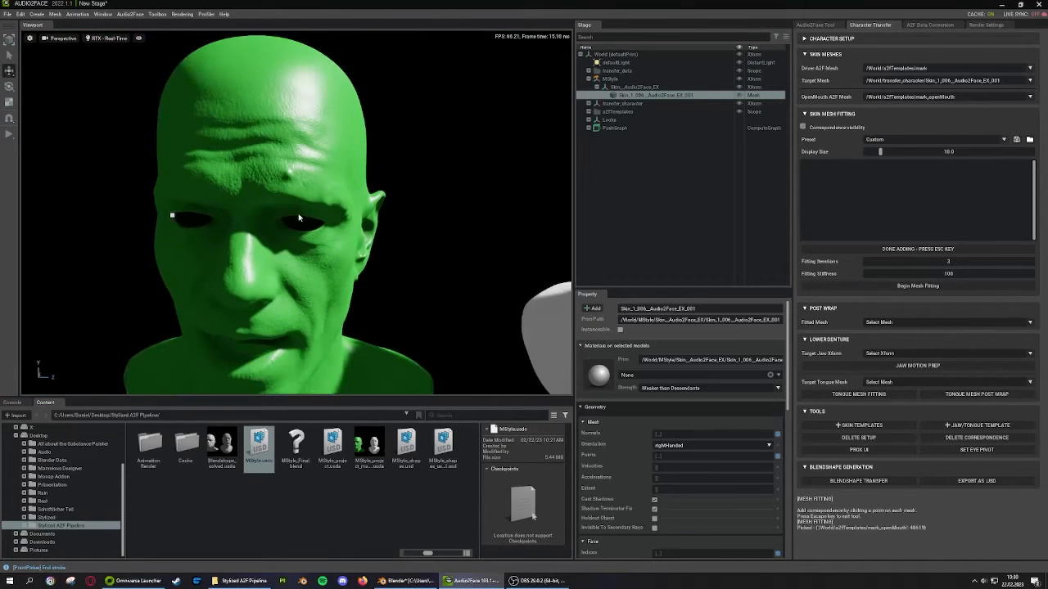
scroll(253, 226, up, 3)
alt+drag(357, 220, 442, 208)
scroll(194, 226, up, 3)
click(430, 195)
Add a correspondence at the inner corner of the right eye on the white head and the green template
scroll(409, 214, down, 3)
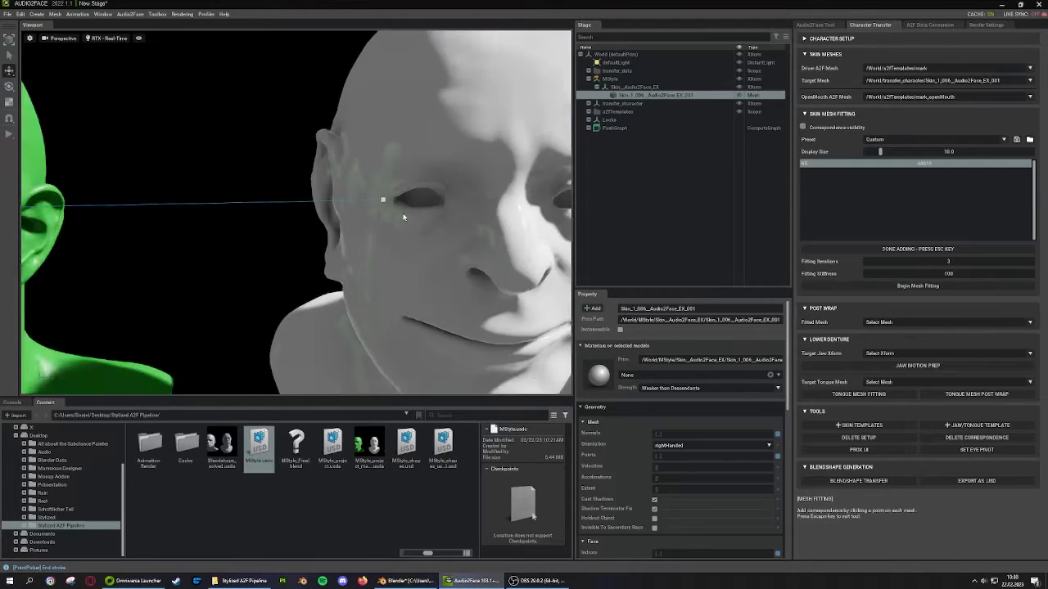
middle_drag(402, 216, 328, 229)
scroll(368, 219, up, 3)
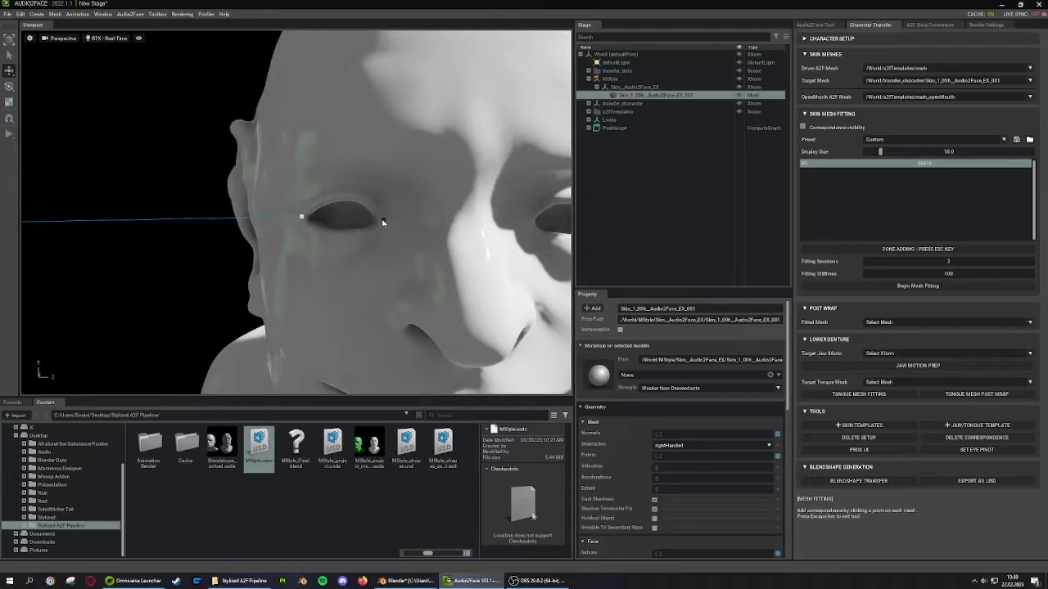
click(382, 221)
scroll(360, 227, down, 3)
middle_drag(273, 245, 778, 209)
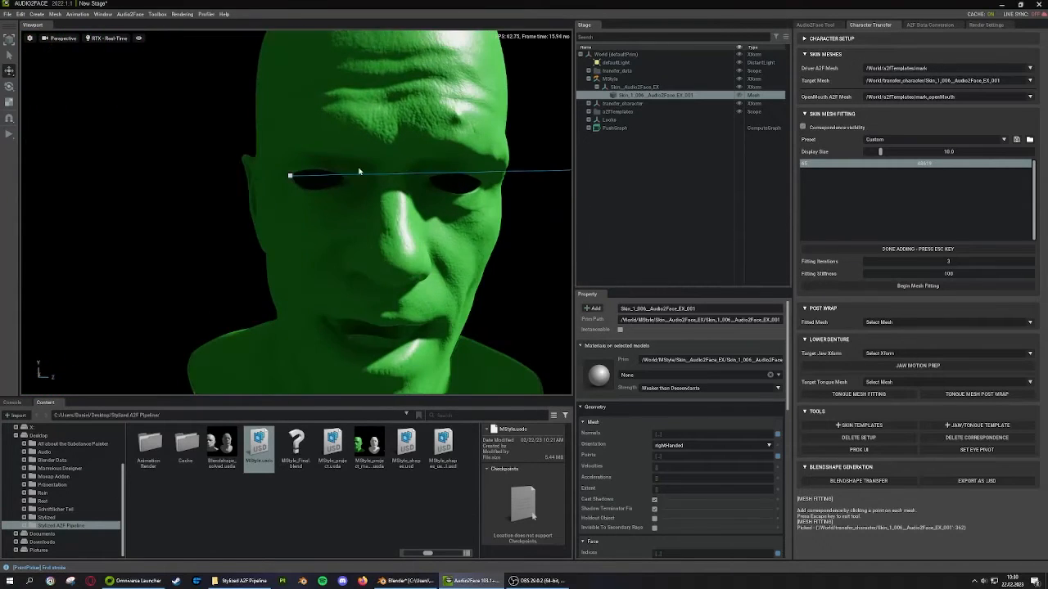
scroll(364, 168, up, 3)
click(397, 152)
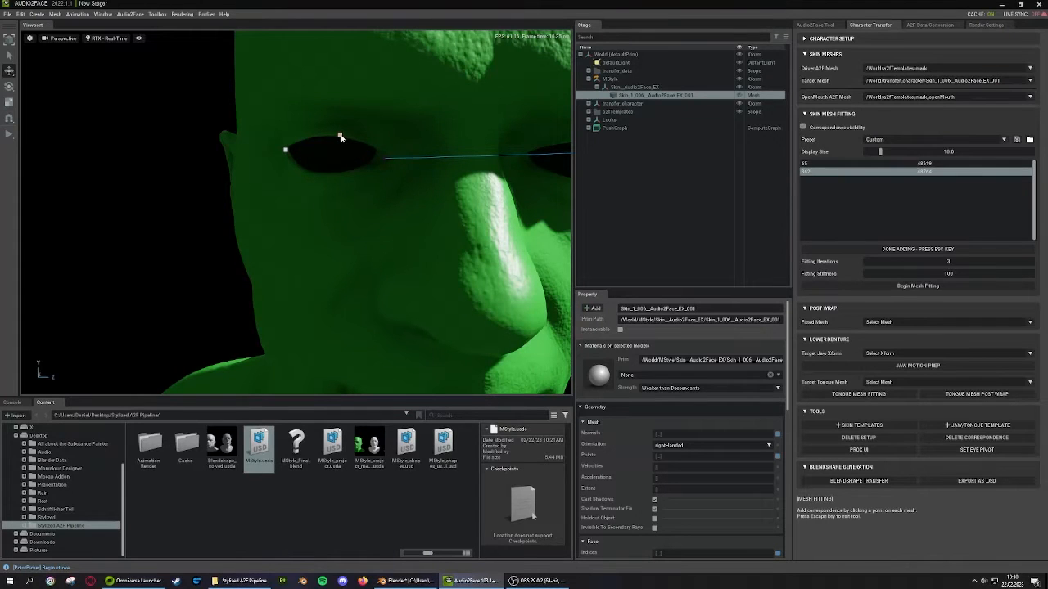
Add a correspondence at the middle of the right eye's upper lid on the green template and the white head
click(342, 138)
scroll(342, 139, down, 3)
middle_drag(456, 175, 129, 210)
scroll(466, 231, up, 3)
middle_drag(465, 231, 275, 167)
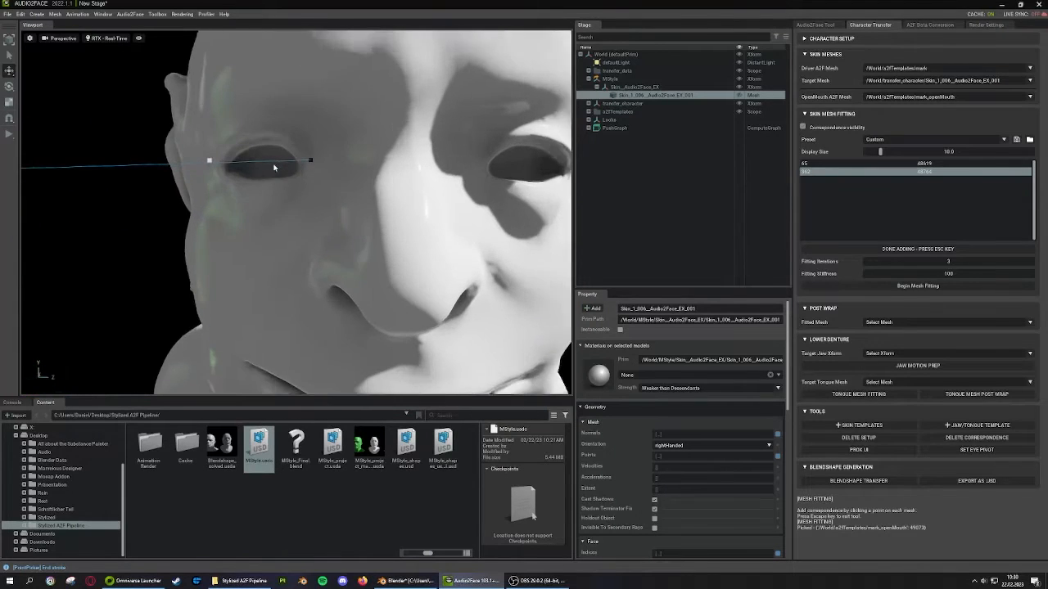
scroll(274, 167, up, 1)
click(272, 126)
click(264, 129)
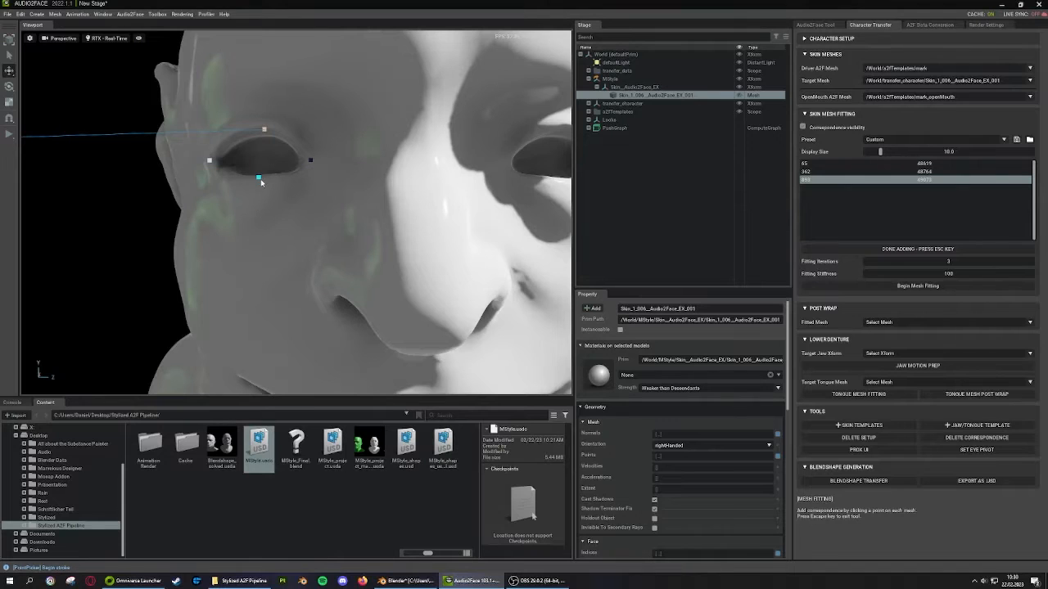
Add a correspondence at the middle of the right eye's lower lid on the white head and the green template
click(255, 183)
scroll(256, 185, down, 3)
middle_drag(256, 185, 491, 233)
scroll(333, 226, up, 3)
middle_drag(155, 262, 359, 197)
scroll(314, 196, down, 3)
scroll(239, 203, up, 2)
Add a correspondence at the middle of the left eye's upper lid on the green template and the white head
click(371, 155)
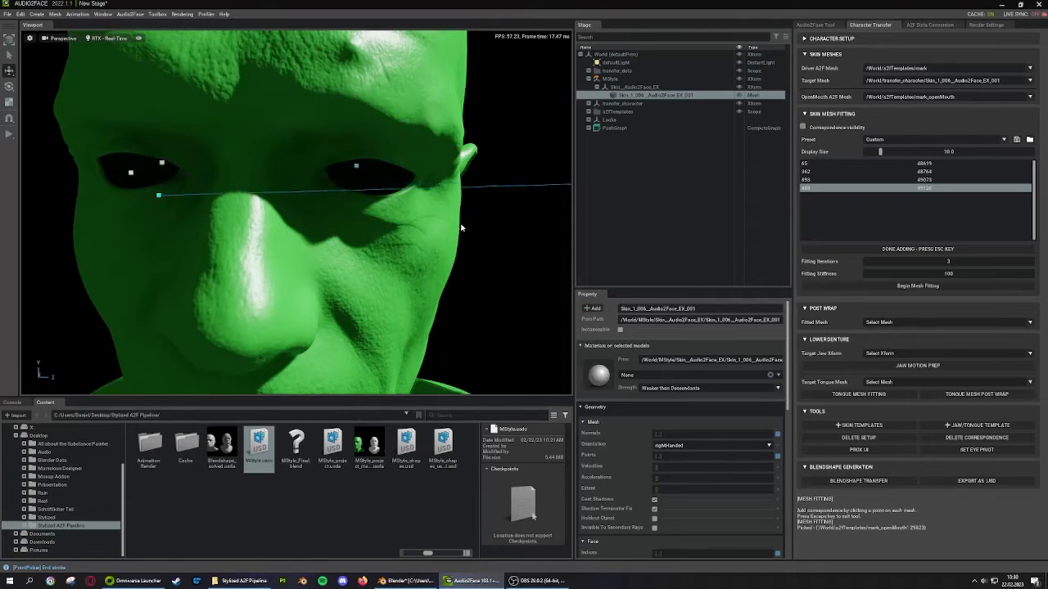
scroll(461, 227, down, 3)
middle_drag(461, 227, 393, 168)
scroll(303, 197, up, 3)
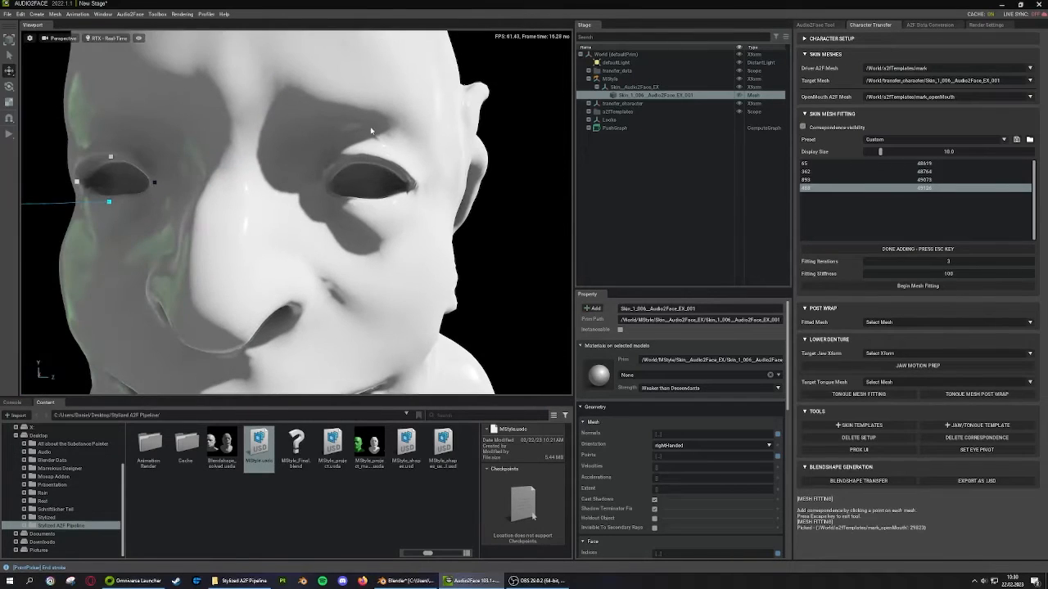
click(368, 160)
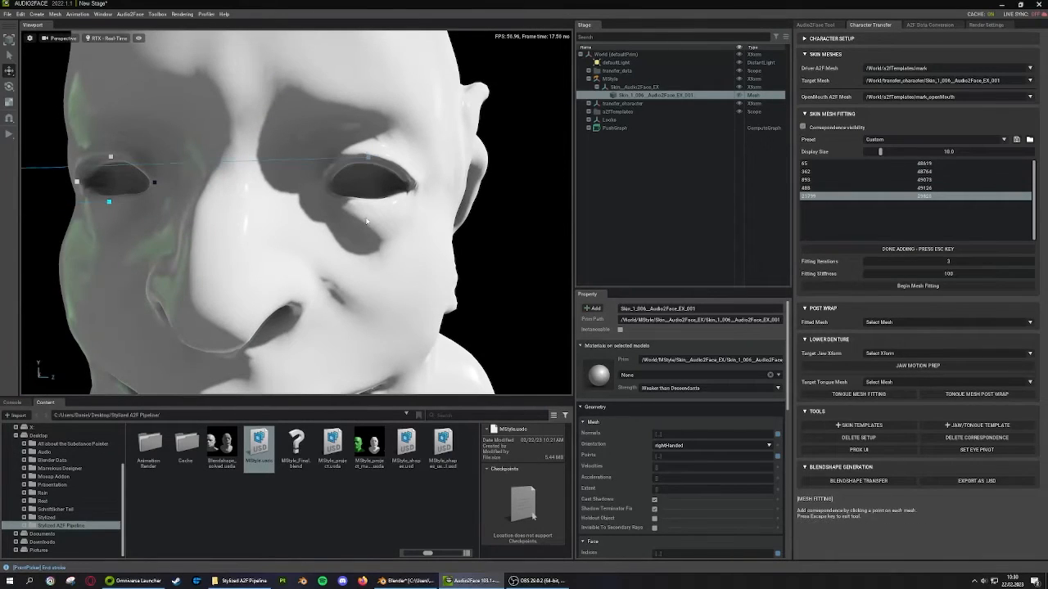
Add a correspondence at the middle of the left eye's lower lid on the white head and the green template
click(365, 200)
scroll(291, 225, down, 2)
middle_drag(291, 230, 540, 211)
middle_drag(155, 185, 337, 217)
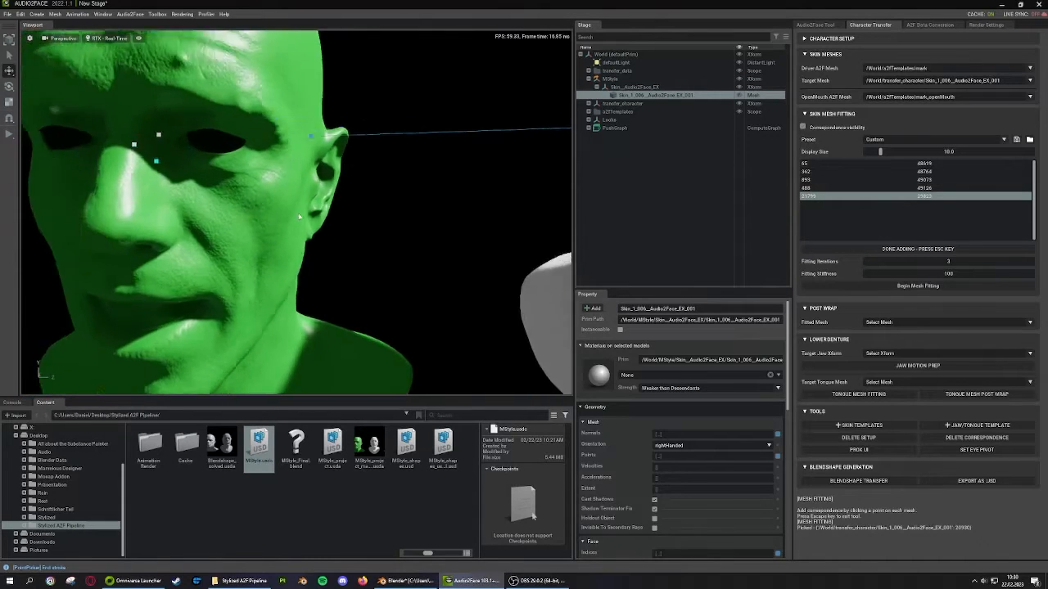
scroll(336, 217, up, 2)
scroll(338, 216, down, 1)
click(348, 196)
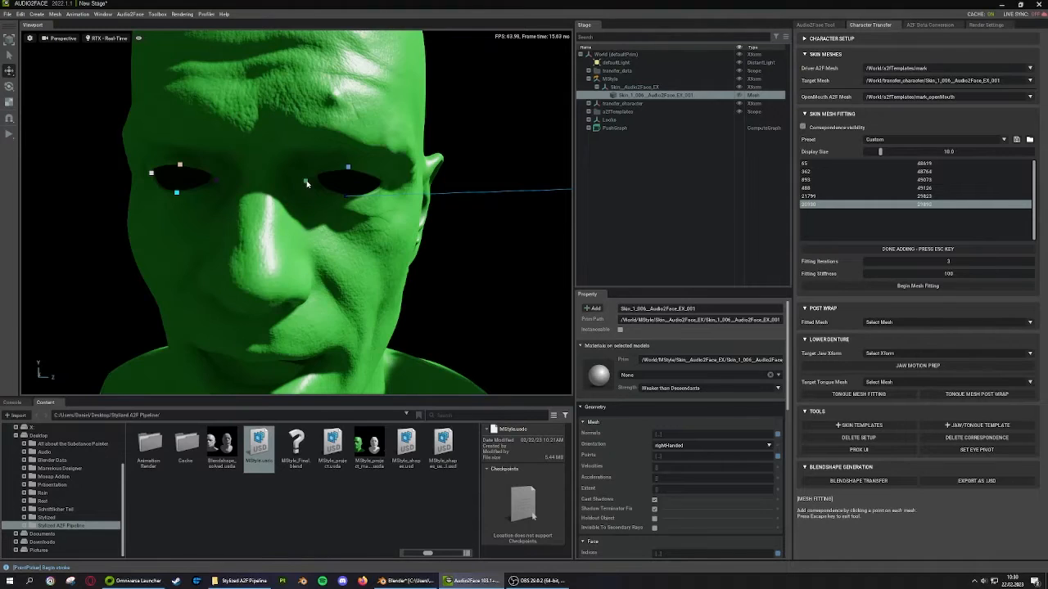
Add a correspondence at the inner corner of the left eye on the green template and the white head
click(306, 182)
scroll(307, 185, down, 2)
middle_drag(309, 217, 98, 225)
middle_drag(483, 215, 266, 221)
scroll(329, 206, up, 2)
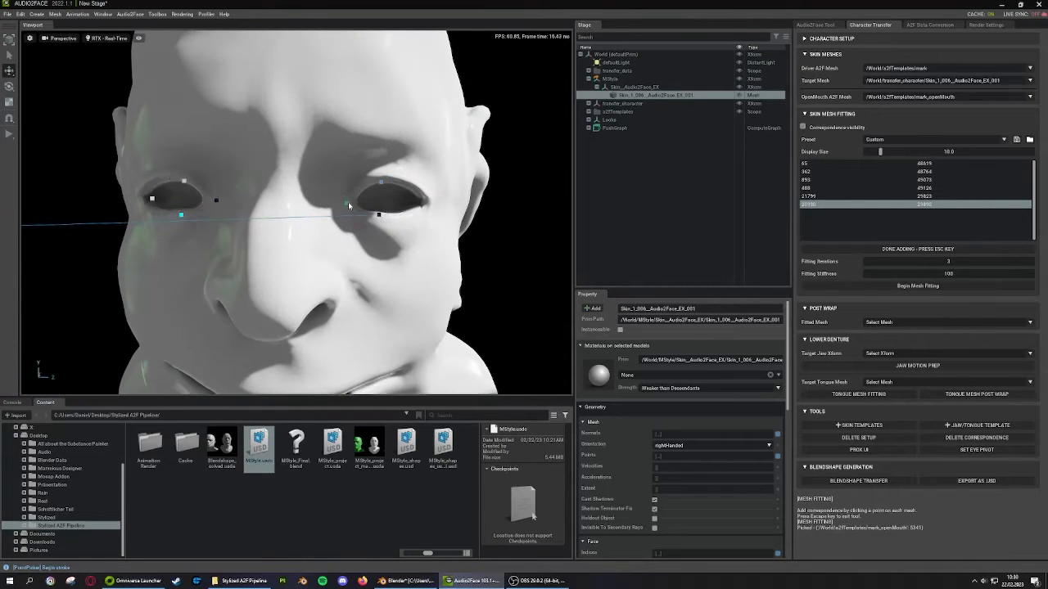
scroll(347, 206, down, 1)
click(343, 205)
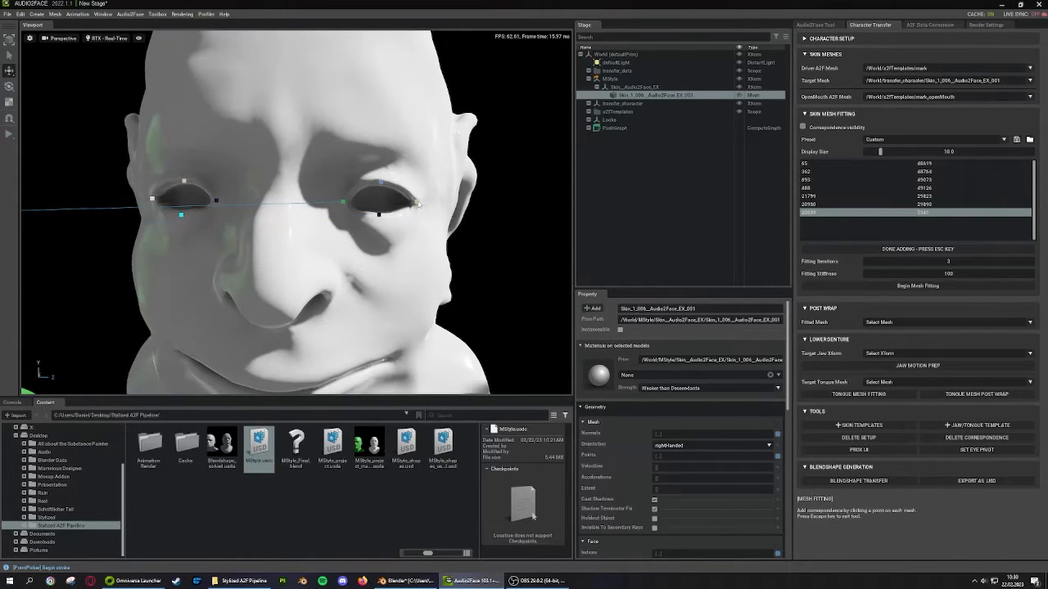
Add a correspondence at the outer corner of the left eye on the white head and the green template
click(417, 203)
scroll(409, 204, down, 2)
middle_drag(188, 219, 316, 227)
scroll(343, 215, up, 3)
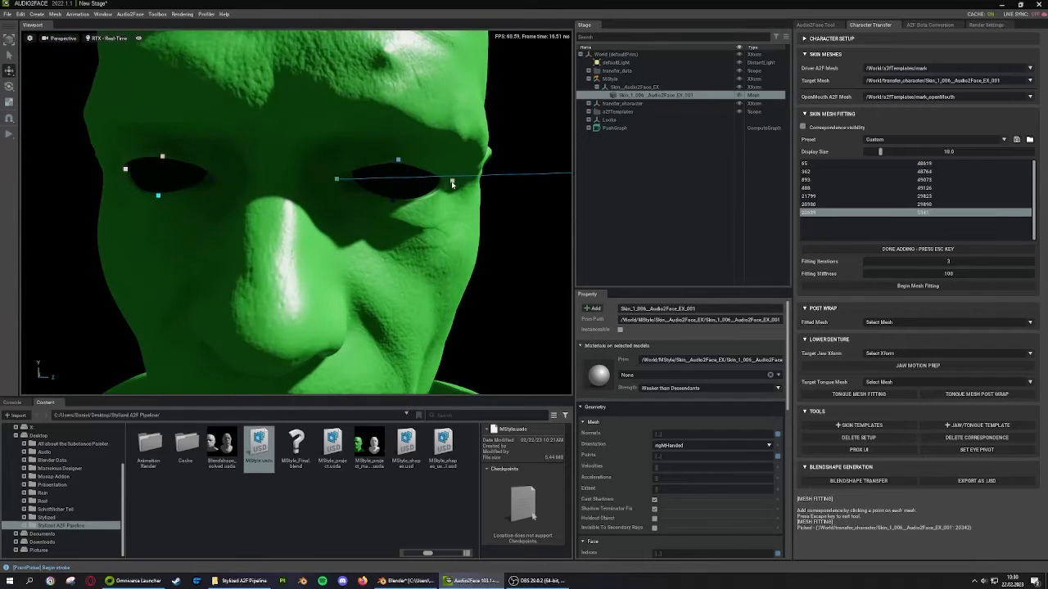
click(447, 182)
Add a correspondence at the tip of the nose on the green template and the white head
scroll(447, 184, down, 4)
middle_drag(369, 174, 316, 242)
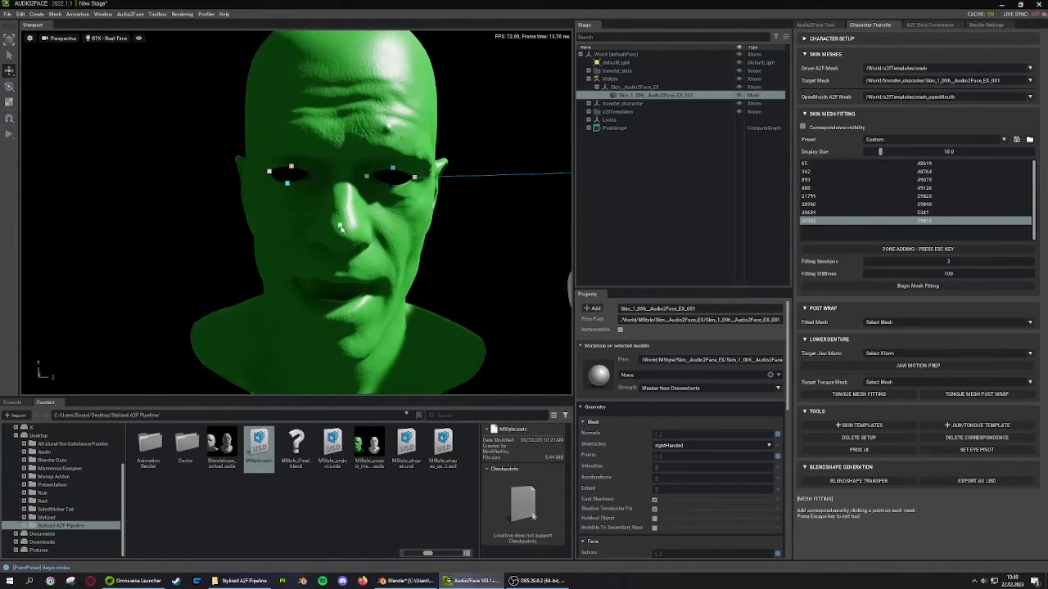
click(342, 229)
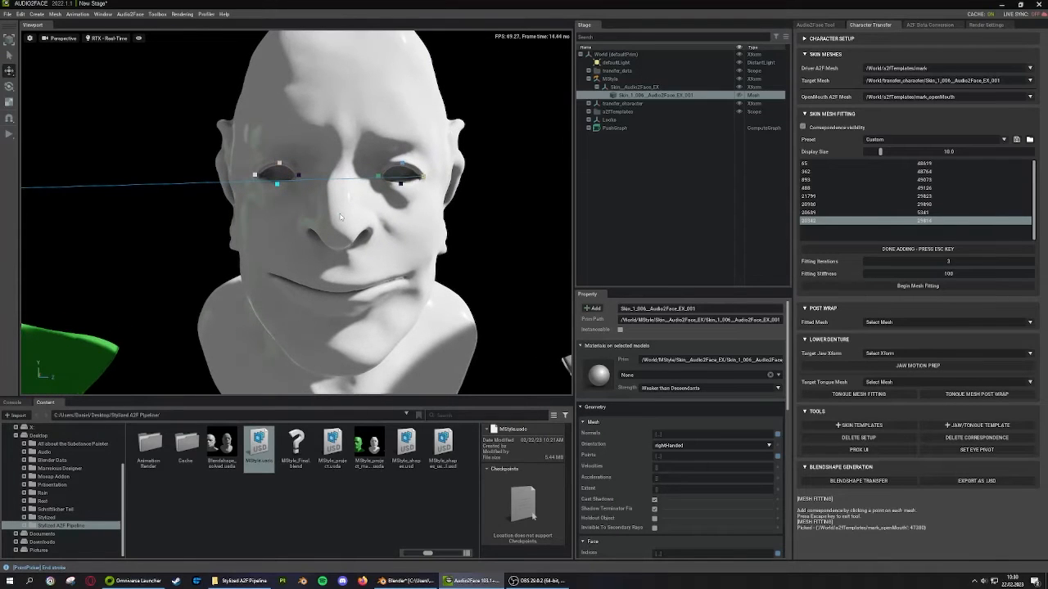
click(340, 217)
Add correspondences between the eyebrows and on the bridge of the nose on both heads
click(347, 128)
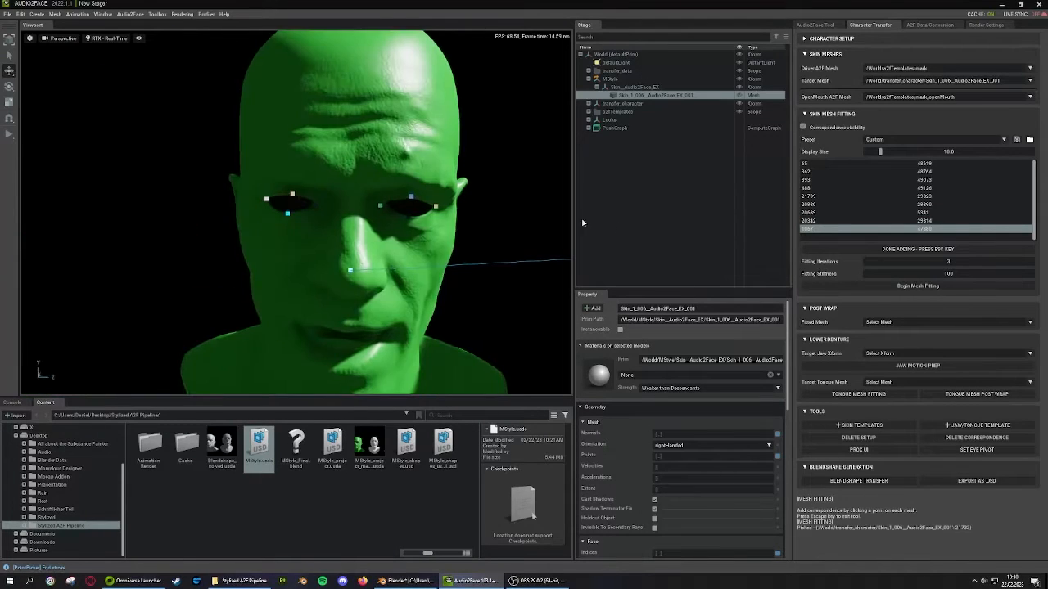
click(349, 169)
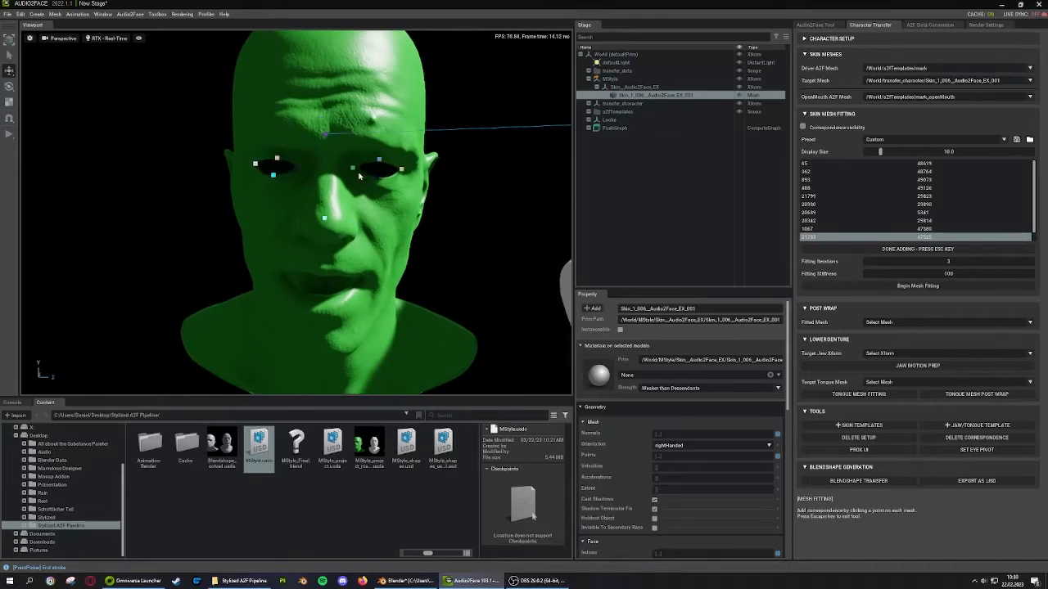
click(331, 177)
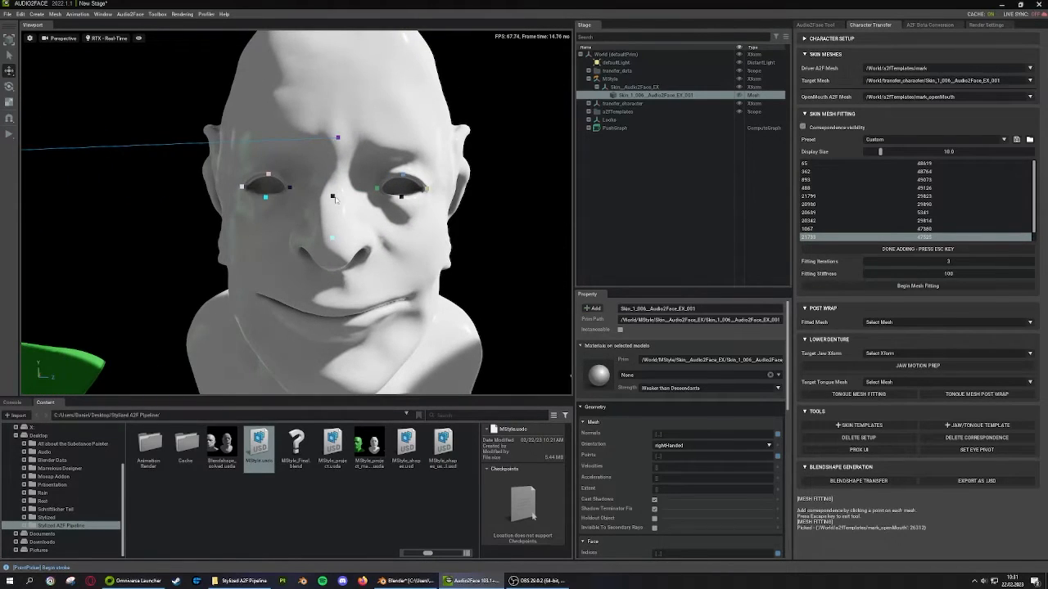
click(333, 197)
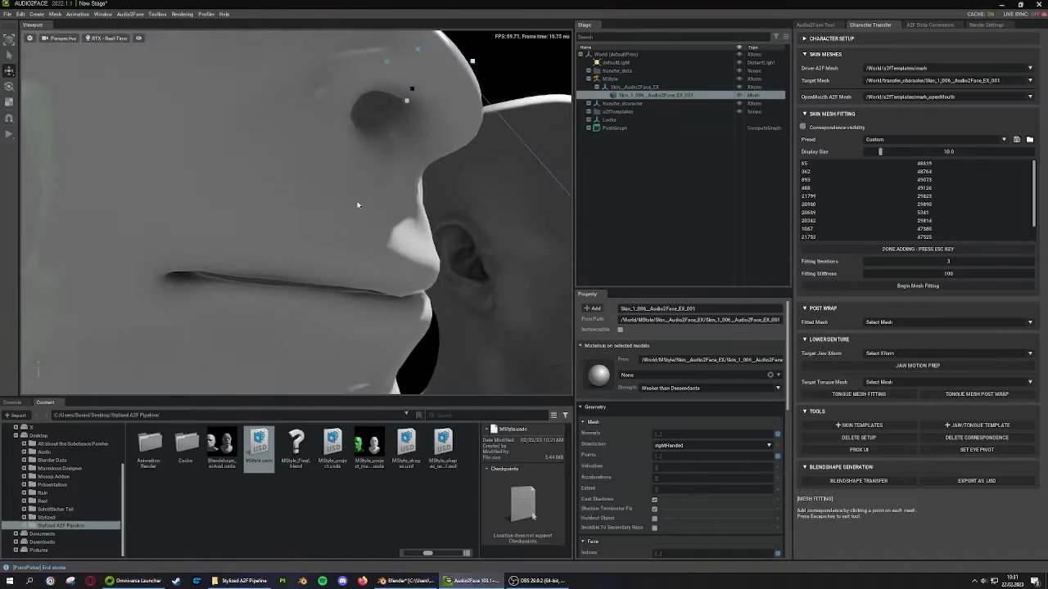
Add a correspondence at the base of the nose above the upper lip on the white head and the green template
click(425, 167)
scroll(315, 194, down, 5)
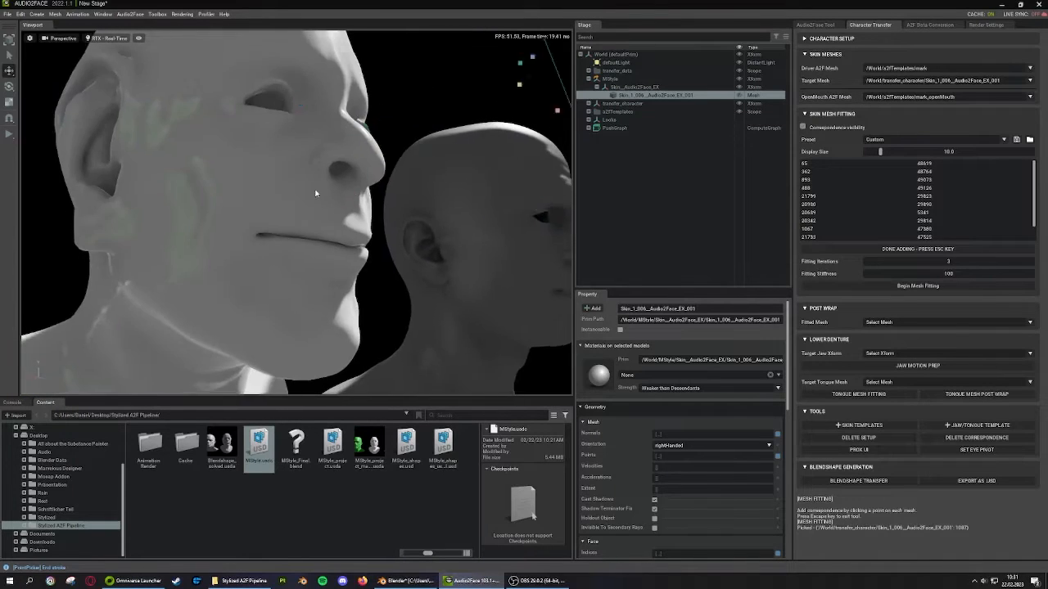
middle_drag(317, 193, 312, 225)
scroll(233, 233, down, 5)
scroll(313, 300, up, 4)
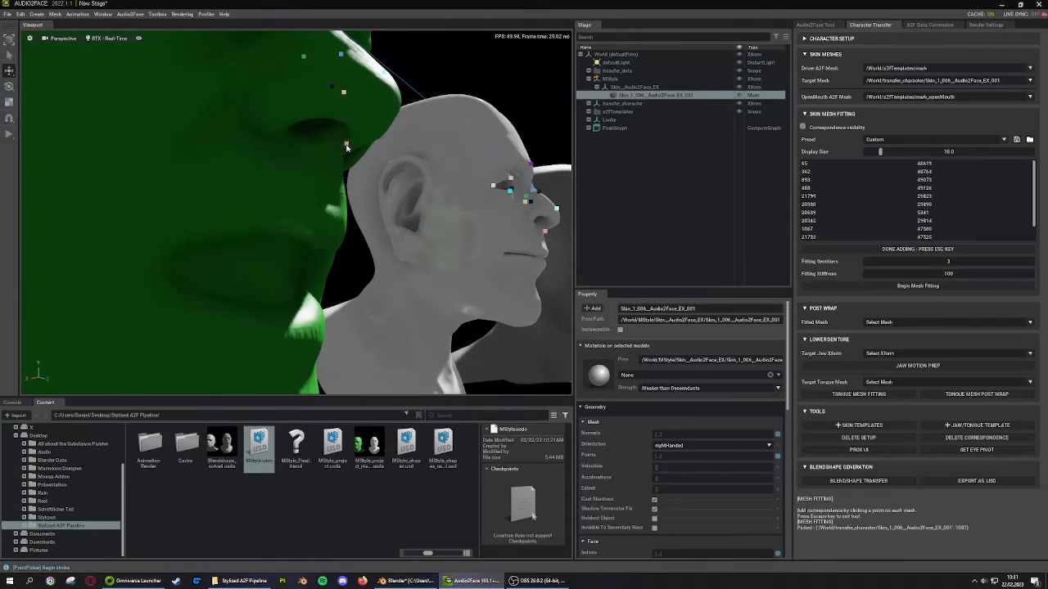
scroll(341, 154, up, 5)
scroll(393, 266, down, 5)
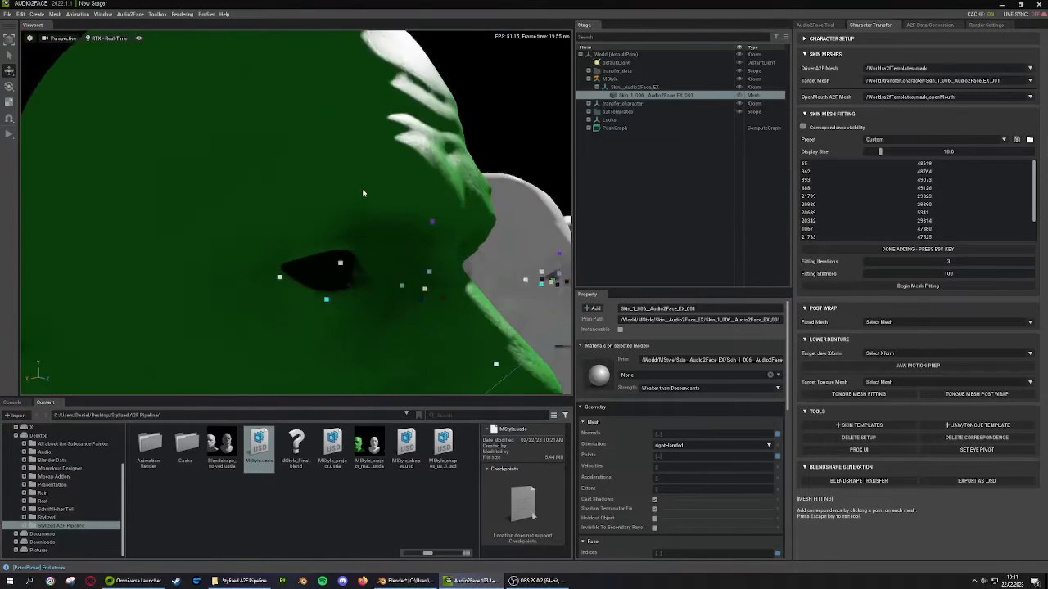
Add a correspondence at the right wing of the nose on the green template and the white head
click(443, 268)
scroll(257, 281, up, 2)
middle_drag(457, 274, 307, 206)
scroll(311, 215, up, 3)
click(320, 235)
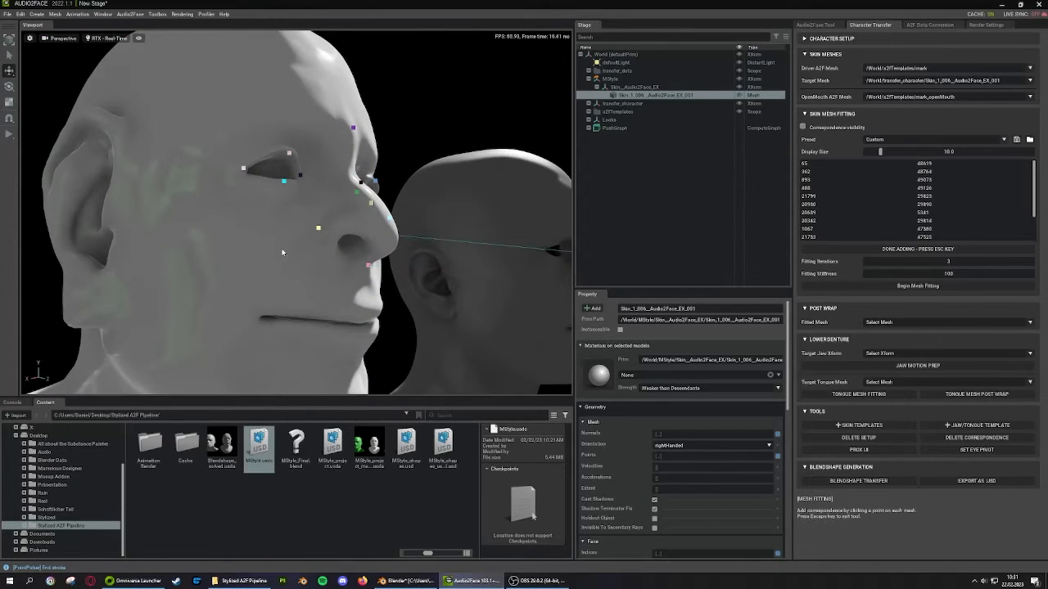
Add a correspondence at the left wing of the nose on the green template and the white head
scroll(320, 234, down, 3)
right_drag(315, 238, 156, 255)
middle_drag(156, 255, 114, 252)
click(175, 198)
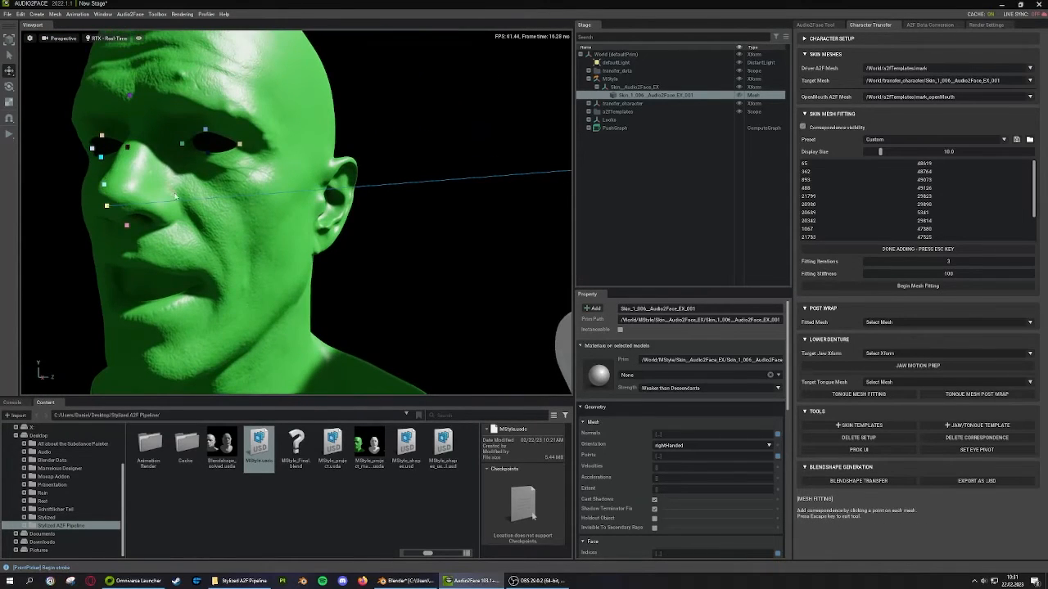
scroll(179, 209, down, 3)
middle_drag(385, 237, 322, 278)
scroll(114, 239, up, 4)
click(218, 210)
Add a correspondence at the right corner of the mouth on the green template and the white head
scroll(219, 211, down, 4)
alt+drag(322, 277, 342, 301)
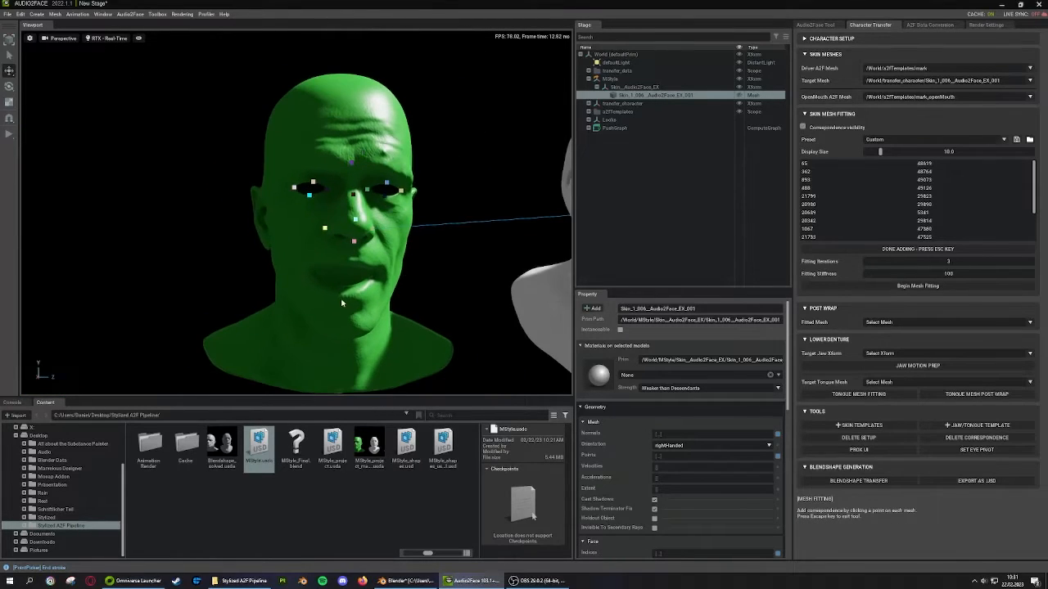
scroll(342, 301, up, 4)
middle_drag(341, 301, 360, 219)
alt+drag(360, 220, 308, 190)
click(312, 204)
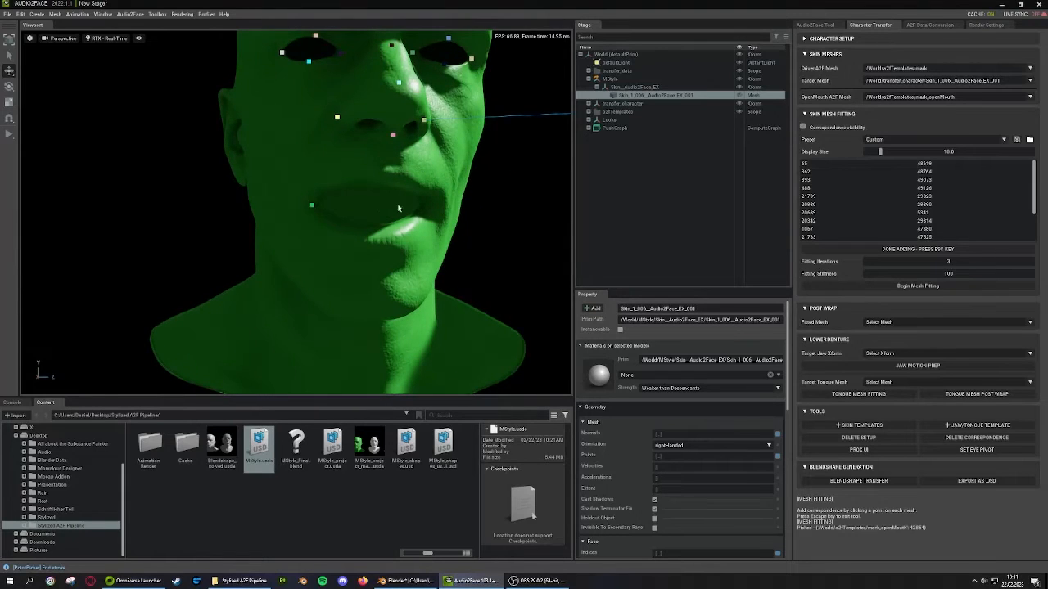
scroll(398, 208, down, 4)
middle_drag(398, 208, 47, 240)
scroll(46, 240, up, 4)
scroll(266, 195, up, 1)
click(301, 161)
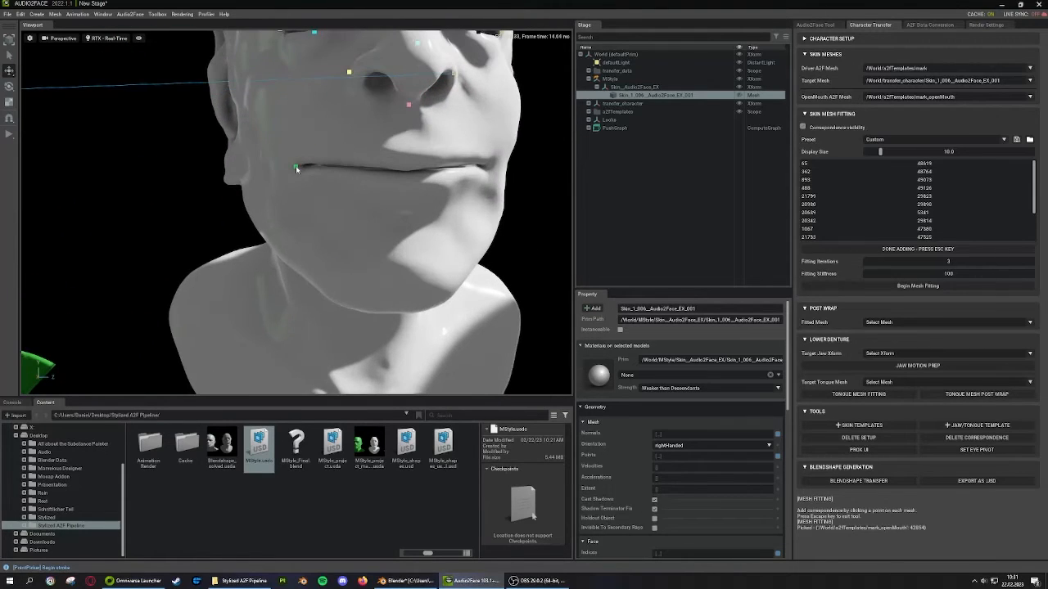
click(296, 167)
Add a correspondence at the left corner of the mouth on the white head and the green template
alt+drag(296, 167, 90, 209)
scroll(213, 204, up, 1)
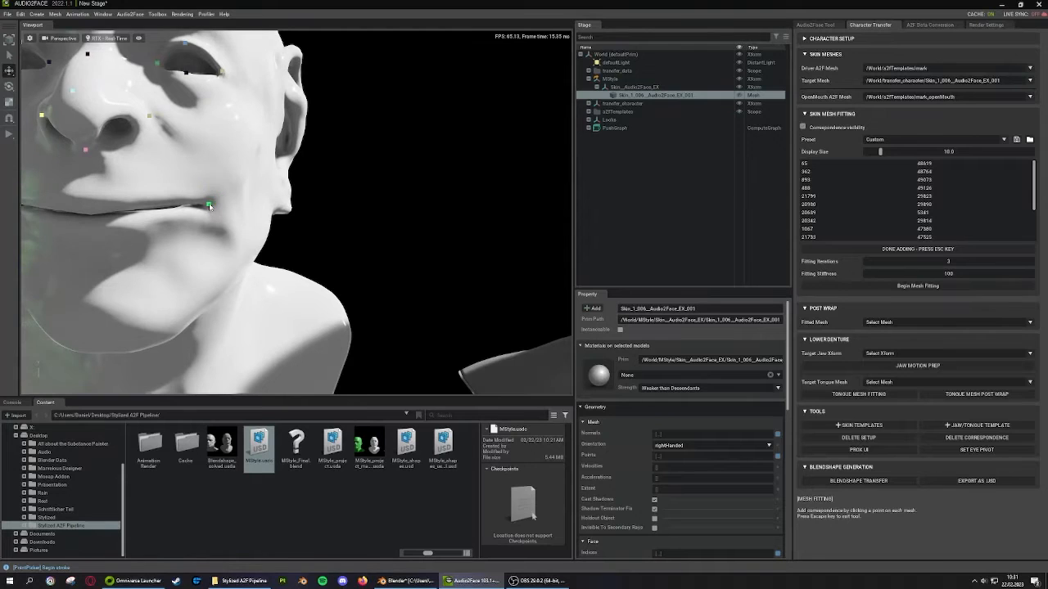
scroll(208, 205, down, 4)
middle_drag(33, 239, 376, 232)
scroll(377, 232, up, 3)
middle_drag(295, 229, 367, 178)
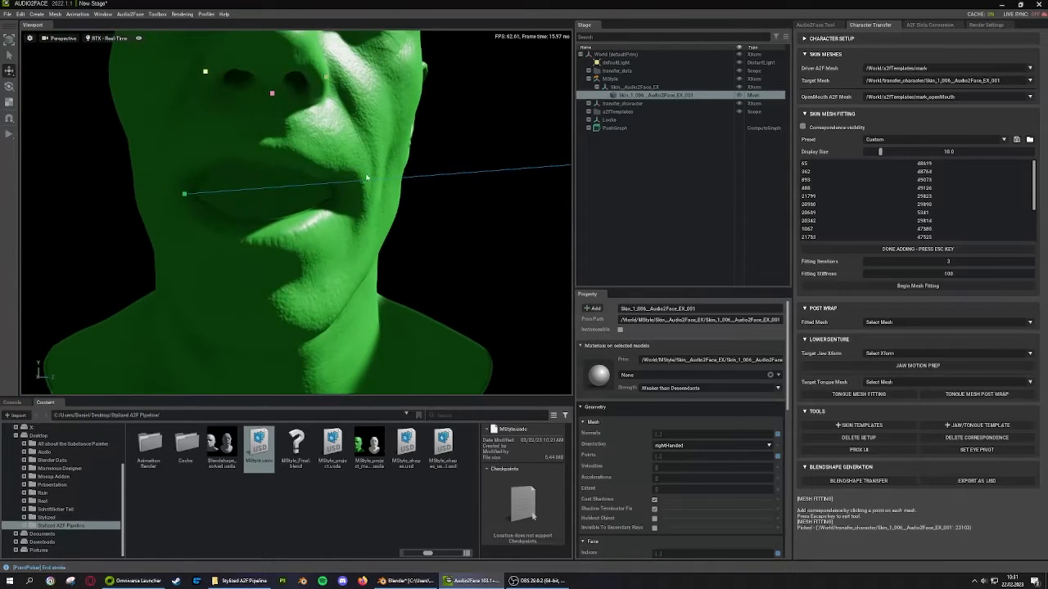
click(345, 196)
scroll(296, 219, down, 3)
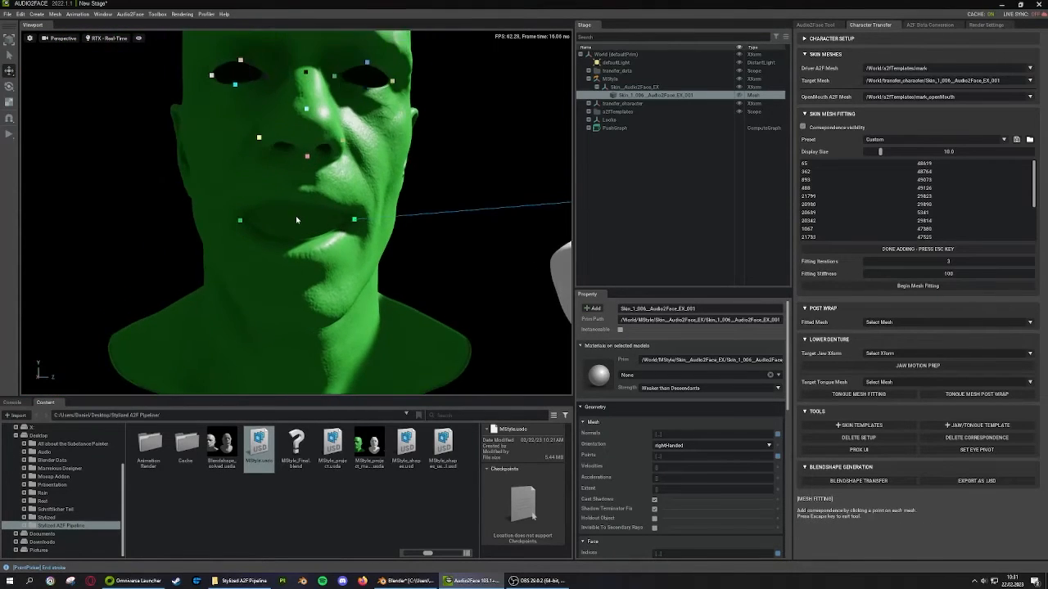
Add correspondences at the middle of the upper lip and just below the middle of the lower lip on both heads
scroll(297, 220, up, 3)
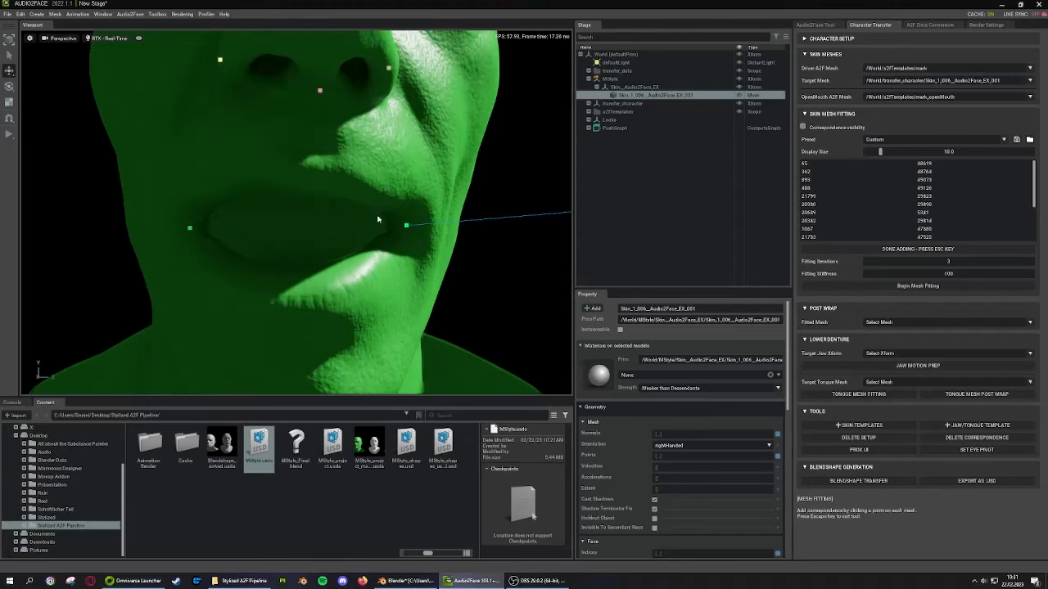
click(310, 127)
click(300, 163)
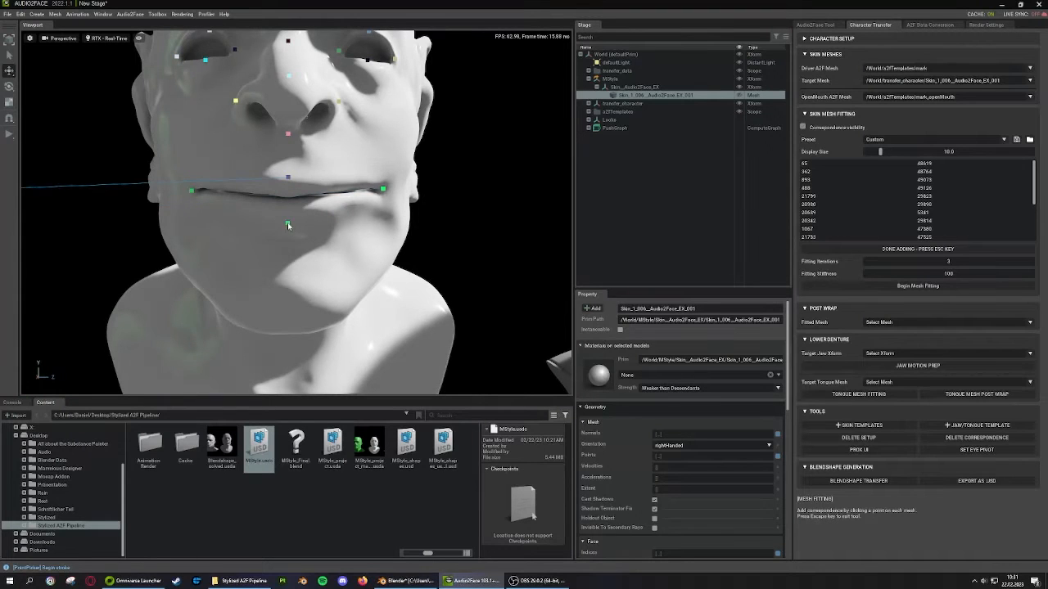
click(289, 178)
click(400, 220)
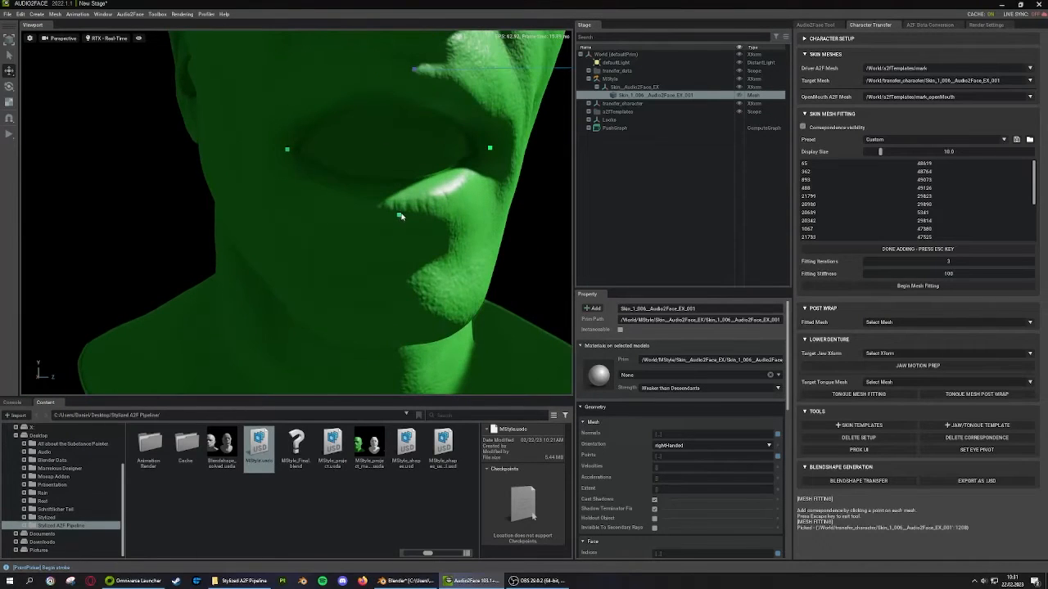
Add a correspondence above the right side of the upper lip on the green template and the white head
mouse_move(336, 96)
right_down()
mouse_move(369, 141)
mouse_move(357, 119)
mouse_move(345, 134)
right_up()
key(d)
click(278, 190)
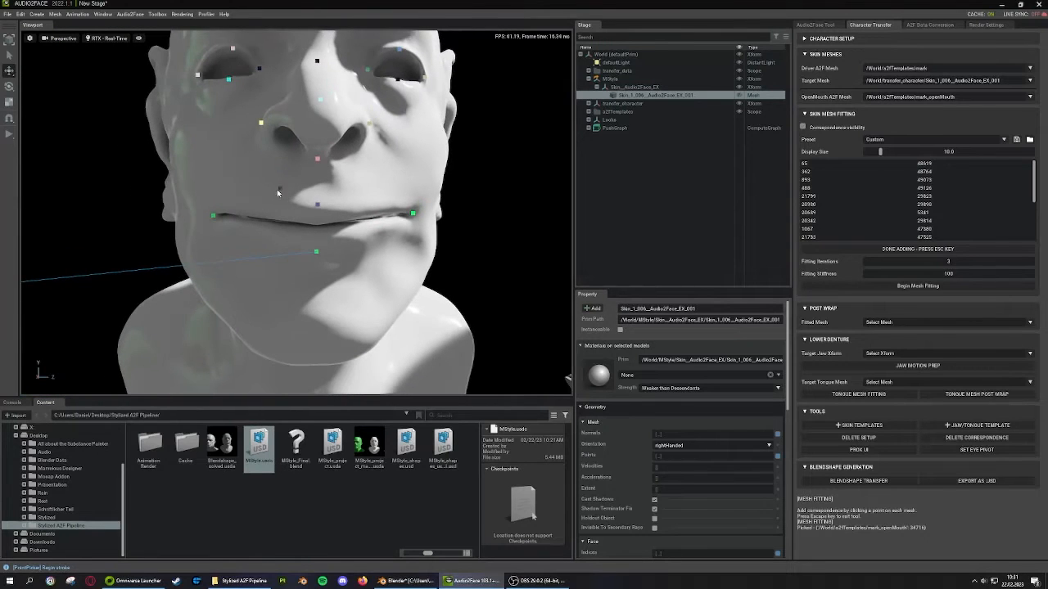
Add a correspondence above the left side of the upper lip on the white head and the green template
click(369, 205)
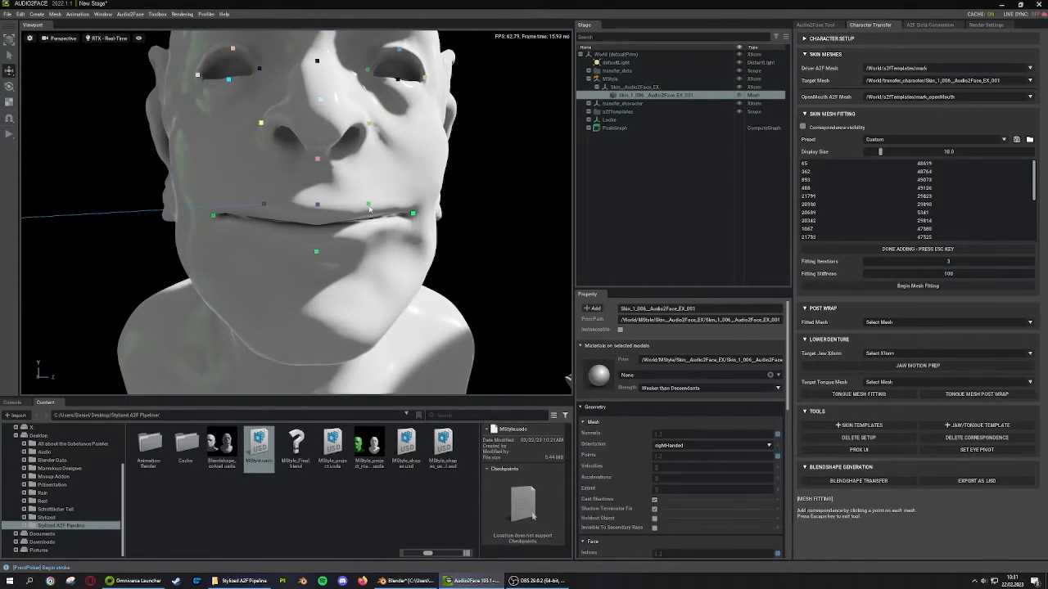
scroll(135, 245, down, 3)
mouse_move(135, 245)
middle_down()
mouse_move(557, 218)
mouse_move(402, 213)
middle_up()
scroll(399, 212, up, 2)
click(343, 194)
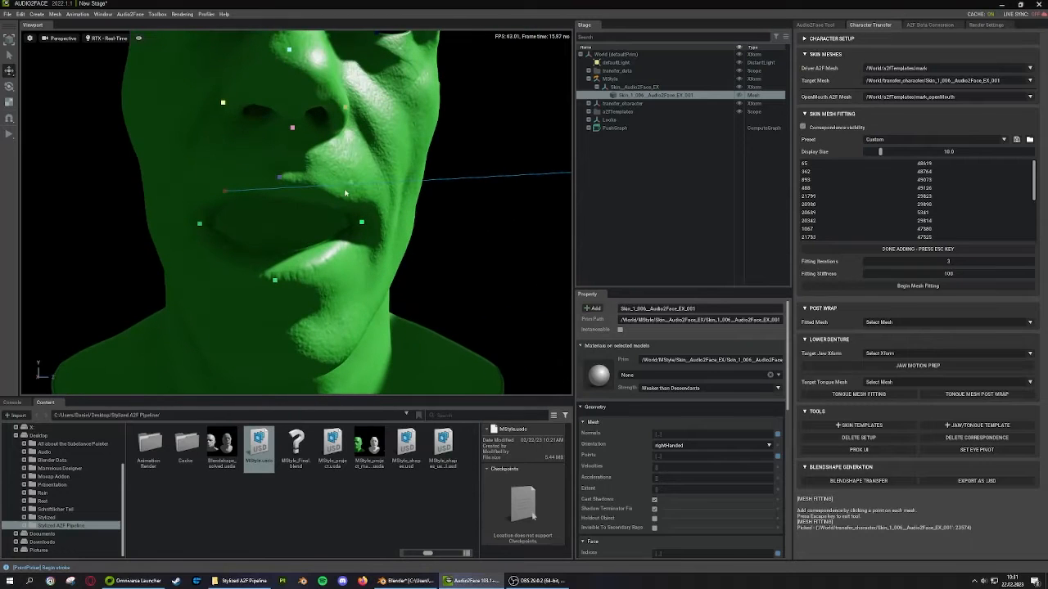
Add a correspondence below the left side of the lower lip on the green template and the white head
click(329, 265)
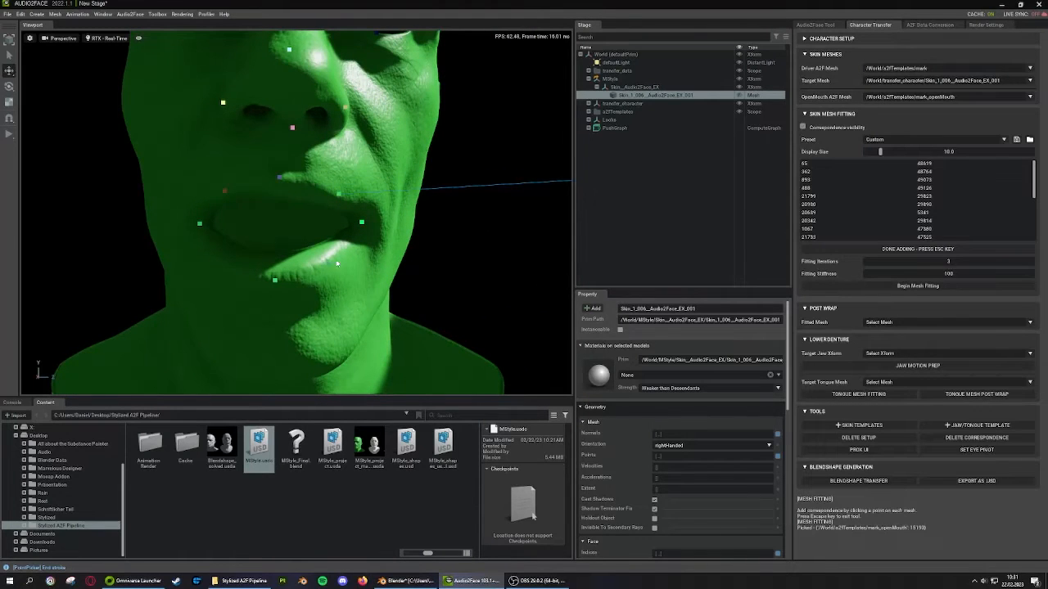
middle_drag(330, 265, 140, 259)
middle_drag(532, 221, 365, 208)
click(306, 218)
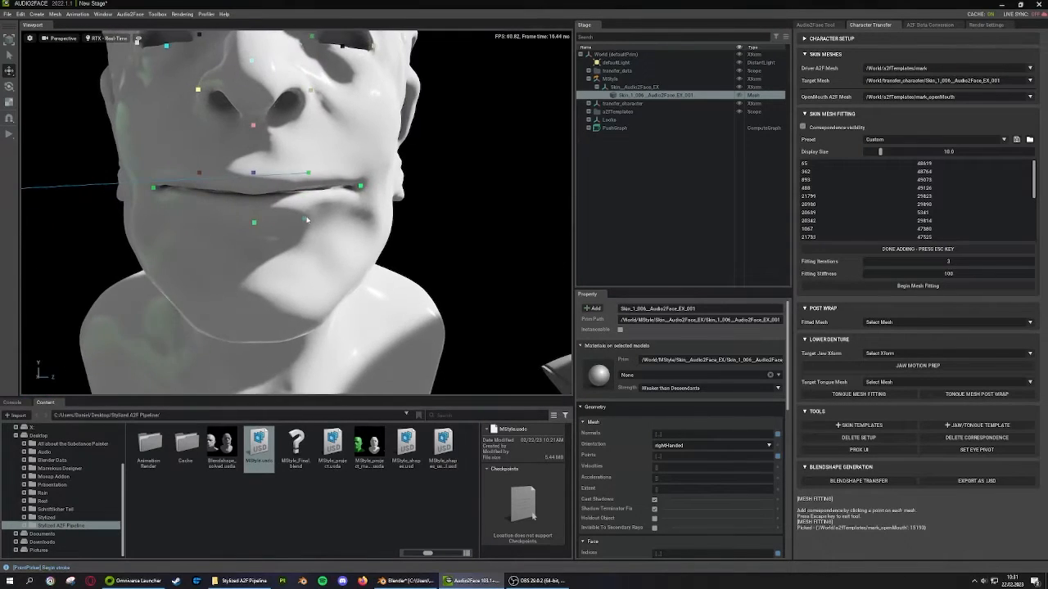
Add a correspondence below the right side of the lower lip on the white head and the green template
scroll(310, 213, down, 1)
middle_drag(189, 223, 305, 231)
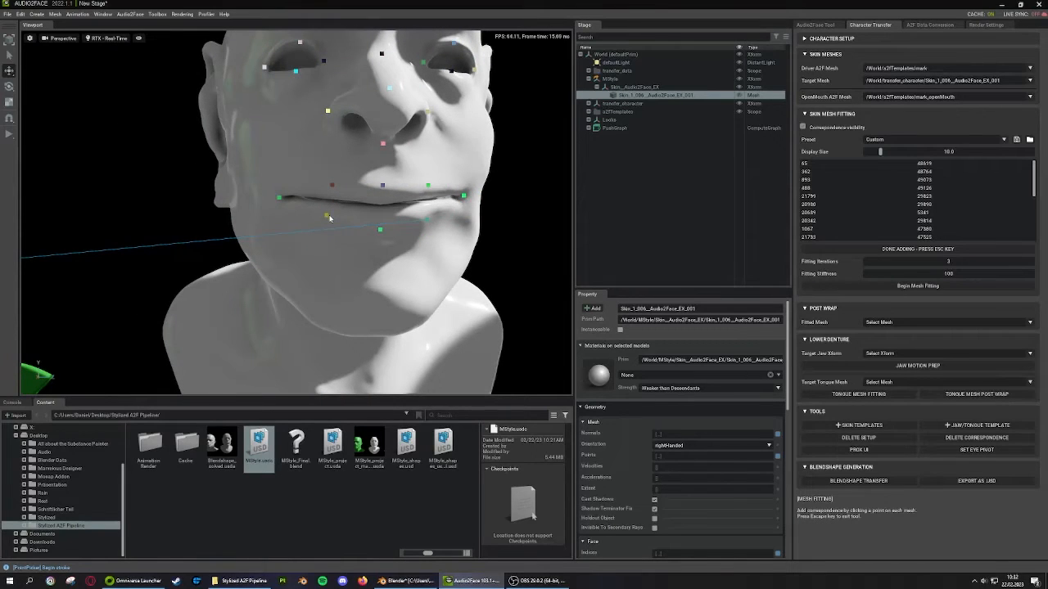
scroll(330, 219, down, 2)
middle_drag(270, 219, 575, 201)
middle_drag(516, 223, 383, 233)
scroll(293, 221, up, 2)
click(329, 264)
Add a correspondence at the bottom centre of the chin on the green template and the white head
scroll(328, 265, down, 2)
middle_drag(364, 303, 318, 238)
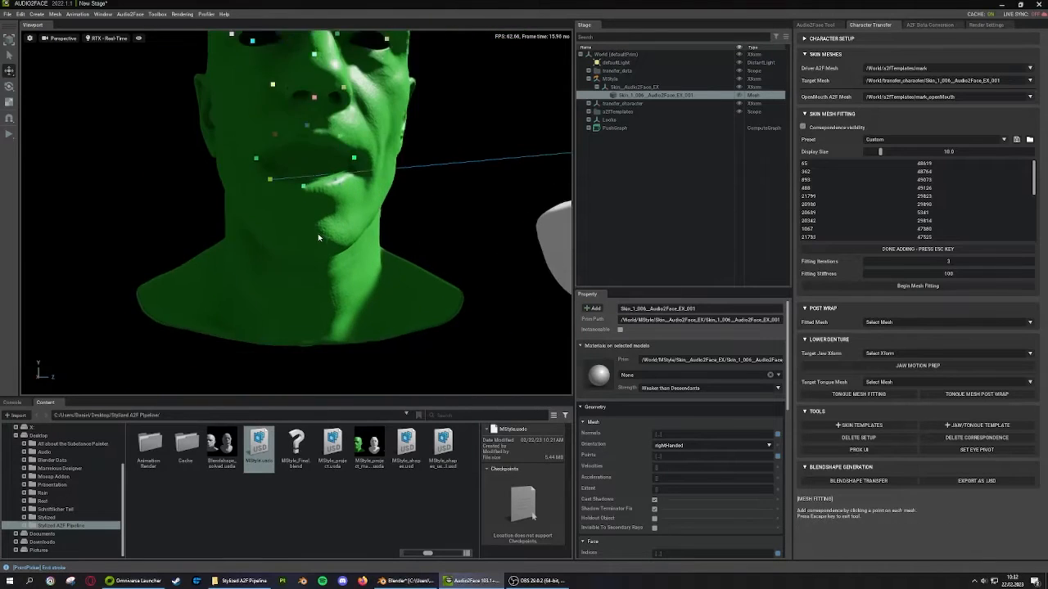
scroll(318, 239, up, 2)
click(303, 265)
scroll(304, 264, down, 1)
middle_drag(456, 234, 230, 220)
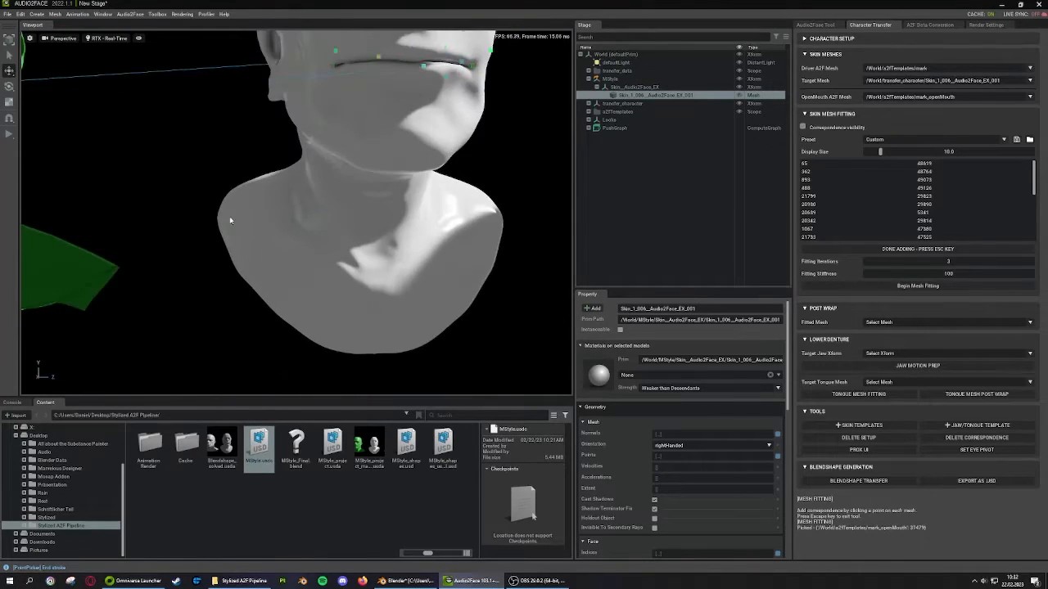
scroll(231, 220, up, 1)
middle_drag(359, 153, 311, 181)
click(356, 199)
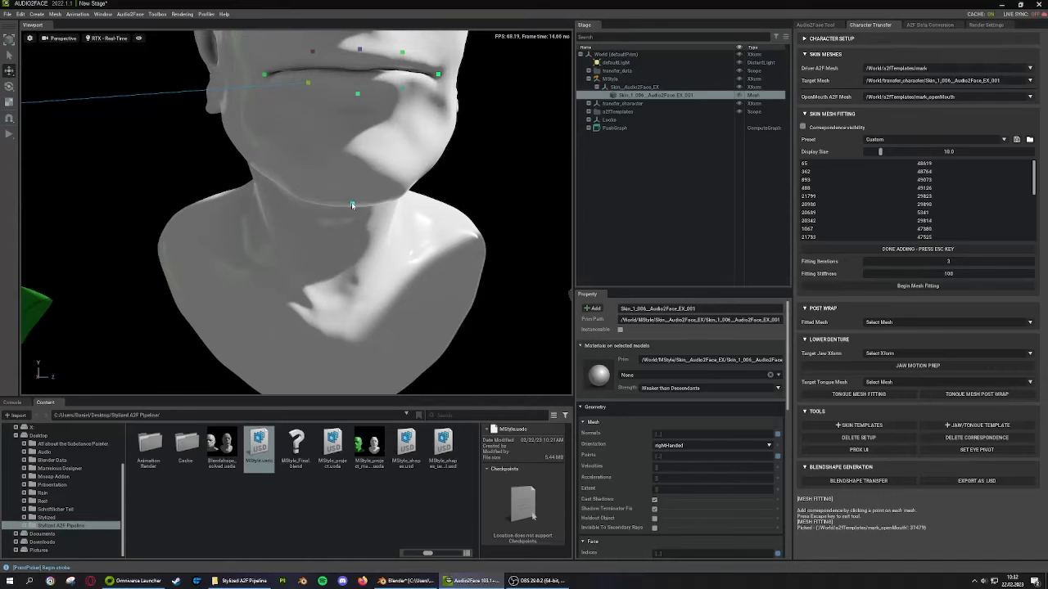
Add a correspondence at the front base of the neck on the white head and the green template
middle_drag(306, 234, 321, 188)
scroll(321, 187, up, 2)
scroll(355, 219, down, 1)
click(356, 221)
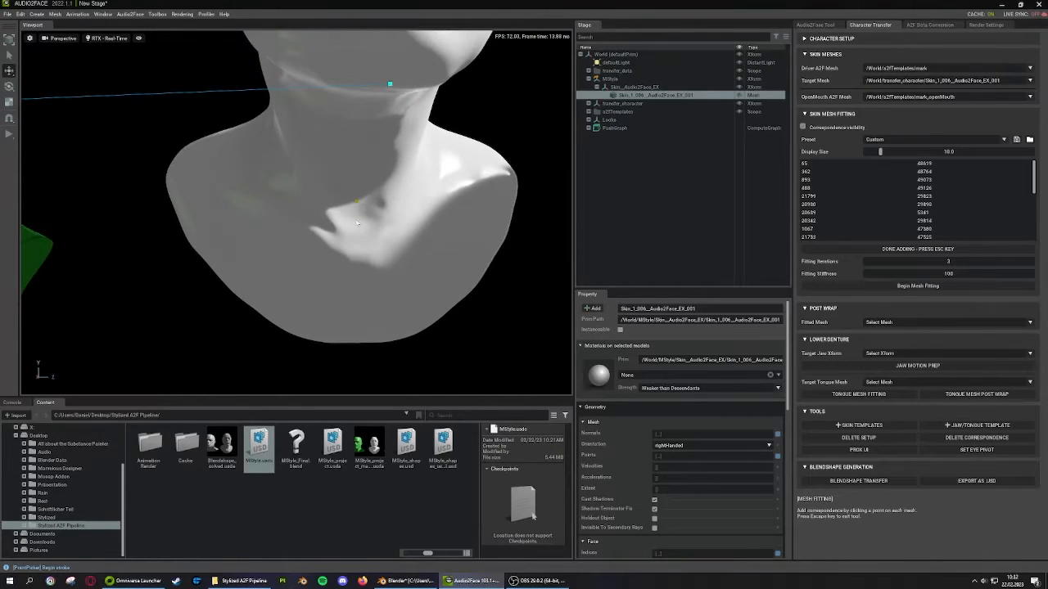
click(358, 236)
scroll(356, 237, down, 2)
middle_drag(220, 231, 524, 226)
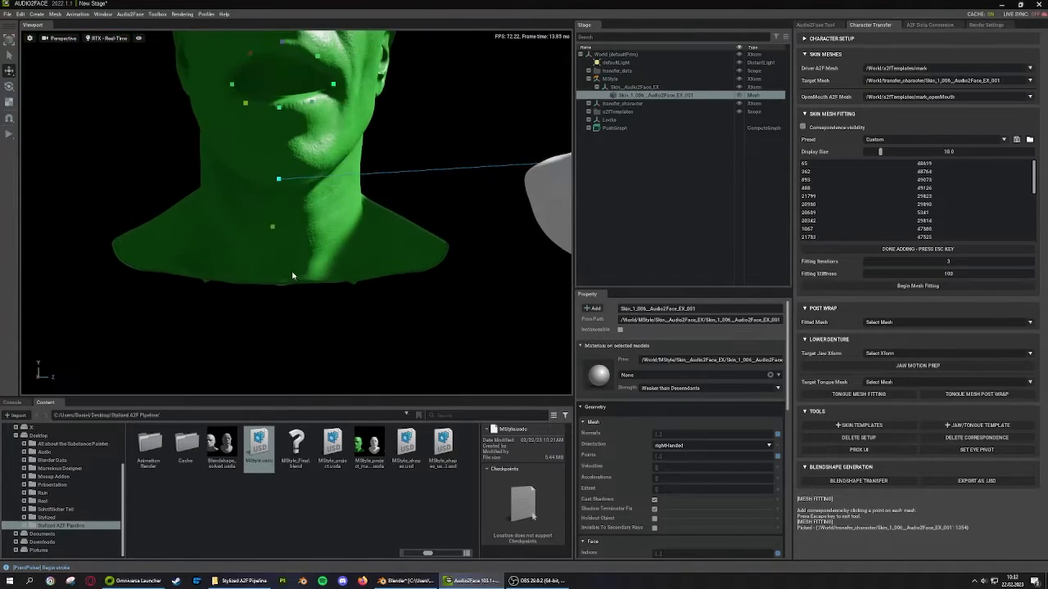
click(286, 282)
scroll(288, 281, down, 1)
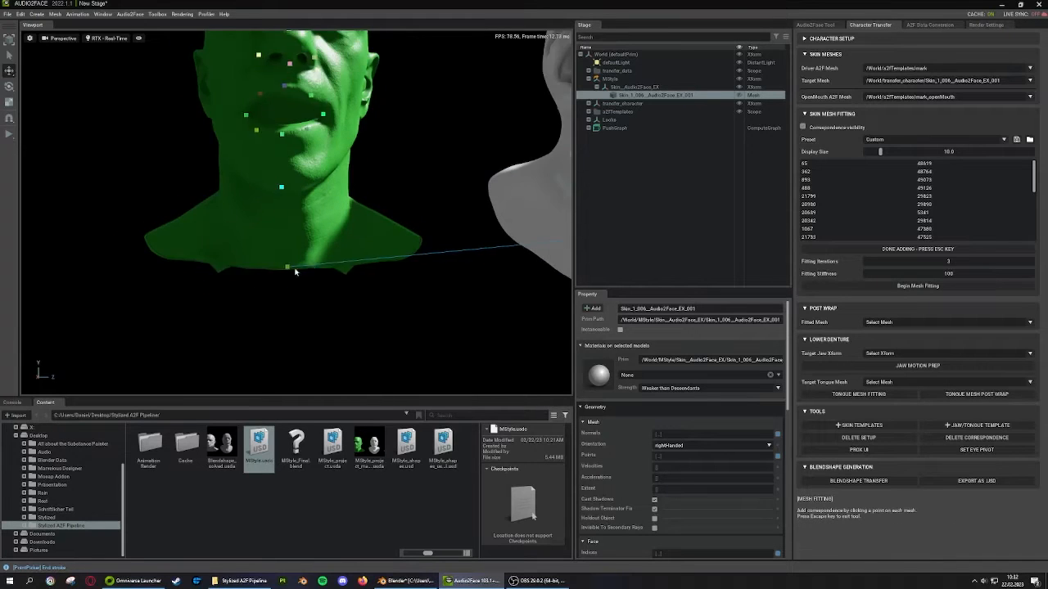
Add a correspondence on the jawline just right of the chin centre on the green template and the white head
middle_drag(295, 271, 244, 288)
middle_drag(337, 229, 423, 232)
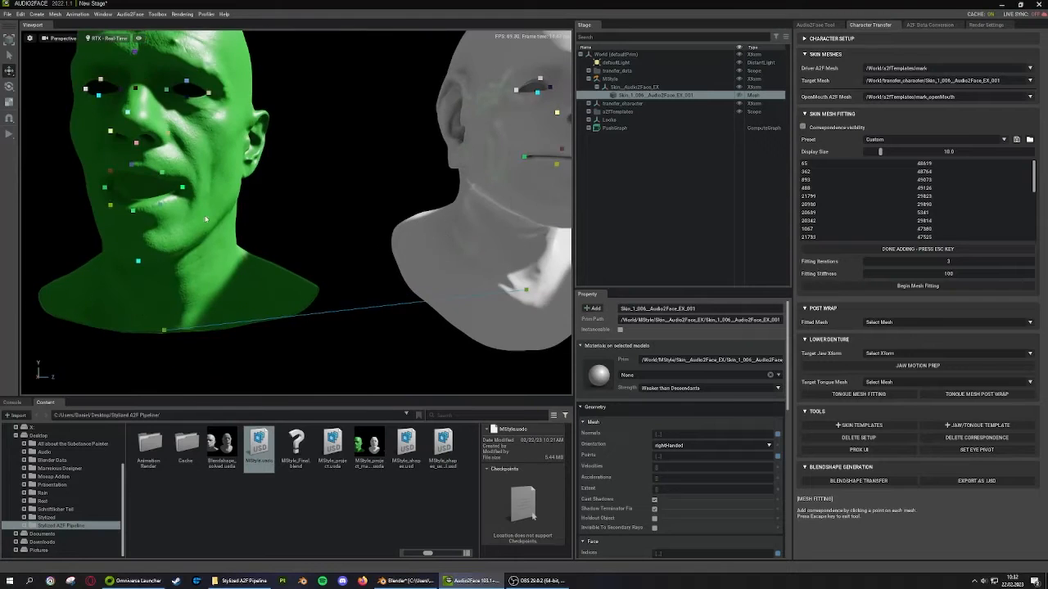
alt+drag(77, 225, 422, 221)
middle_drag(422, 221, 439, 199)
mouse_move(440, 199)
alt+mouse_down()
mouse_move(204, 212)
mouse_move(253, 192)
alt+mouse_up()
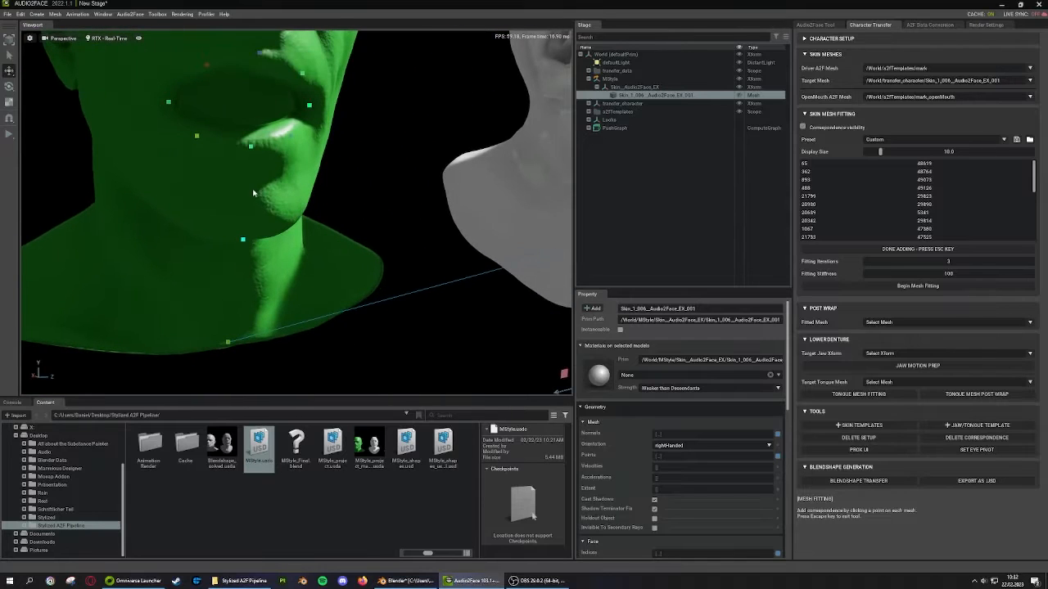
click(206, 227)
middle_drag(474, 217, 363, 213)
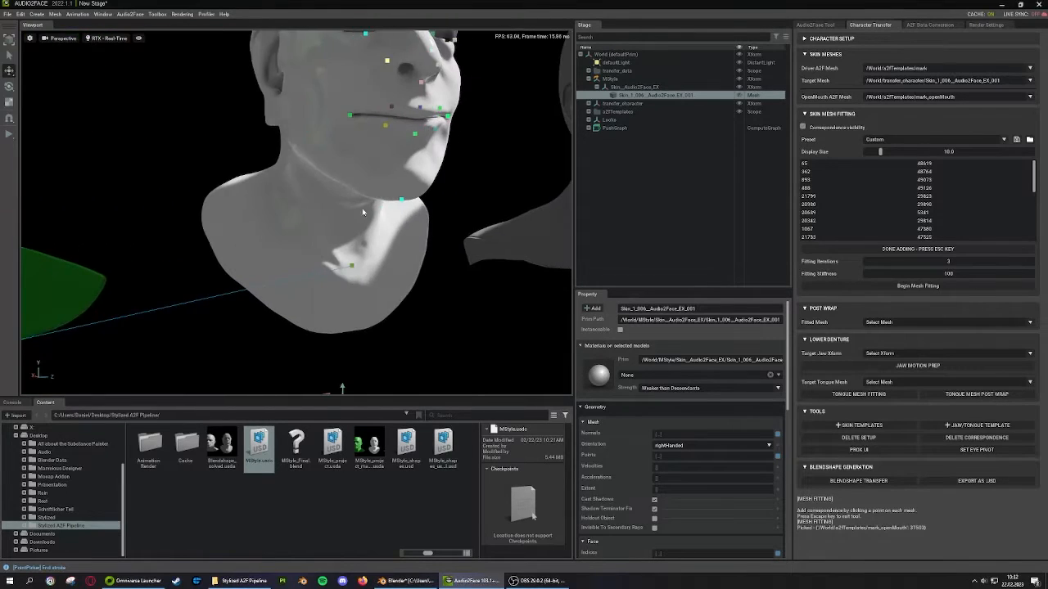
alt+drag(363, 213, 398, 202)
middle_drag(398, 202, 282, 195)
alt+drag(283, 195, 265, 183)
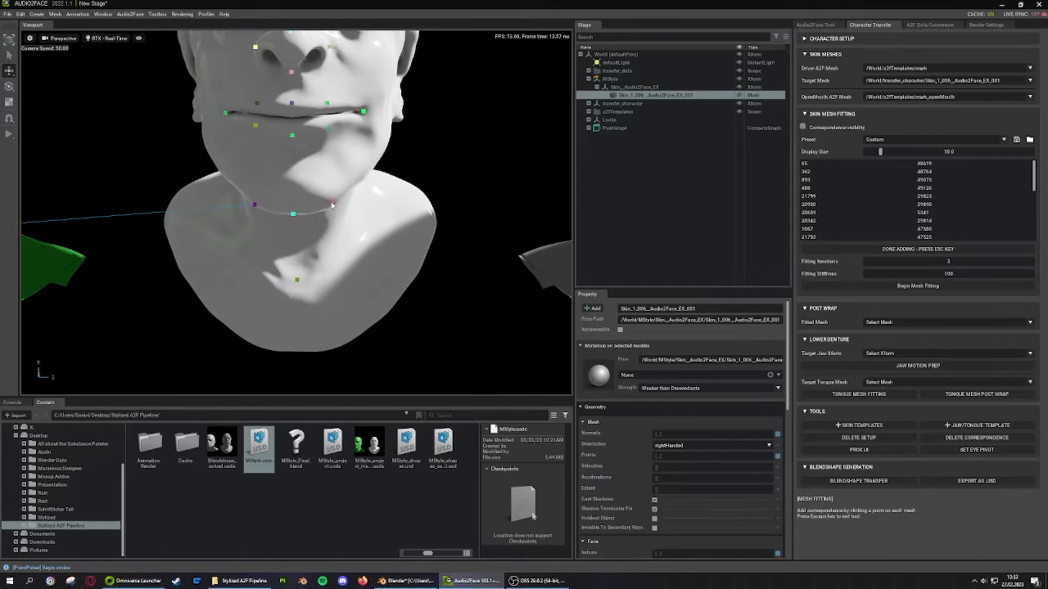
Add a correspondence on the jawline just left of the chin centre on the white head and the green template
middle_drag(332, 206, 473, 222)
alt+drag(472, 221, 264, 189)
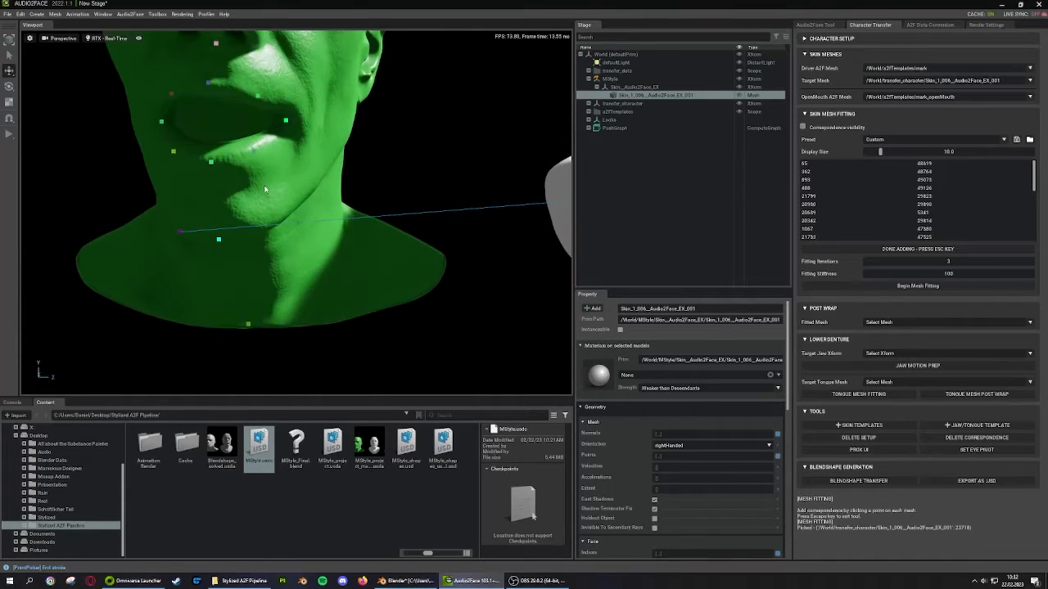
click(268, 227)
Add a correspondence along the left side of the jaw on the green template and the white head
scroll(265, 233, down, 3)
mouse_move(361, 197)
alt+mouse_down()
mouse_move(271, 150)
mouse_move(265, 174)
mouse_move(251, 181)
alt+mouse_up()
scroll(271, 150, up, 3)
scroll(252, 186, down, 3)
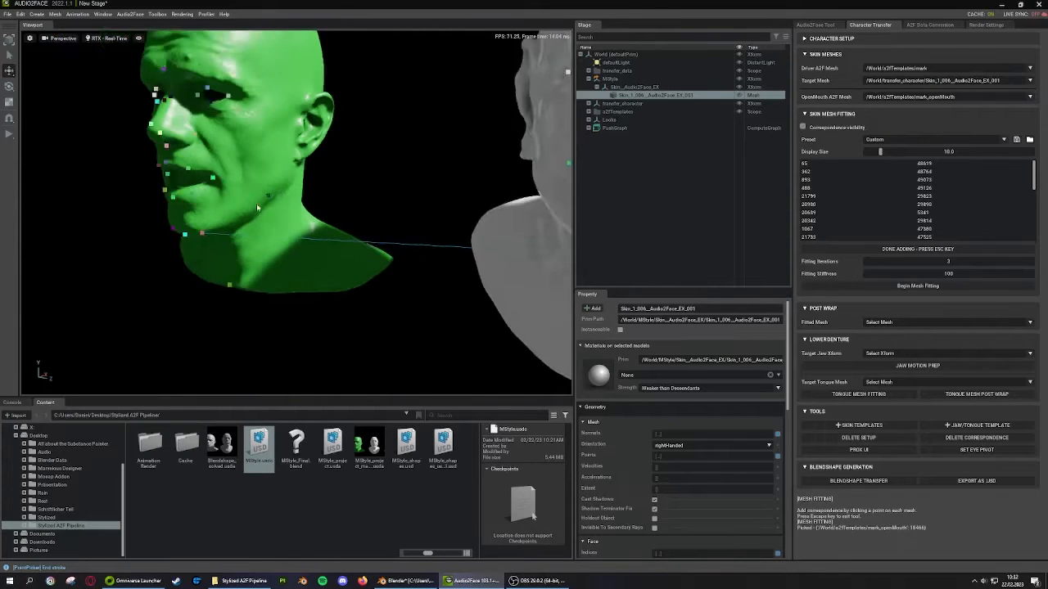
middle_drag(256, 203, 130, 219)
mouse_move(129, 219)
alt+mouse_down()
mouse_move(217, 257)
mouse_move(219, 270)
alt+mouse_up()
Add a correspondence along the right side of the jaw on the green template and the white head
mouse_move(218, 270)
alt+mouse_down()
mouse_move(265, 244)
mouse_move(402, 238)
alt+mouse_up()
middle_drag(402, 238, 297, 213)
mouse_move(296, 214)
alt+mouse_down()
mouse_move(482, 286)
mouse_move(426, 212)
mouse_move(378, 220)
mouse_move(449, 232)
mouse_move(449, 193)
alt+mouse_up()
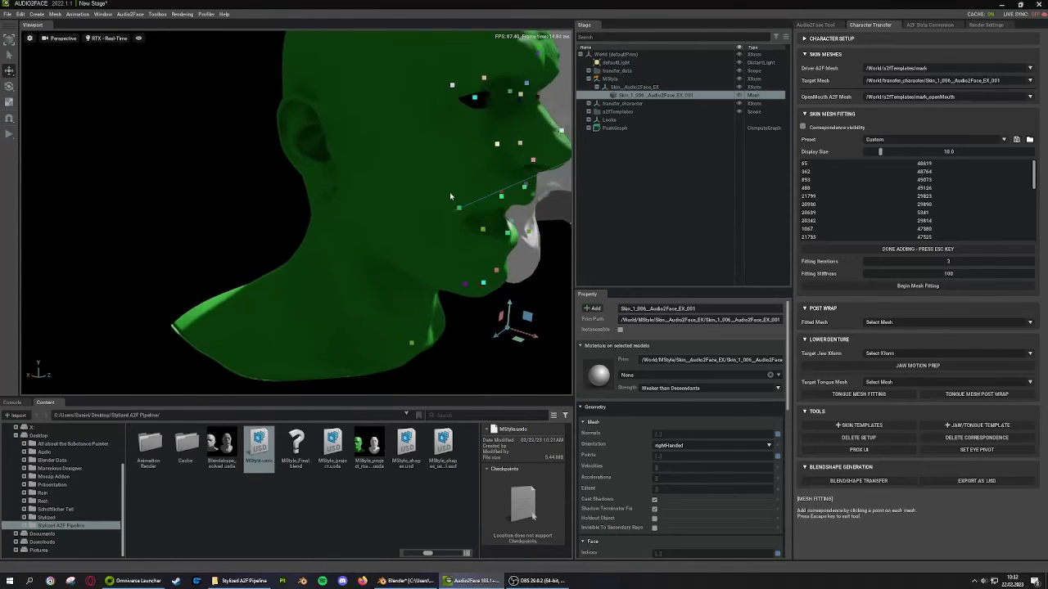
click(393, 243)
alt+drag(389, 249, 319, 155)
mouse_move(377, 134)
alt+mouse_down()
mouse_move(345, 229)
mouse_move(381, 227)
mouse_move(372, 219)
alt+mouse_up()
click(302, 225)
Add a correspondence at the front of the right ear on the white head and the green template
mouse_move(303, 225)
alt+mouse_down()
mouse_move(355, 206)
mouse_move(408, 46)
mouse_move(358, 129)
mouse_move(318, 169)
mouse_move(128, 222)
alt+mouse_up()
click(344, 143)
middle_drag(128, 222, 301, 208)
Add a correspondence at the front of the left ear on the green template and the white head
alt+drag(301, 207, 128, 147)
click(304, 126)
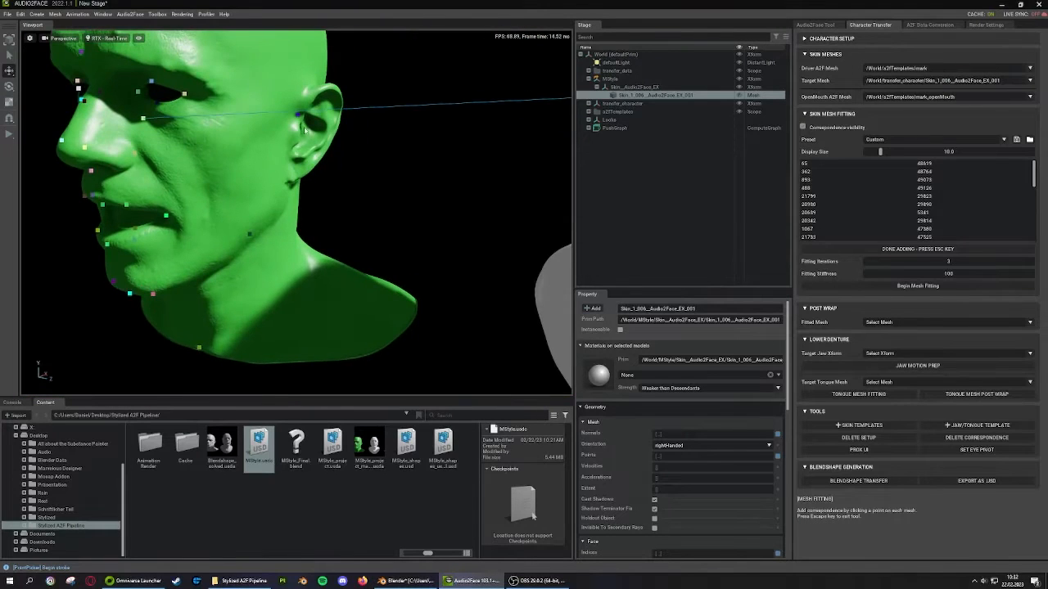
alt+drag(295, 136, 393, 156)
middle_drag(393, 155, 131, 172)
click(297, 154)
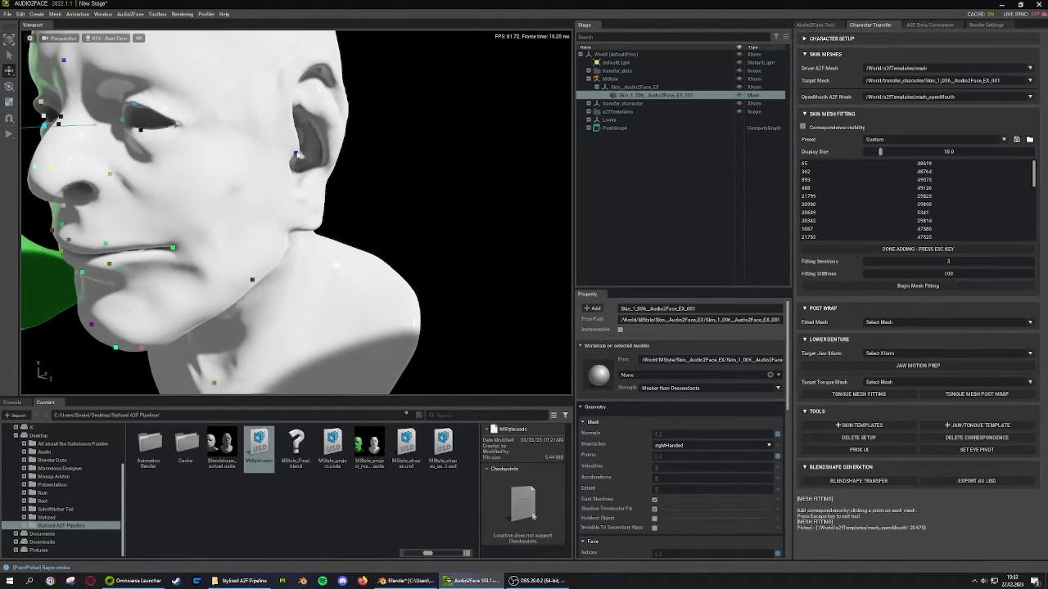
Add a correspondence at the inner end of the right eyebrow on the green template and the white head
scroll(288, 127, down, 5)
middle_drag(285, 120, 440, 227)
alt+drag(230, 237, 330, 210)
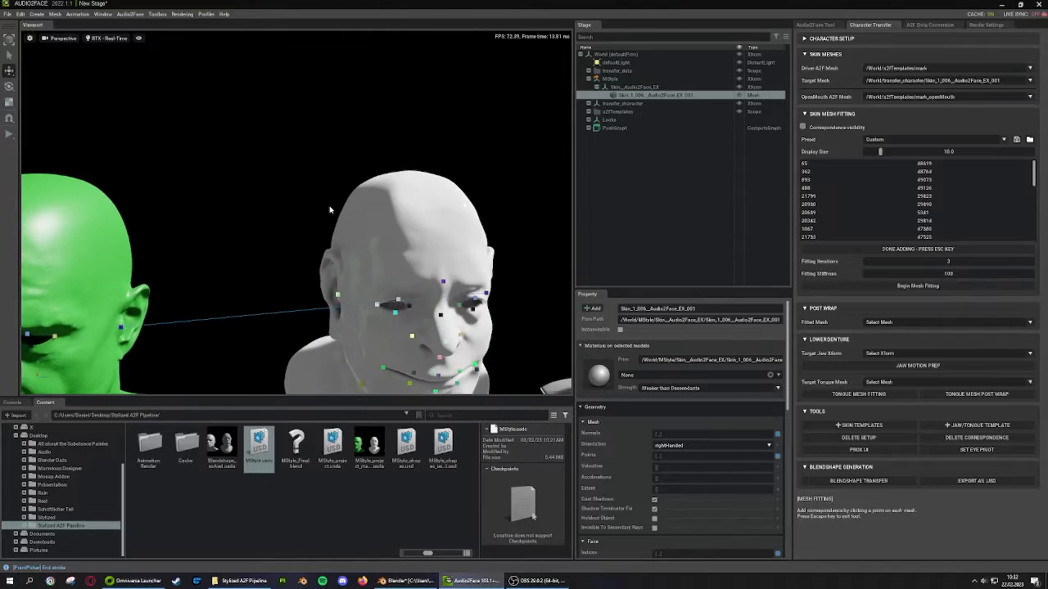
middle_drag(330, 210, 495, 161)
alt+drag(494, 160, 532, 131)
scroll(393, 106, up, 4)
click(332, 68)
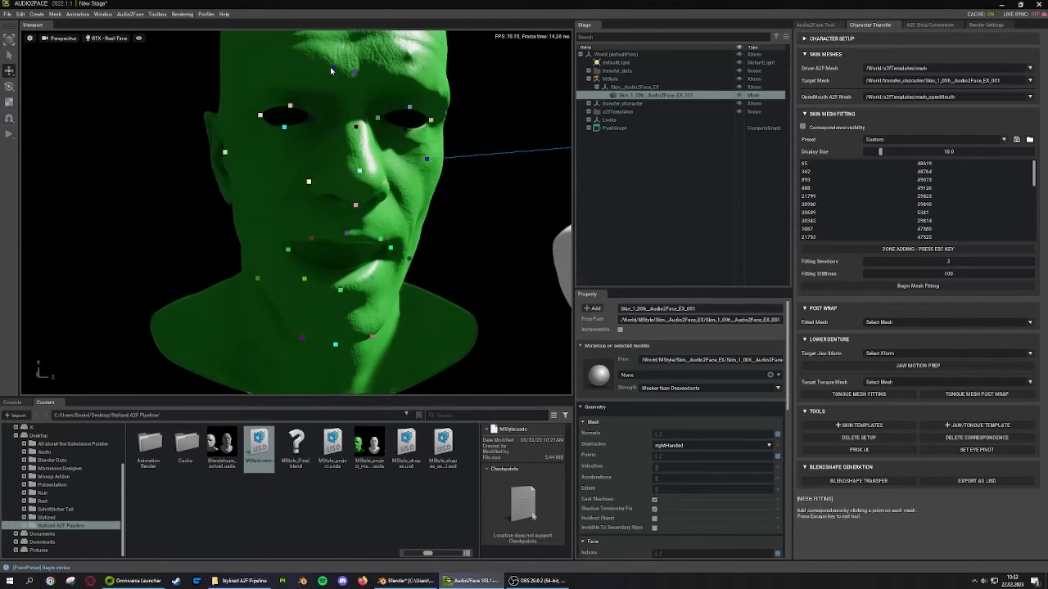
scroll(320, 72, down, 3)
middle_drag(320, 72, 82, 139)
alt+drag(155, 168, 296, 133)
Add a correspondence at the middle of the right eyebrow on the green template and the white head
middle_drag(296, 134, 508, 184)
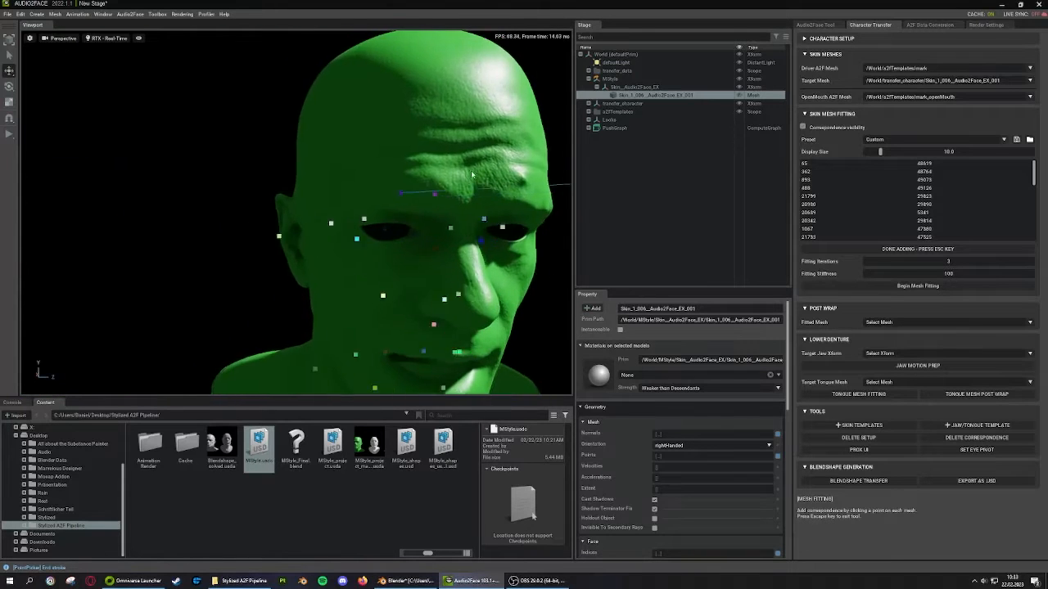
alt+drag(368, 160, 314, 133)
click(300, 156)
middle_drag(295, 159, 164, 134)
alt+drag(168, 134, 237, 129)
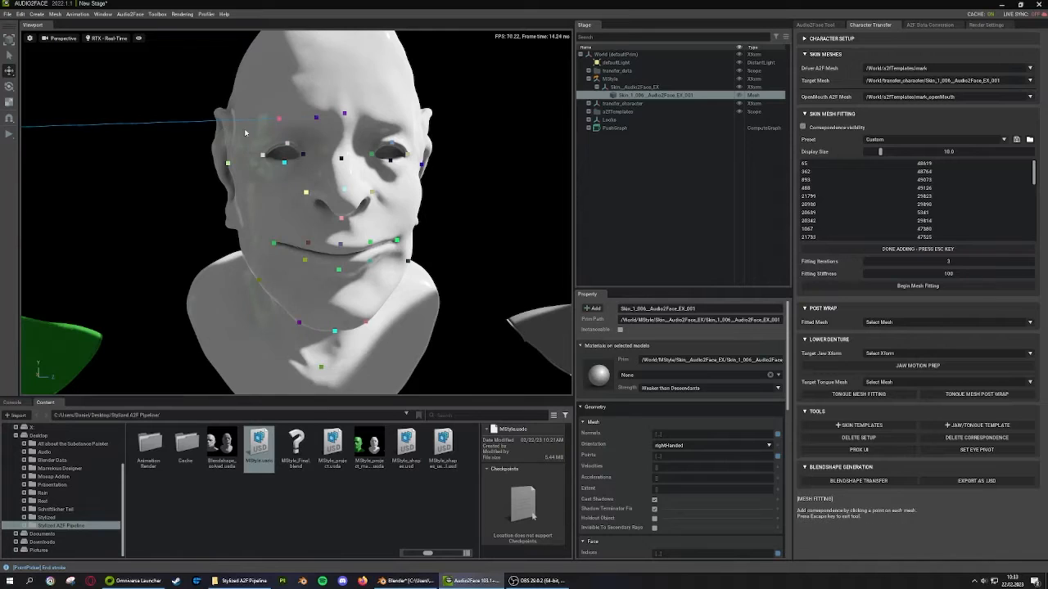
Add a correspondence at the outer end of the right eyebrow on the green template and the white head
mouse_move(279, 122)
middle_down()
mouse_move(575, 140)
mouse_move(565, 139)
middle_up()
click(329, 167)
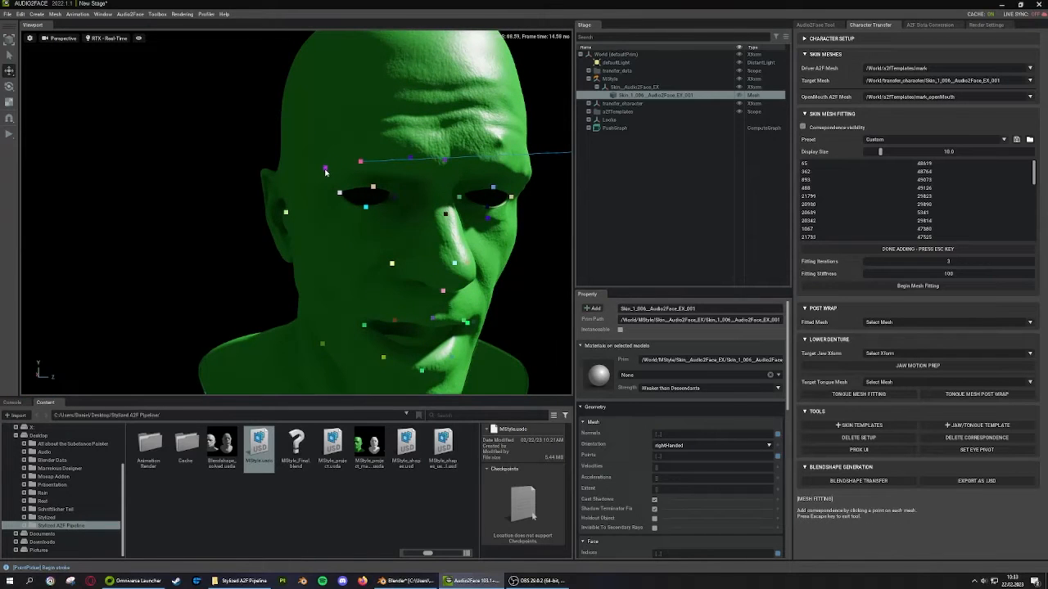
mouse_move(323, 172)
middle_down()
mouse_move(129, 196)
mouse_move(122, 209)
middle_up()
click(305, 189)
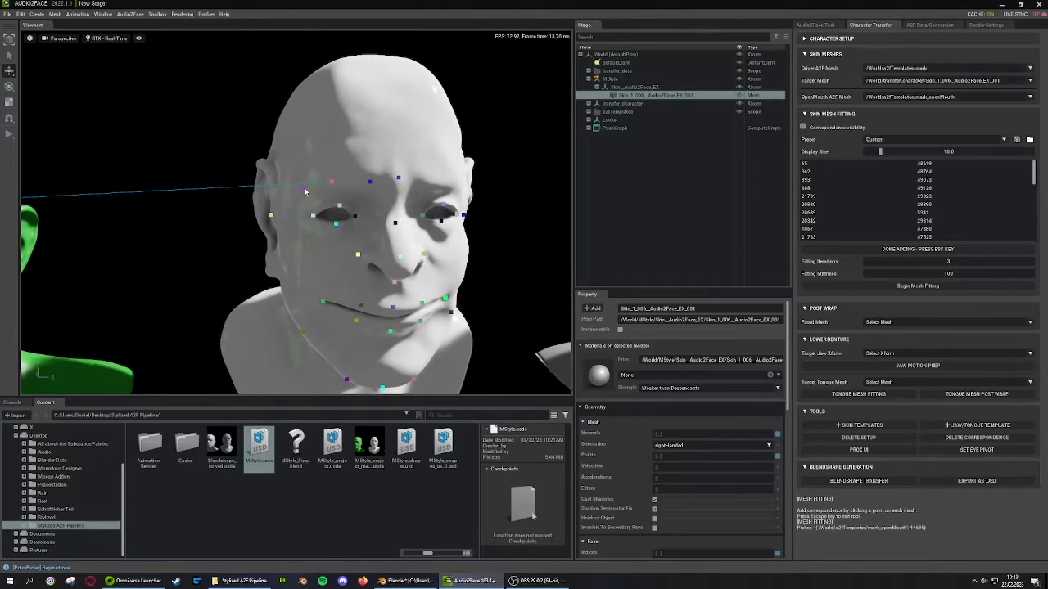
Add a correspondence at the inner end of the left eyebrow on the green template and the white head
middle_drag(203, 192, 335, 180)
click(221, 138)
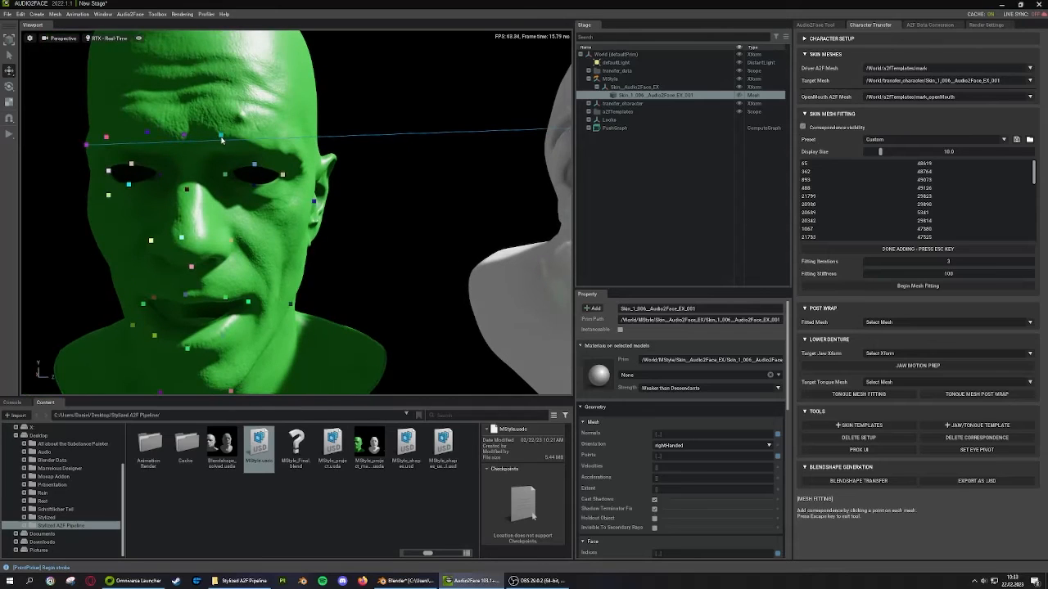
click(221, 139)
scroll(221, 140, down, 1)
middle_drag(223, 141, 90, 139)
scroll(164, 132, up, 2)
scroll(198, 136, down, 1)
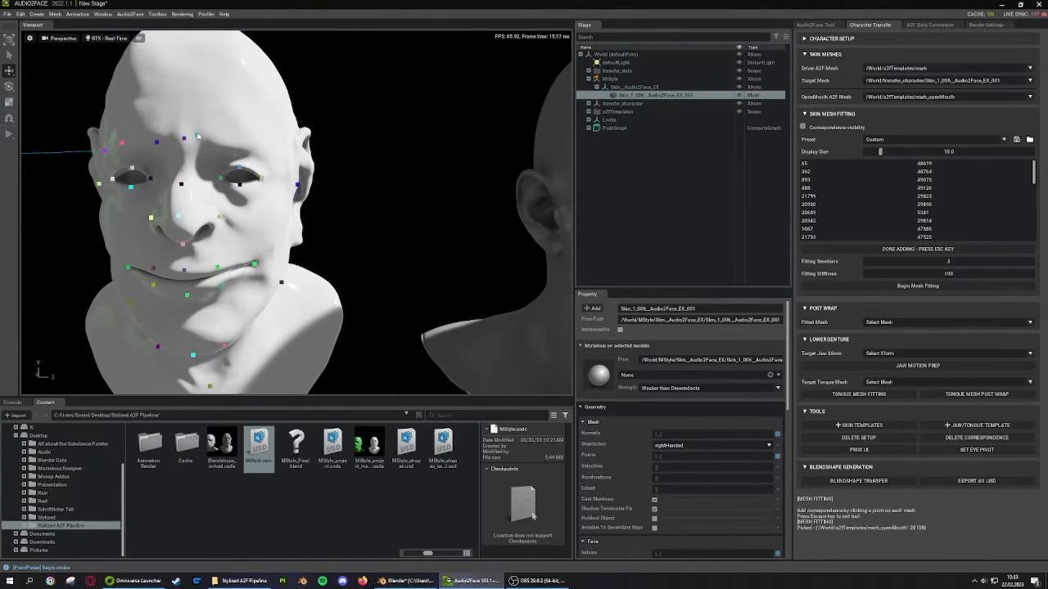
scroll(210, 147, down, 1)
Add a correspondence at the middle of the left eyebrow on the green template and the white head
middle_drag(210, 147, 334, 159)
click(233, 192)
mouse_move(264, 203)
middle_down()
mouse_move(139, 196)
mouse_move(151, 187)
middle_up()
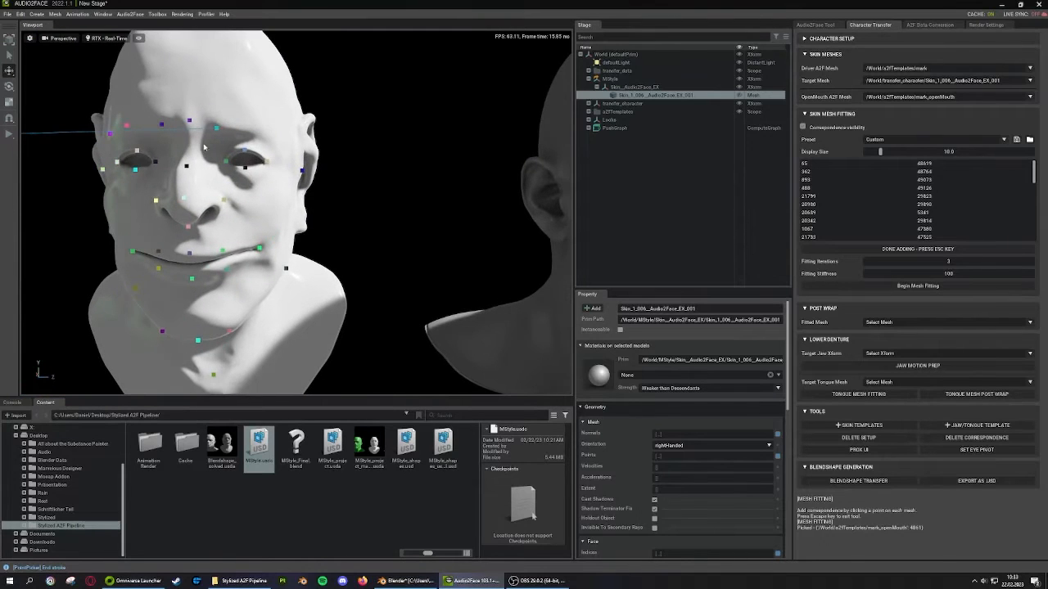
click(249, 128)
Add a correspondence at the outer end of the left eyebrow on the green template and the white head
middle_drag(253, 133, 354, 140)
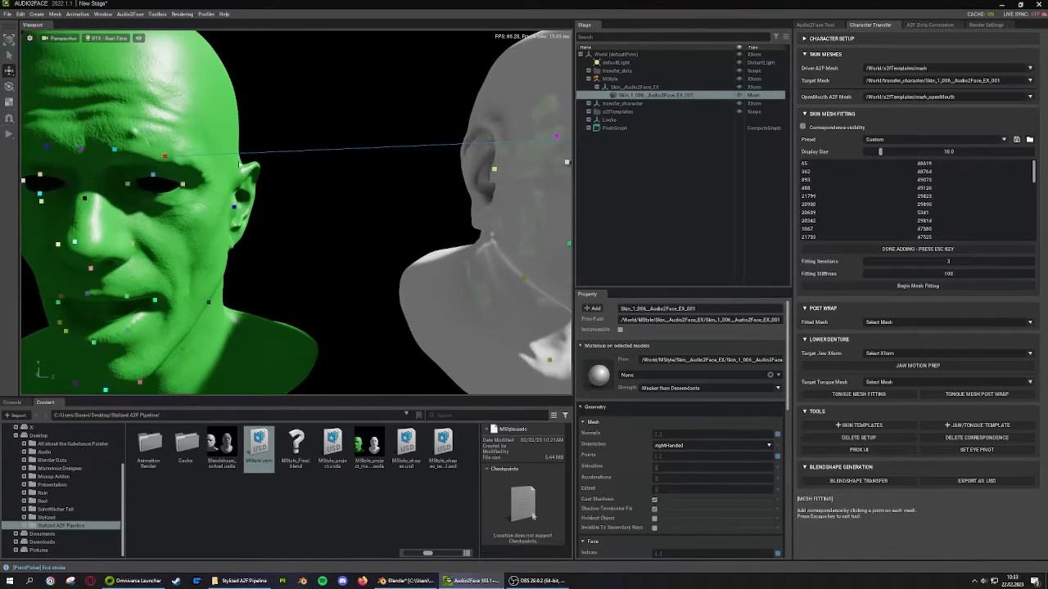
click(202, 153)
middle_drag(269, 183, 69, 187)
click(315, 122)
Run the skin mesh fitting with the placed correspondences
middle_drag(188, 135, 315, 161)
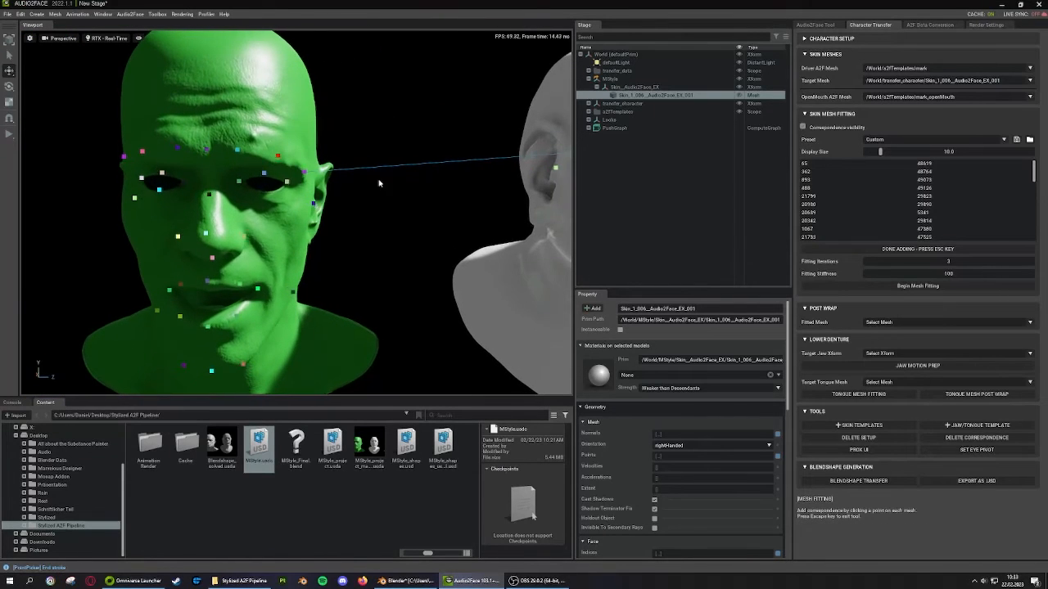
click(862, 289)
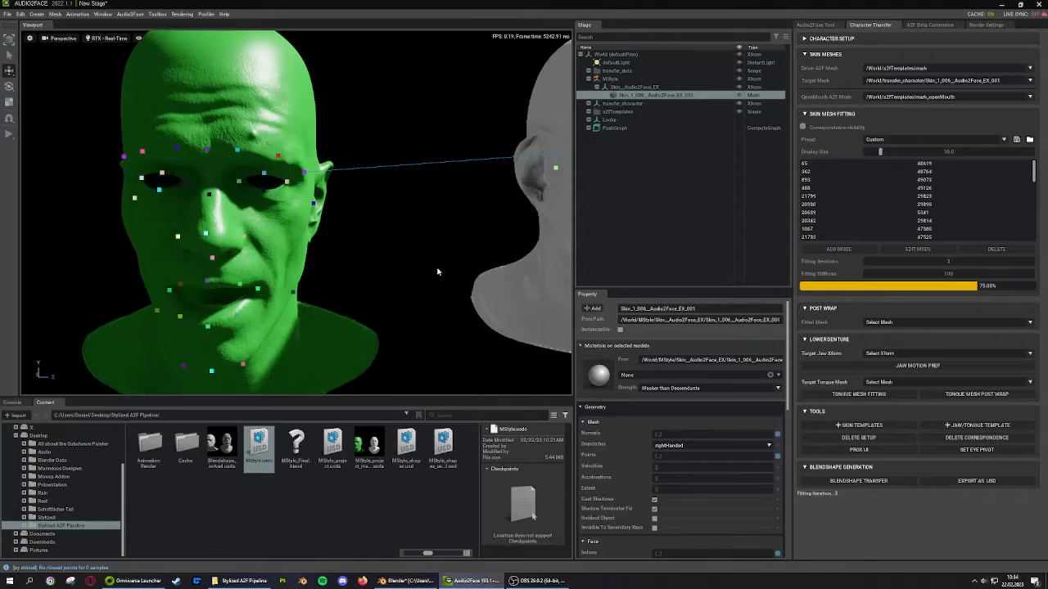
Examine the fitted white head from several angles, checking the mouth, eyes and ears against the green template
scroll(437, 272, down, 5)
middle_drag(438, 271, 331, 277)
scroll(231, 264, up, 6)
scroll(258, 267, down, 6)
alt+drag(248, 227, 274, 262)
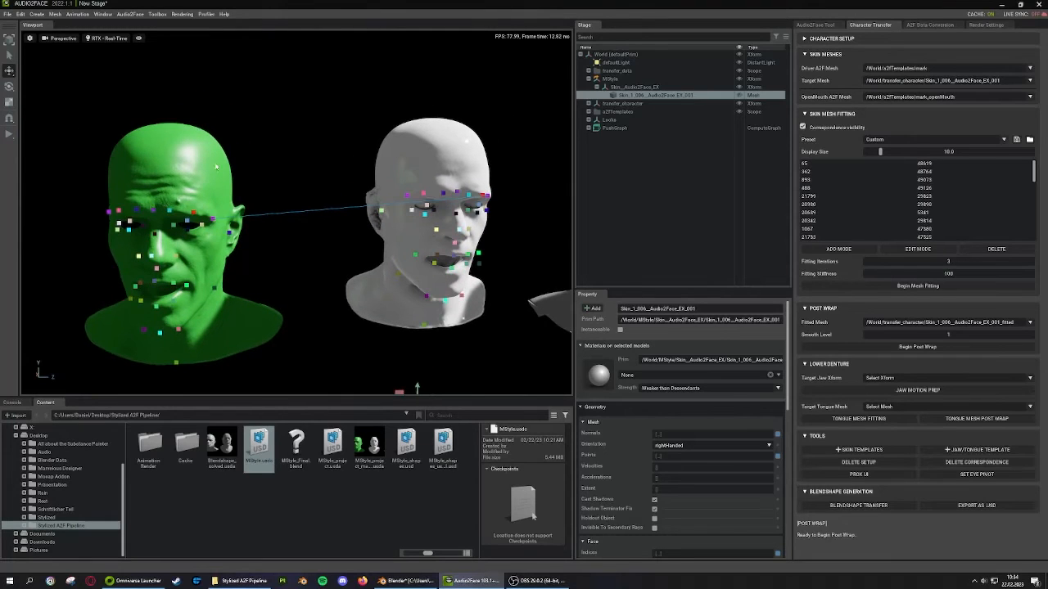
mouse_move(200, 244)
middle_down()
mouse_move(126, 234)
mouse_move(185, 233)
middle_up()
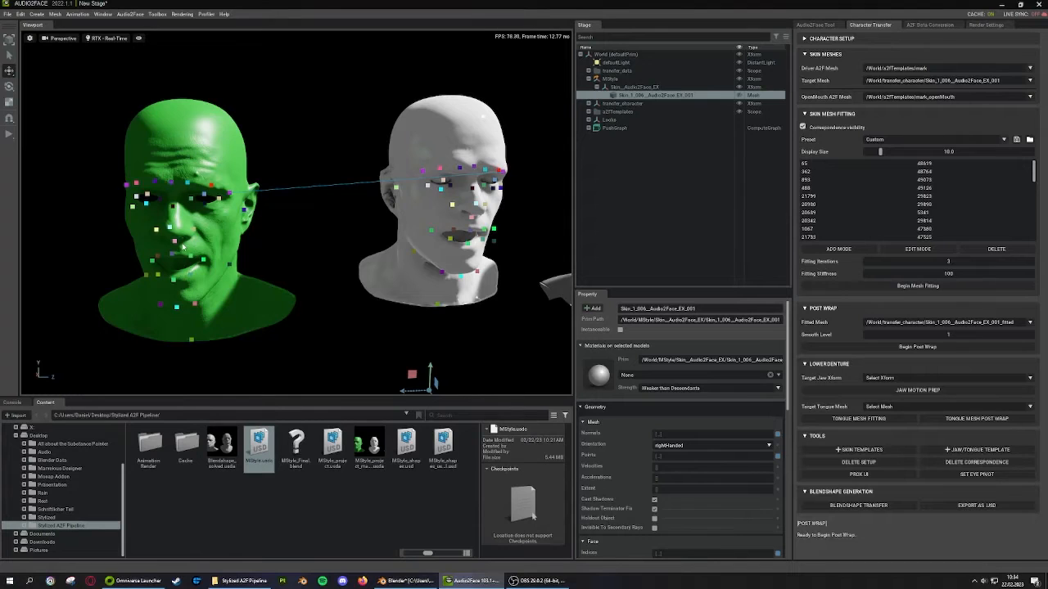
key(f)
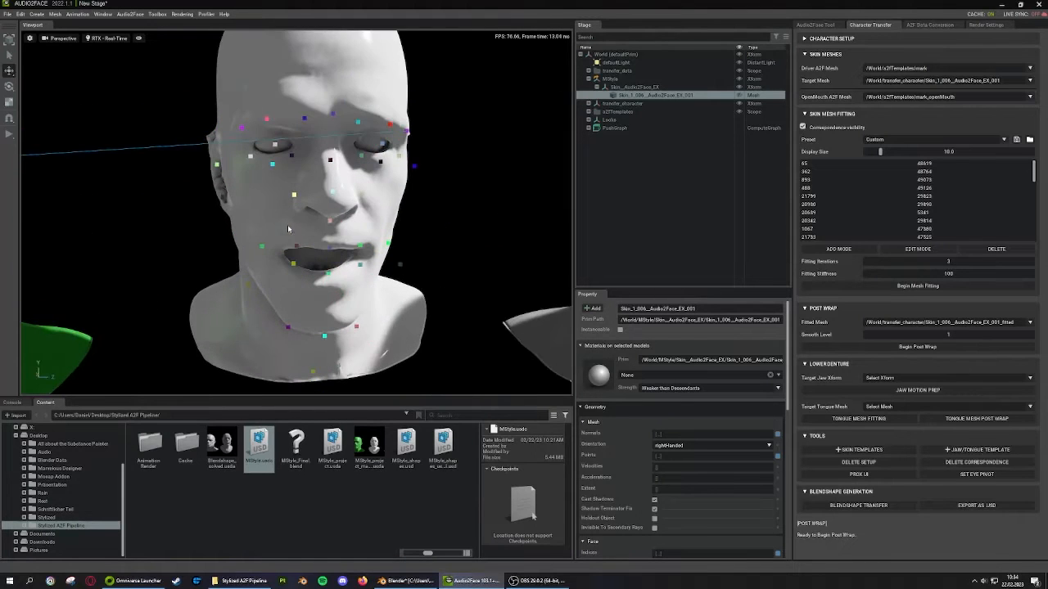
scroll(303, 226, up, 1)
middle_drag(298, 234, 314, 114)
middle_drag(272, 272, 333, 253)
alt+drag(333, 254, 393, 238)
middle_drag(369, 221, 366, 295)
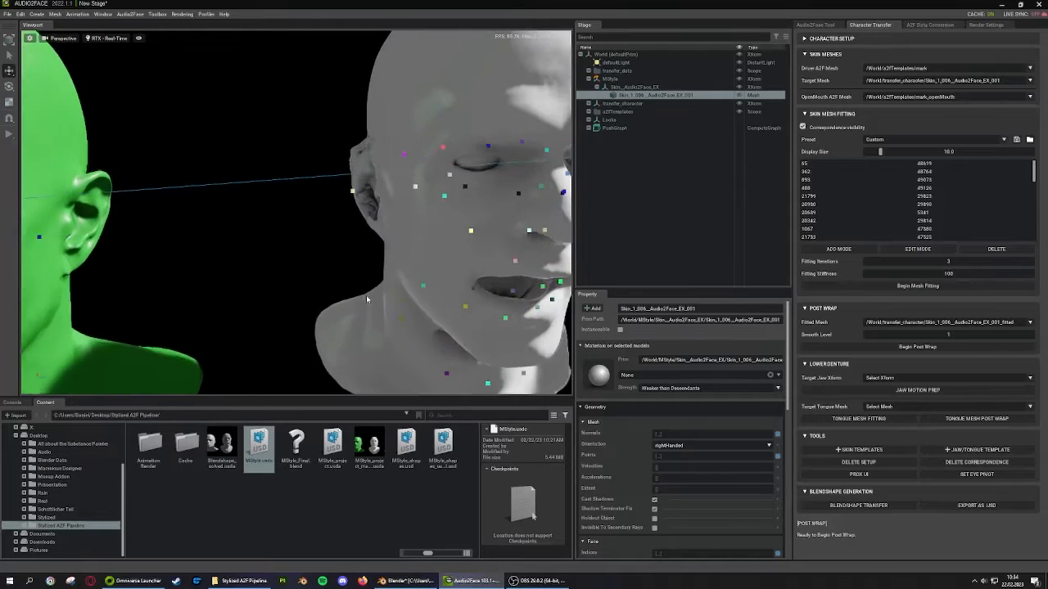
alt+drag(366, 295, 434, 271)
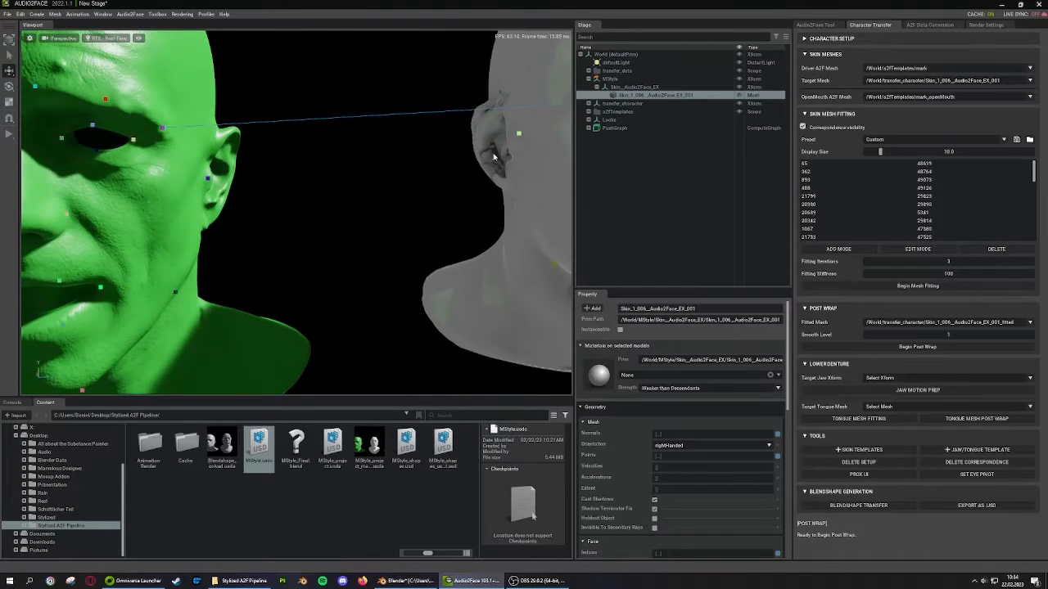
scroll(398, 241, down, 3)
middle_drag(398, 240, 338, 275)
scroll(373, 253, down, 3)
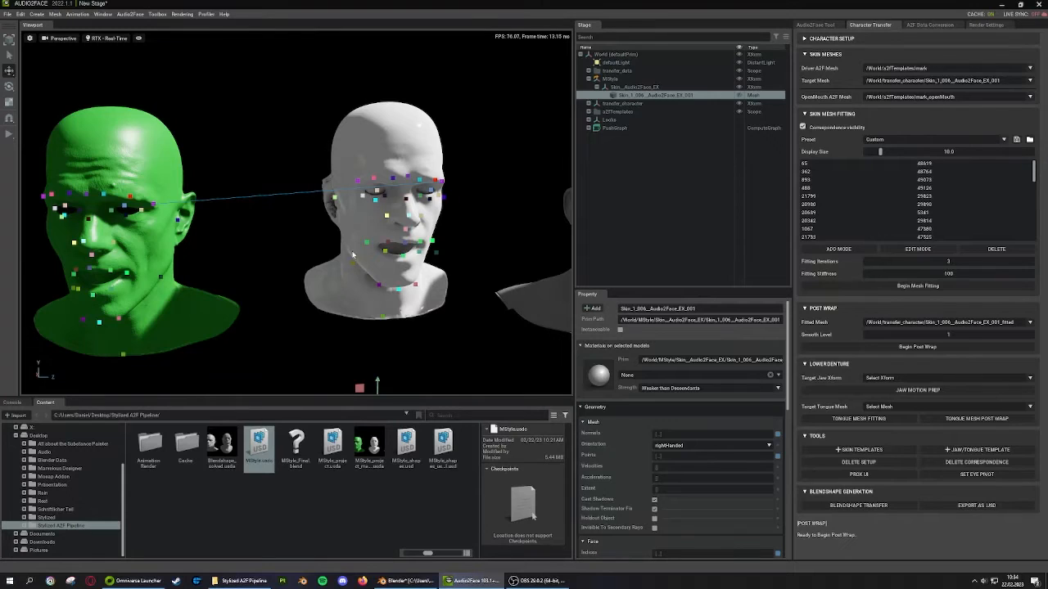
scroll(354, 255, down, 1)
scroll(356, 254, up, 2)
mouse_move(362, 255)
alt+mouse_down()
mouse_move(380, 257)
mouse_move(349, 256)
mouse_move(381, 258)
mouse_move(371, 259)
alt+mouse_up()
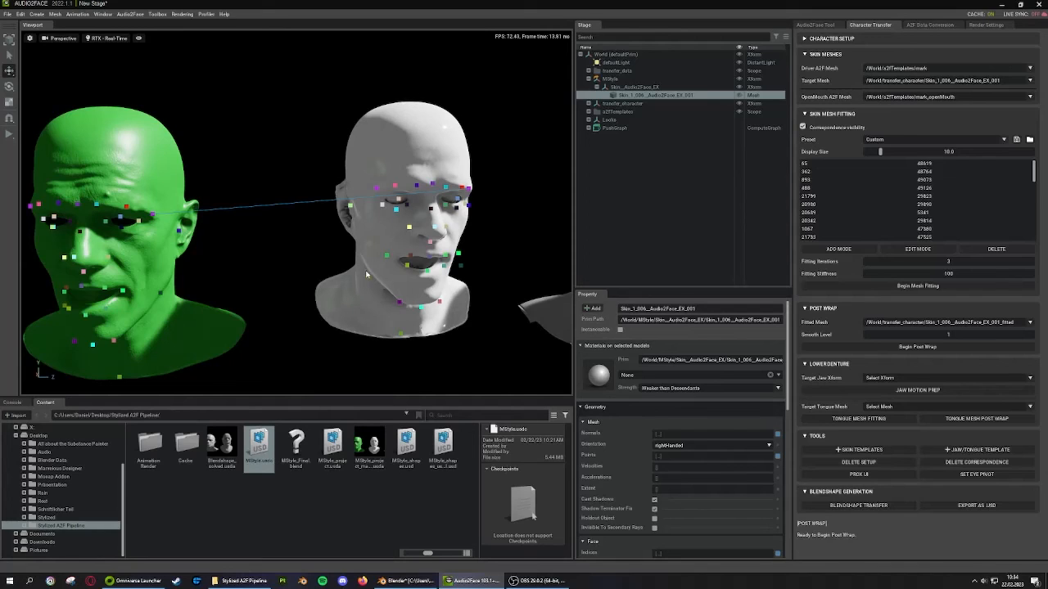
click(7, 14)
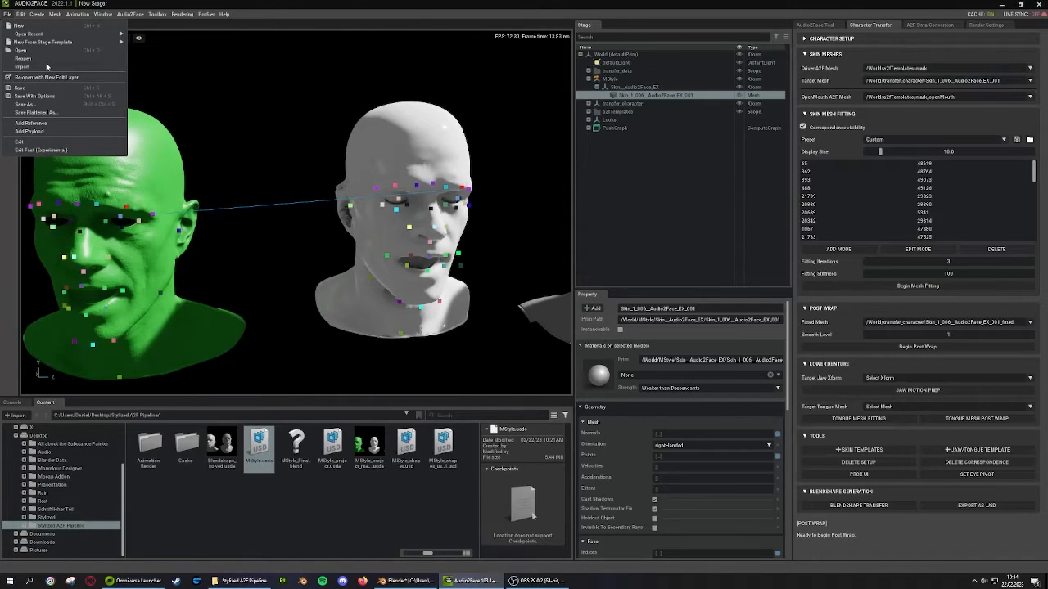
click(34, 89)
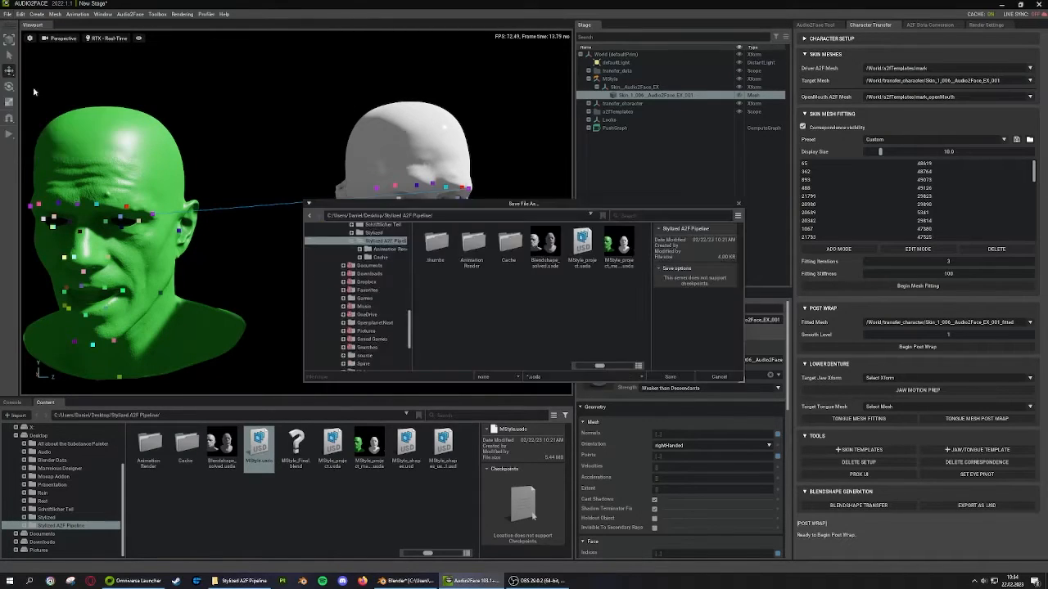
click(742, 203)
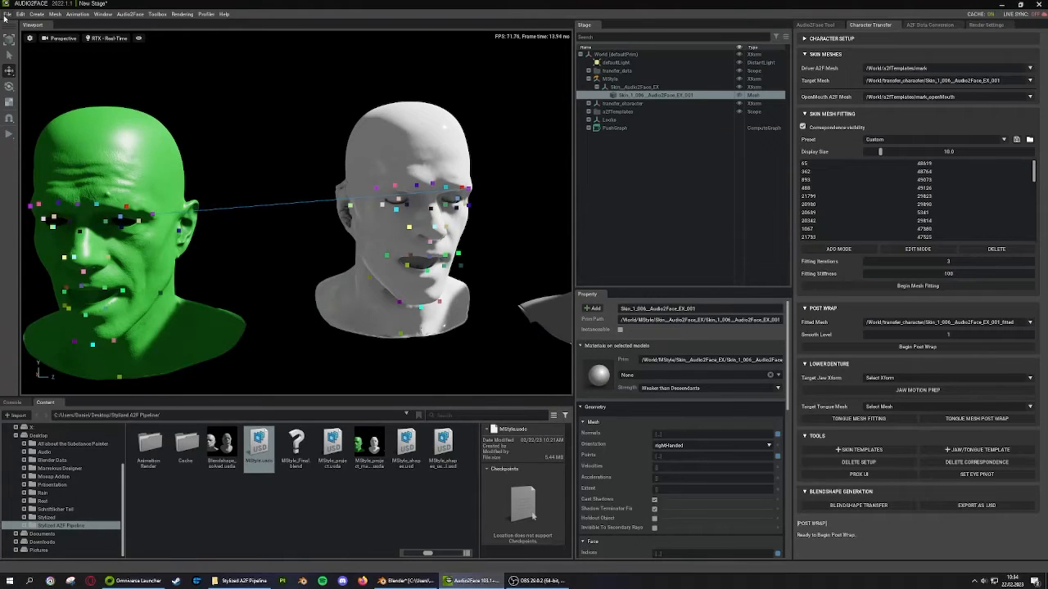
Save the stage as MStyle_project_matched_01.usda in the Stylized A2F Pipeline folder, using the existing file's name
click(7, 14)
click(56, 107)
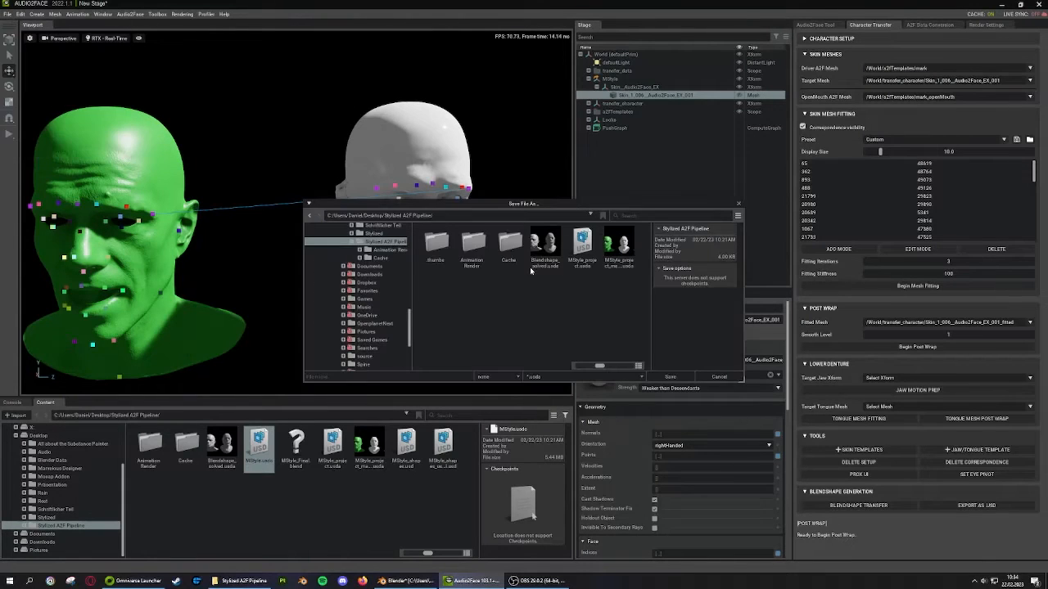
click(613, 271)
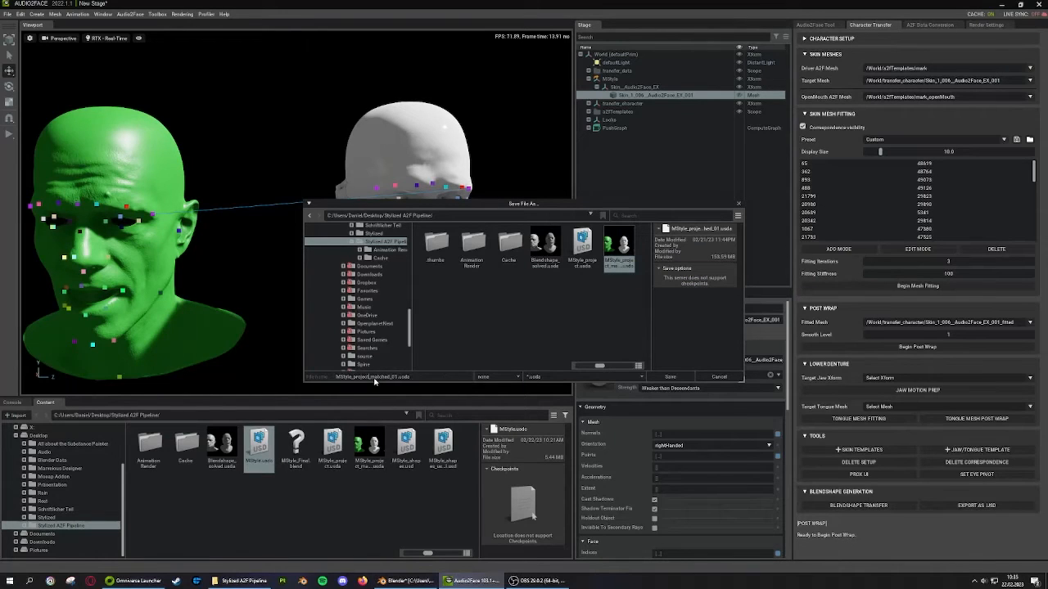
click(663, 377)
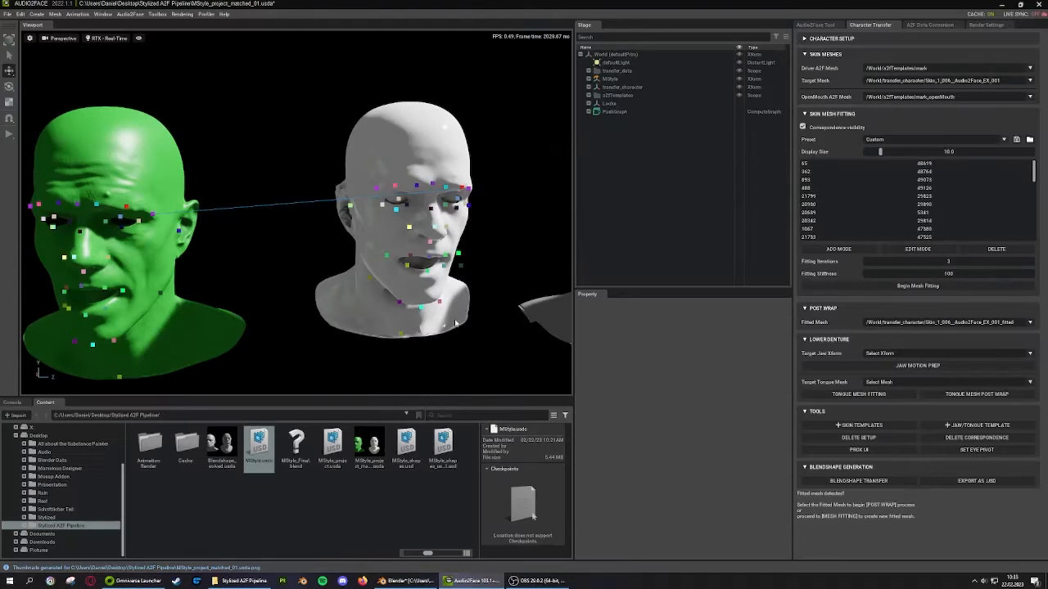
Compare the overall shape of the fitted head with the green template and the neighbouring head
scroll(336, 317, down, 3)
middle_drag(334, 316, 303, 303)
middle_drag(343, 262, 410, 281)
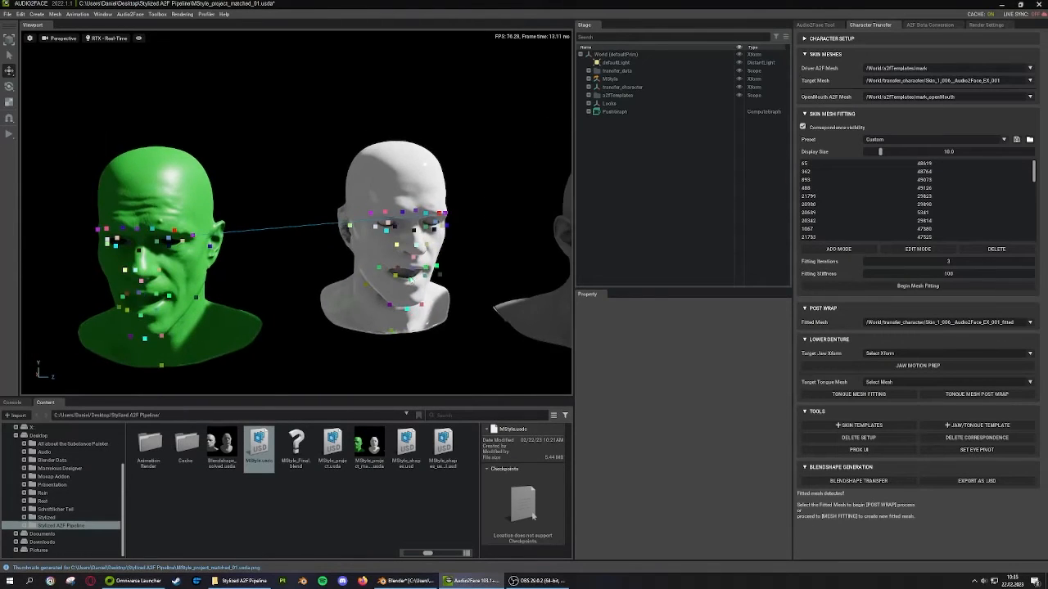
alt+drag(410, 282, 377, 282)
middle_drag(377, 281, 342, 257)
alt+drag(343, 257, 374, 257)
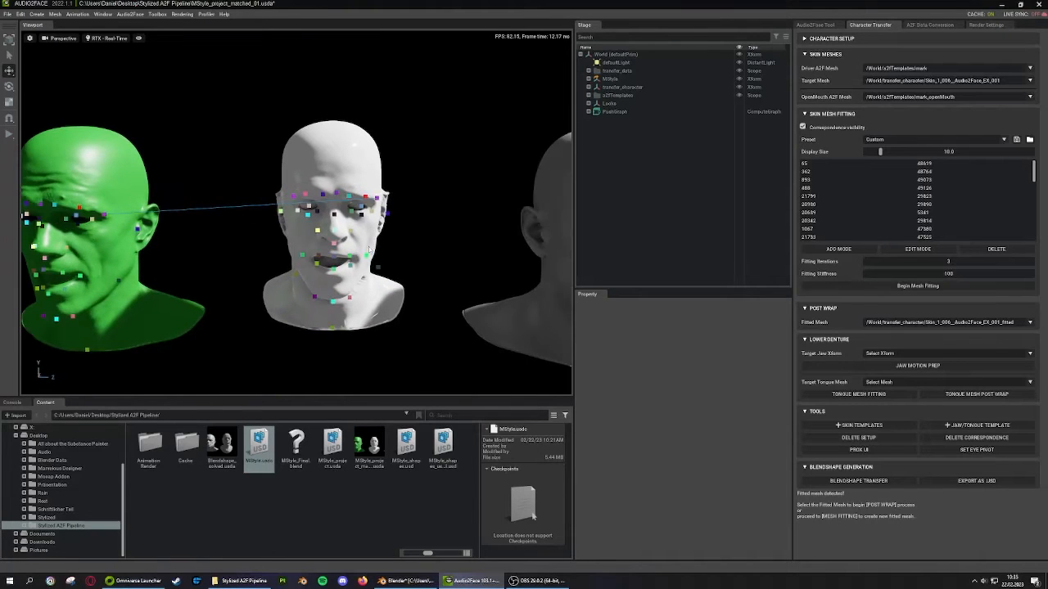
middle_drag(373, 258, 441, 260)
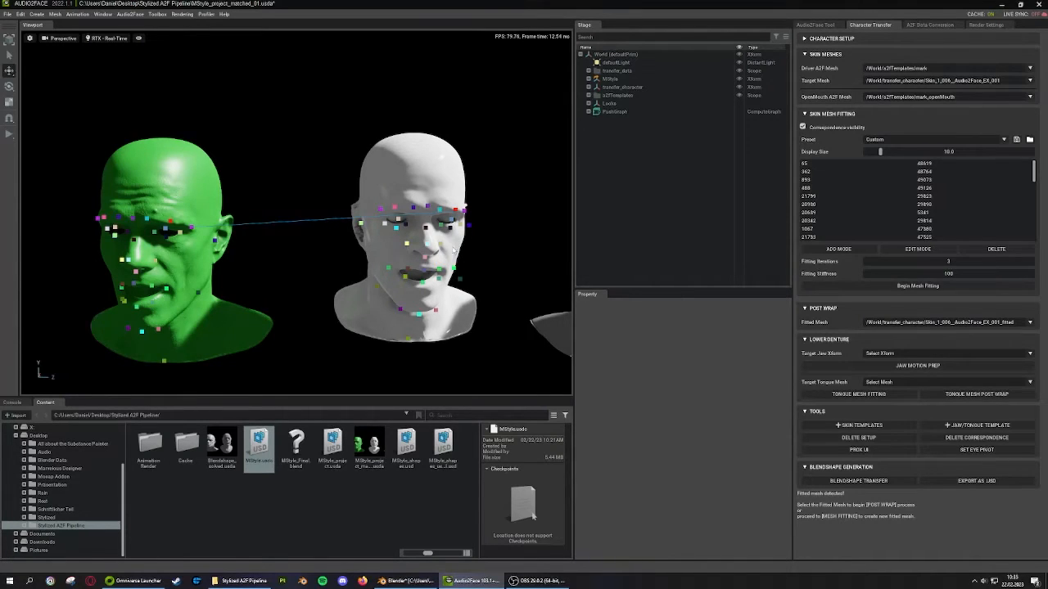
scroll(455, 256, up, 2)
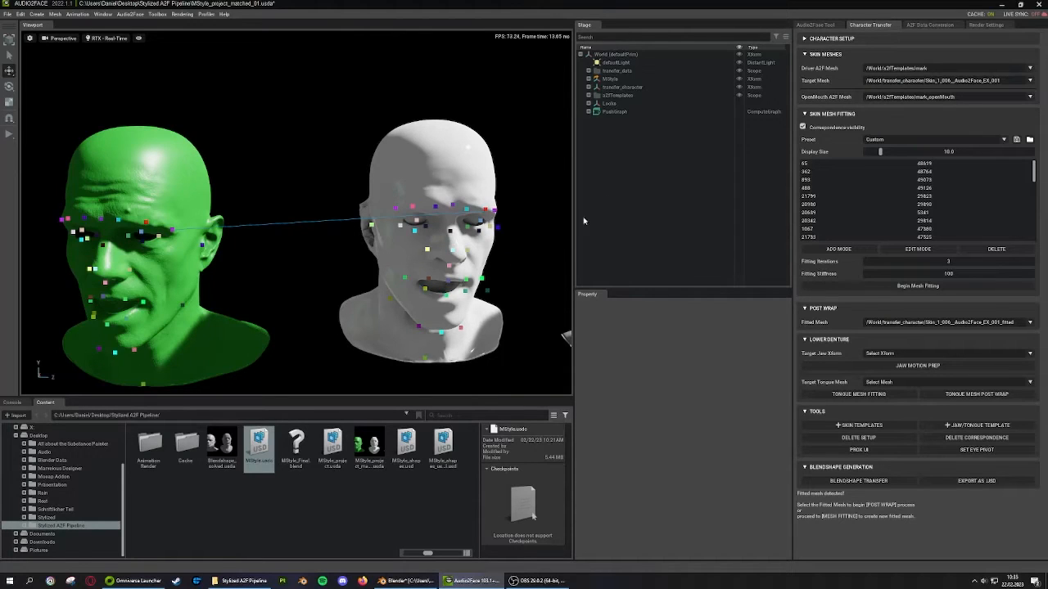
scroll(557, 137, down, 2)
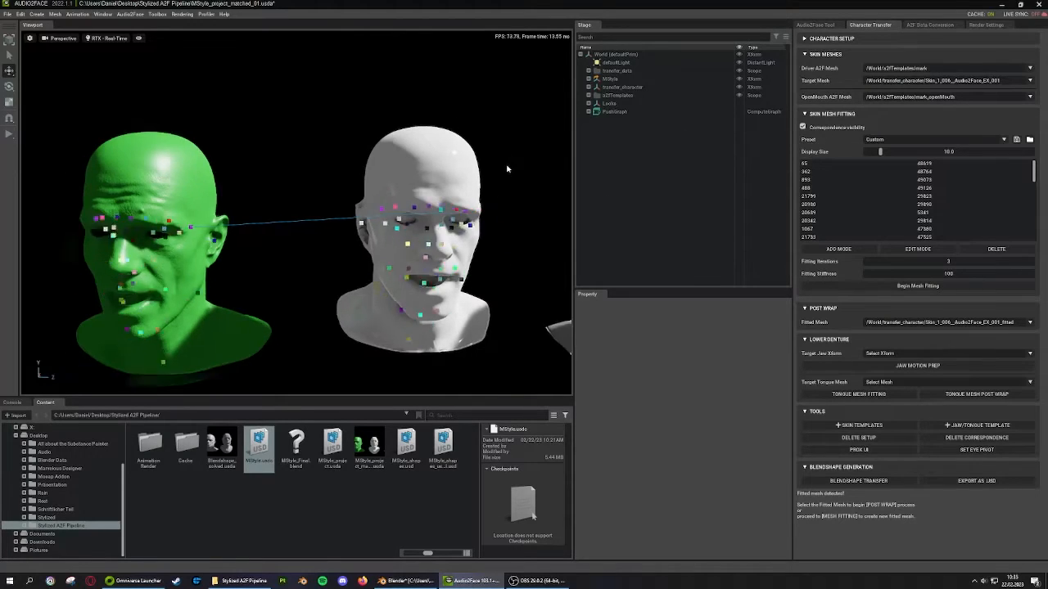
Delete the fitted mesh Skin_1_006__Audio2Face_EX_001_fitted from the transfer_character group
click(588, 87)
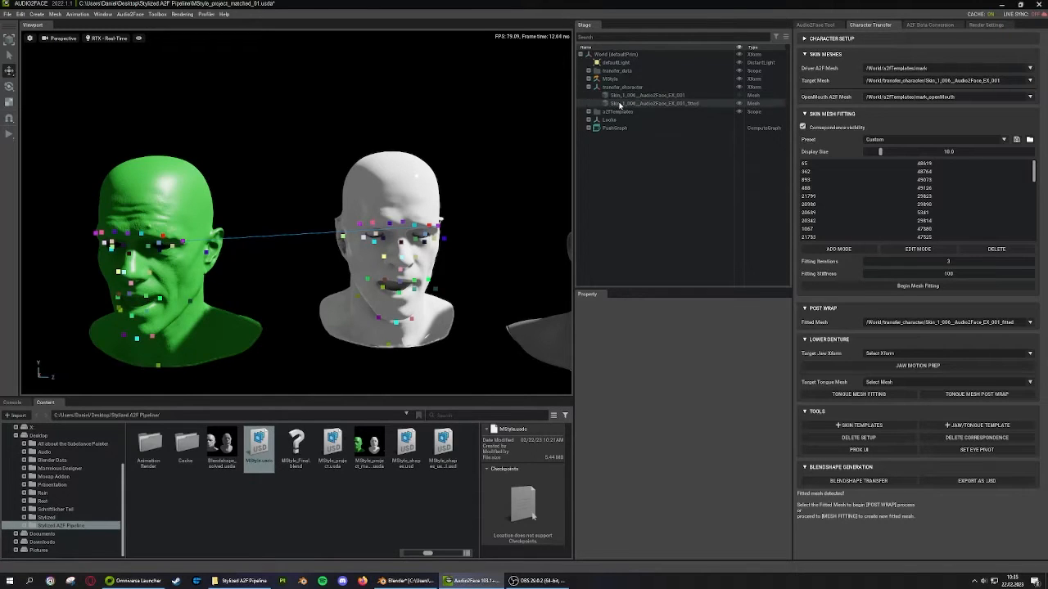
click(620, 104)
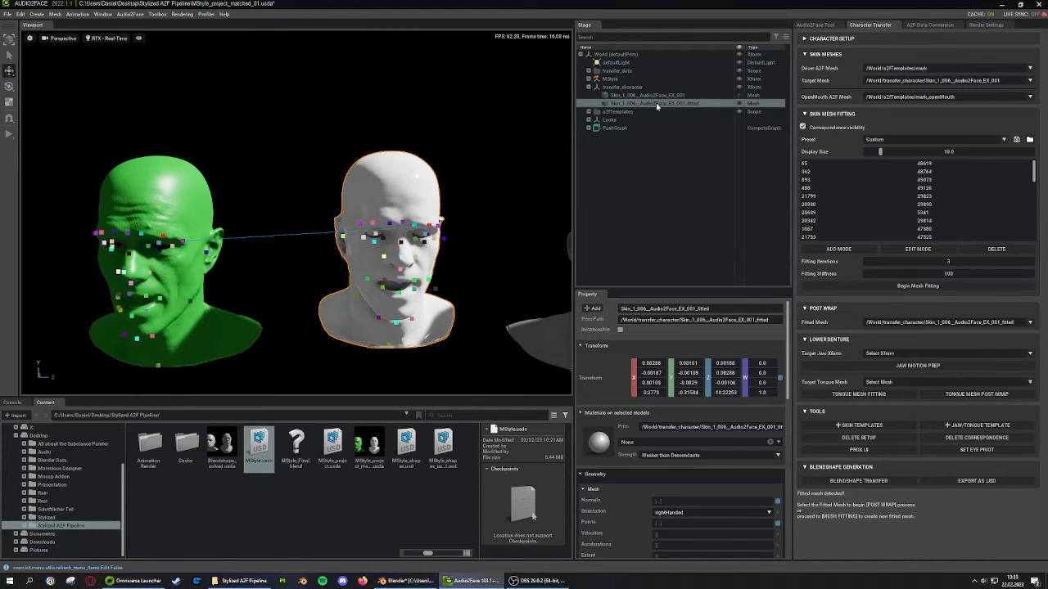
key(Delete)
Make the original head mesh Skin_1_006__Audio2Face_EX_001 under MStyle visible and check it against its correspondence points
click(635, 95)
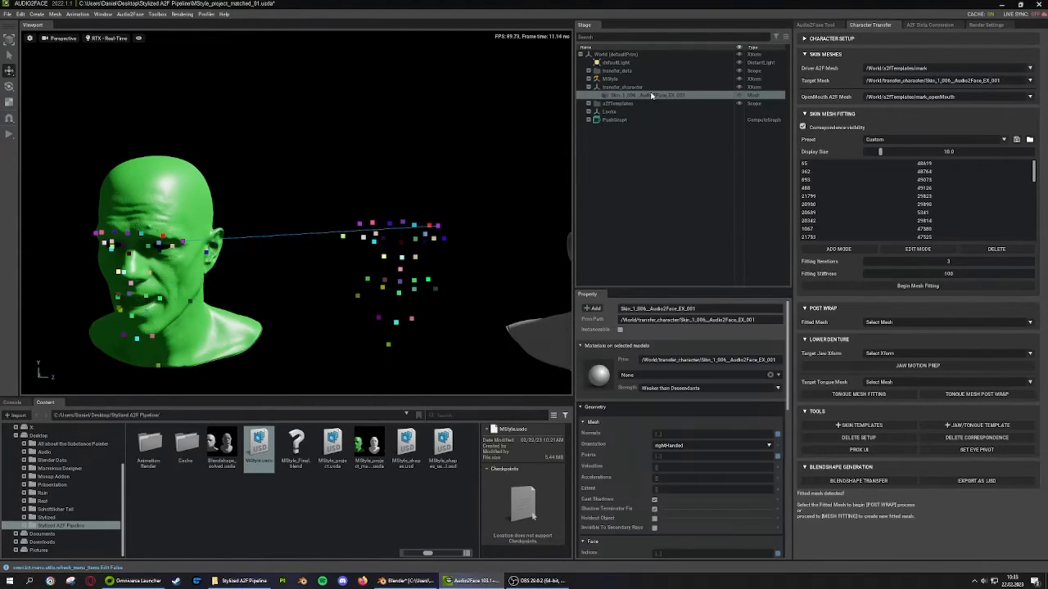
click(587, 78)
click(597, 87)
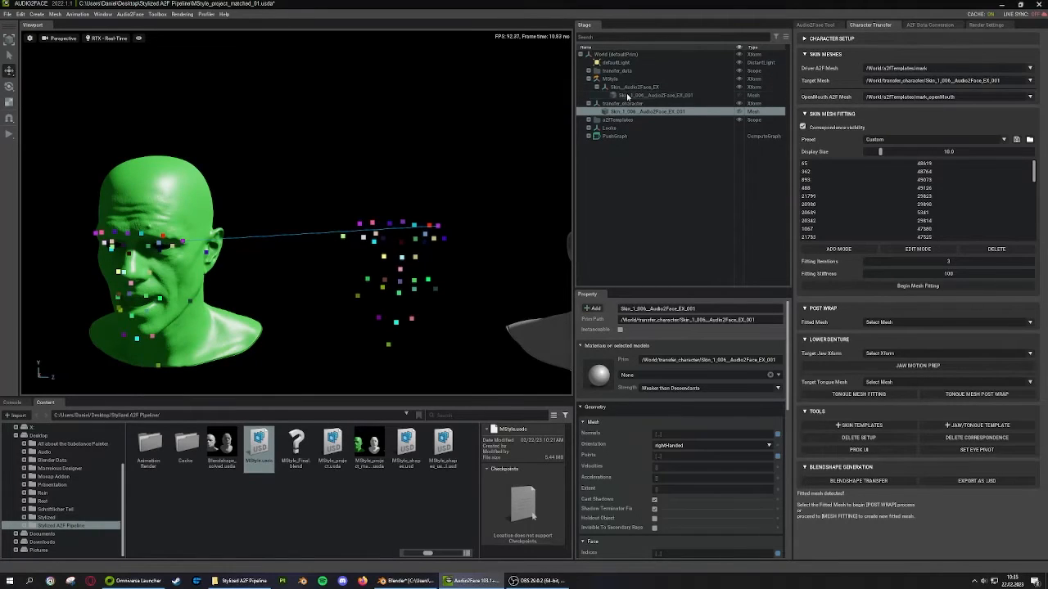
click(745, 95)
click(740, 95)
scroll(422, 229, up, 4)
middle_drag(430, 234, 460, 183)
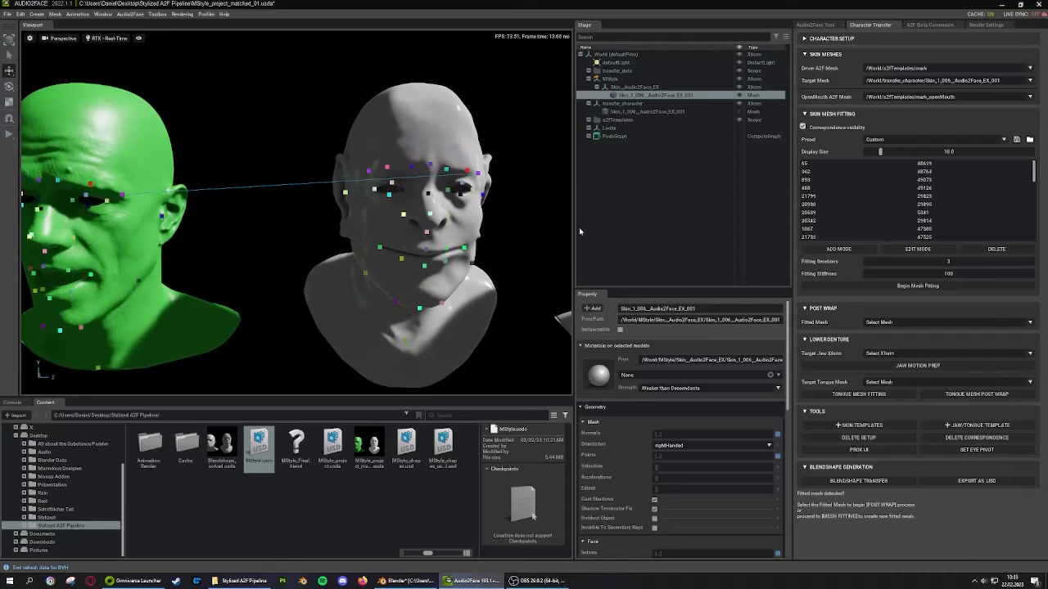
Rerun the skin mesh fitting to generate a new fitted mesh from the existing correspondences
click(918, 286)
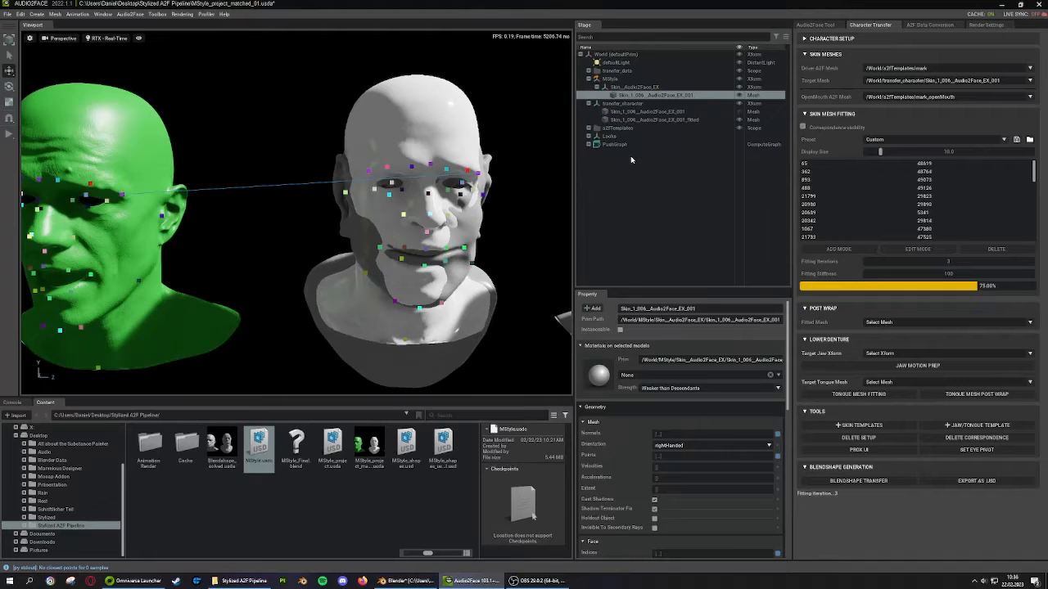
scroll(366, 210, down, 3)
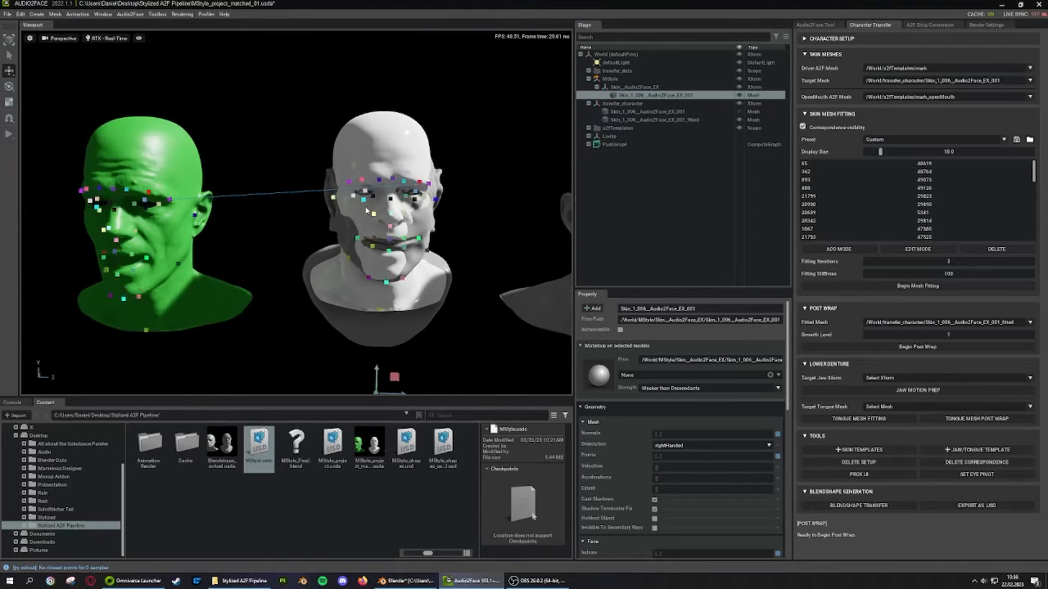
scroll(492, 180, up, 2)
Hide the original head mesh under MStyle and select the new fitted mesh in transfer_character
click(741, 95)
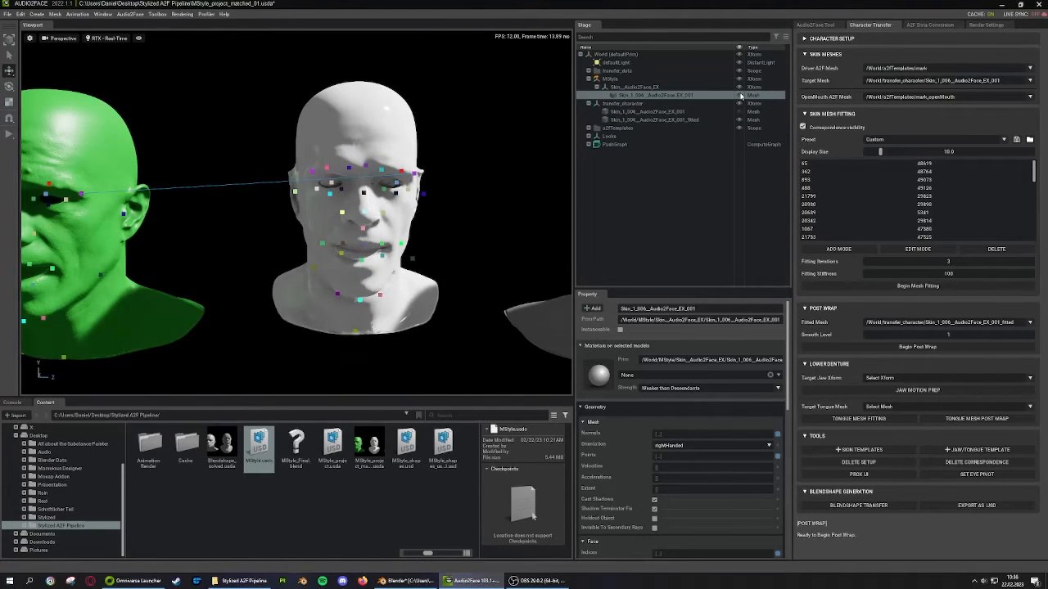
click(653, 120)
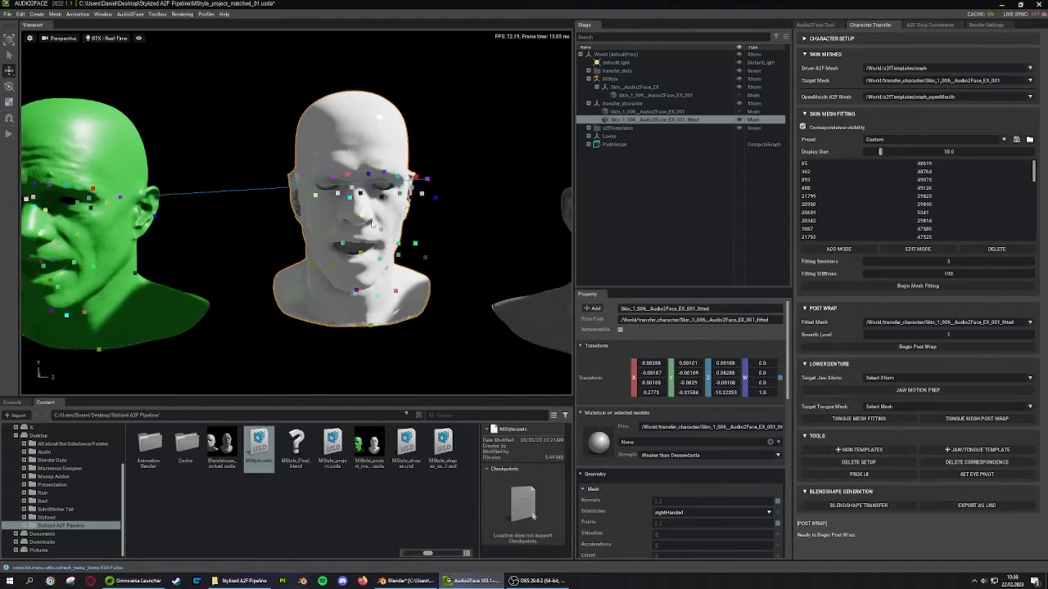
Start the post wrap using Skin_1_006__Audio2Face_EX_001_fitted as the fitted mesh
alt+drag(371, 224, 417, 238)
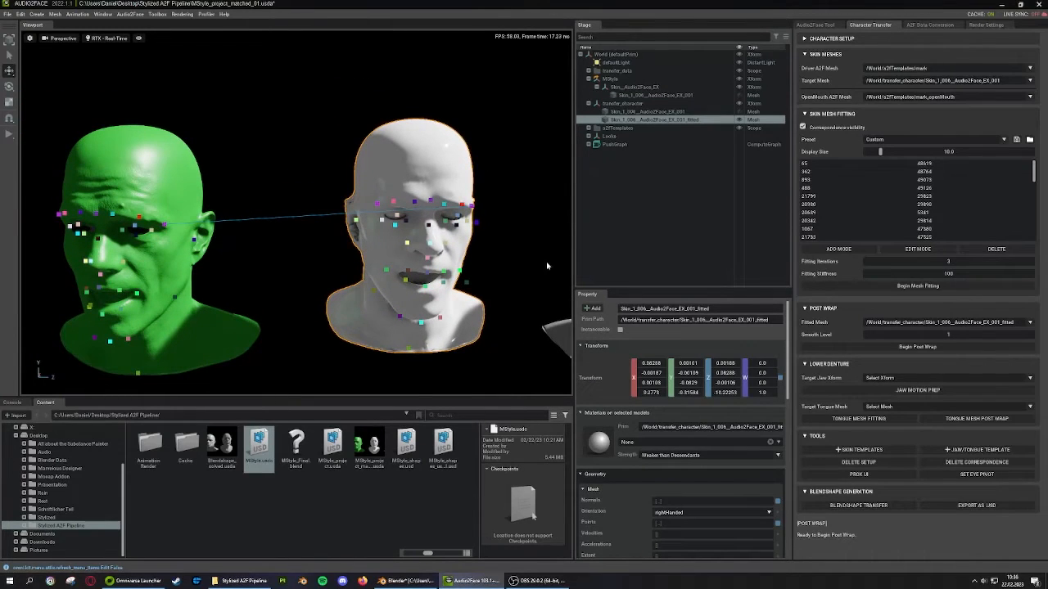
click(844, 347)
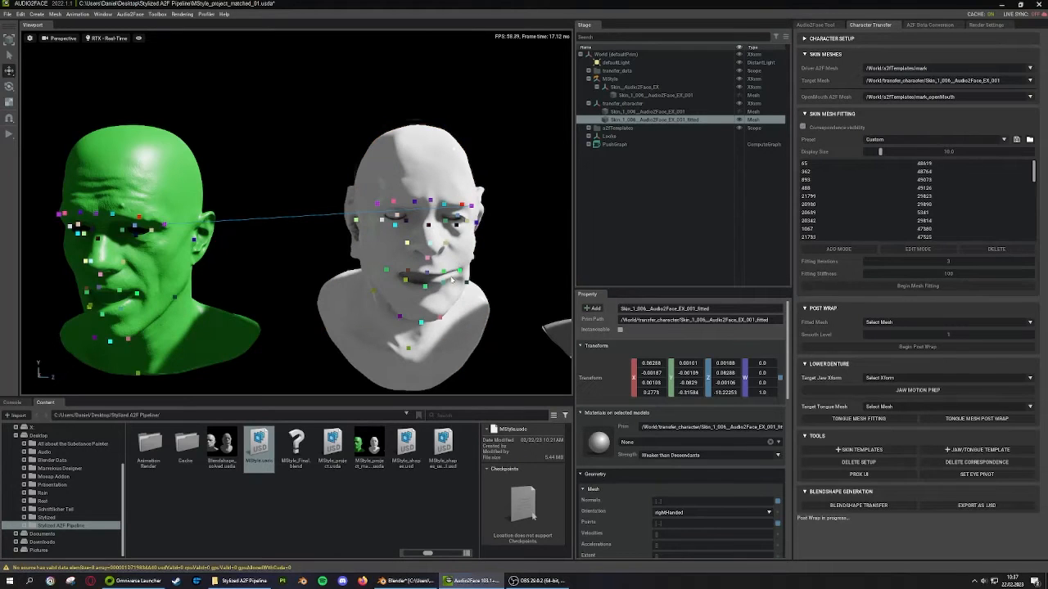
Examine the post-wrapped head mesh Skin_1_006__Audio2Face_EX_001_result and its deltaBlend_space child against the correspondence points
scroll(383, 278, up, 3)
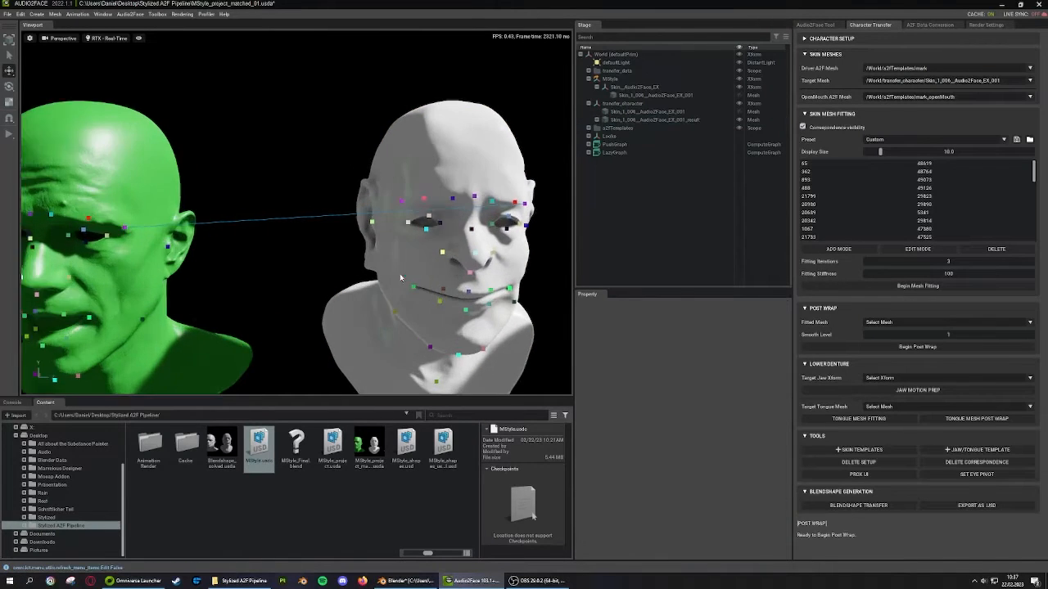
middle_drag(401, 277, 321, 245)
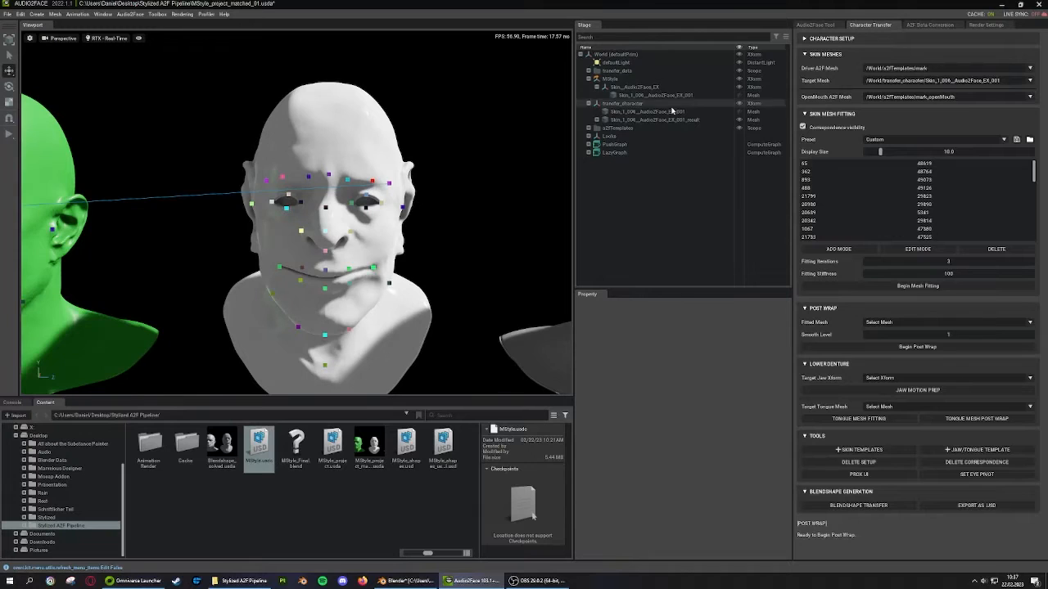
click(652, 121)
click(596, 119)
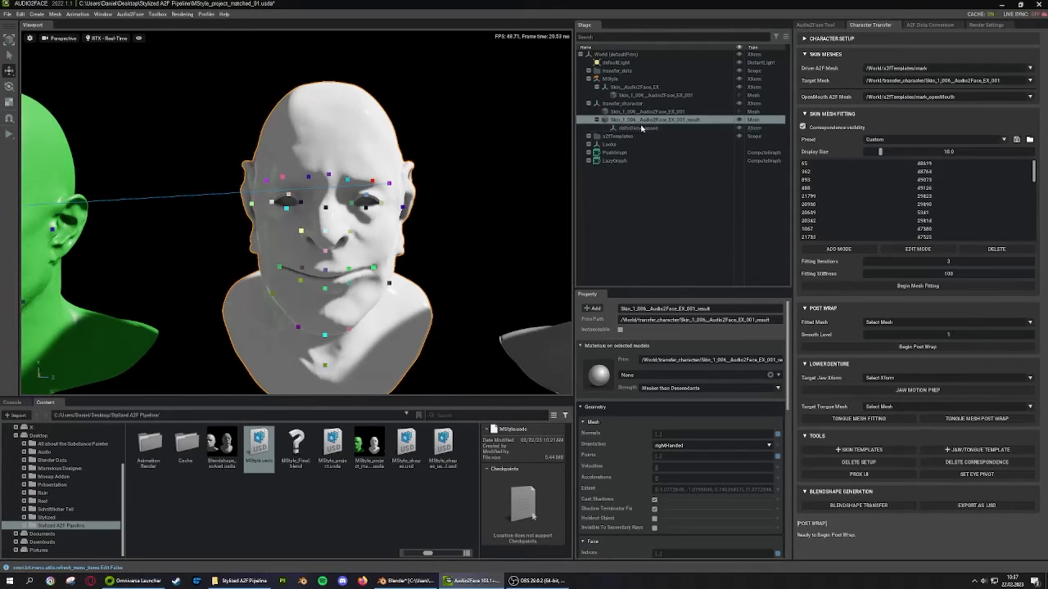
click(628, 129)
click(597, 121)
scroll(218, 244, down, 3)
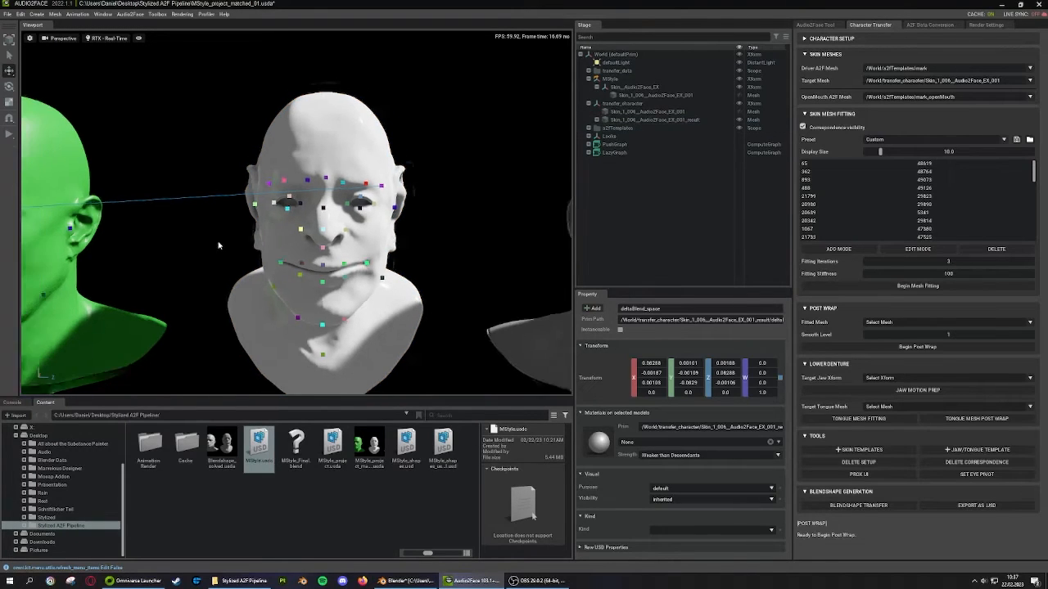
middle_drag(217, 244, 302, 245)
scroll(302, 245, down, 2)
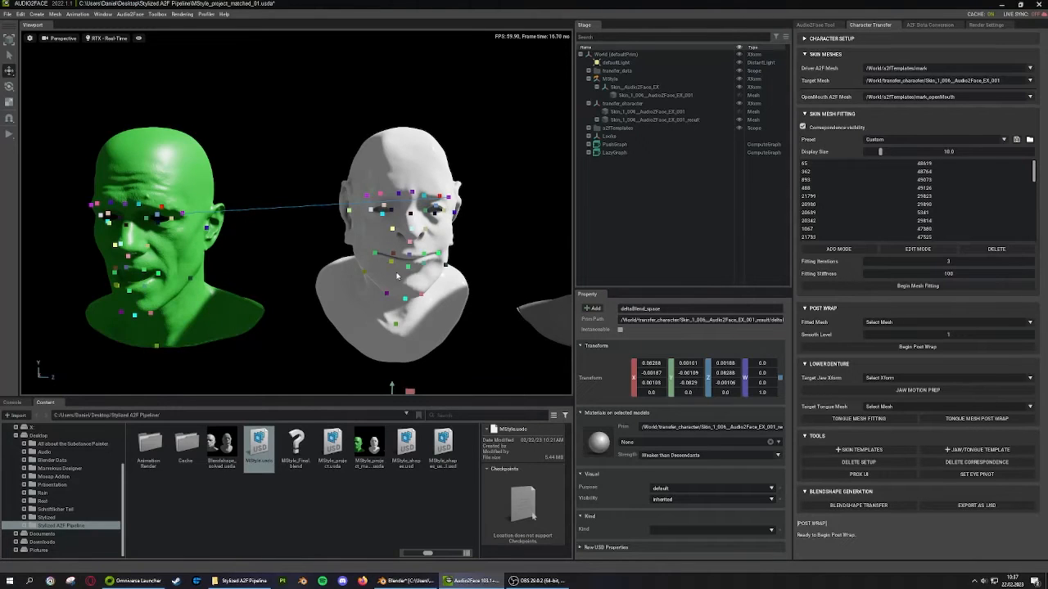
Run the blendshape transfer to generate the facial expression meshes from the post-wrapped head
scroll(374, 291, down, 1)
middle_drag(374, 291, 322, 288)
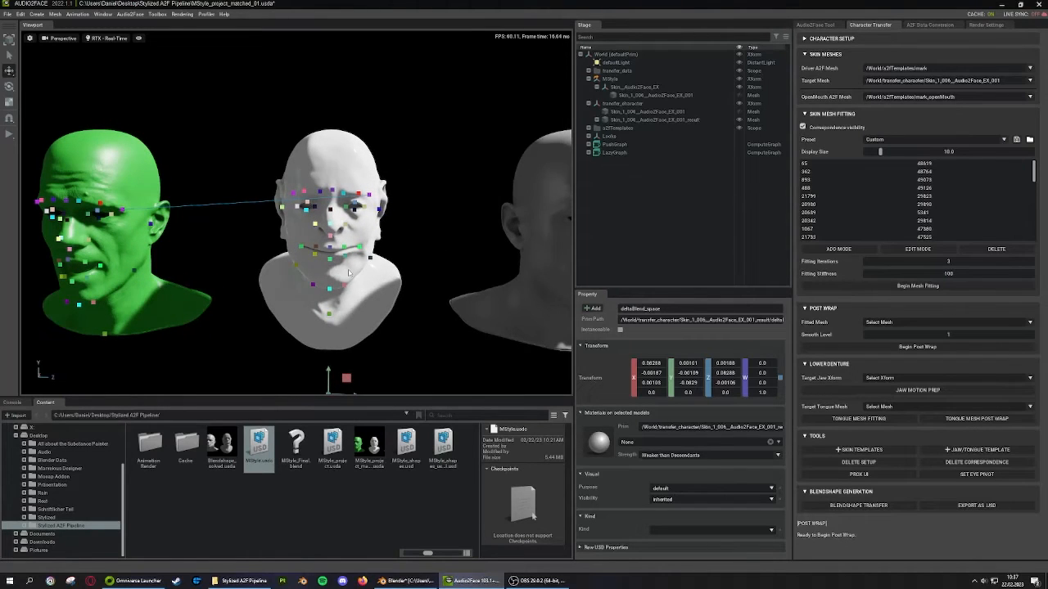
click(828, 506)
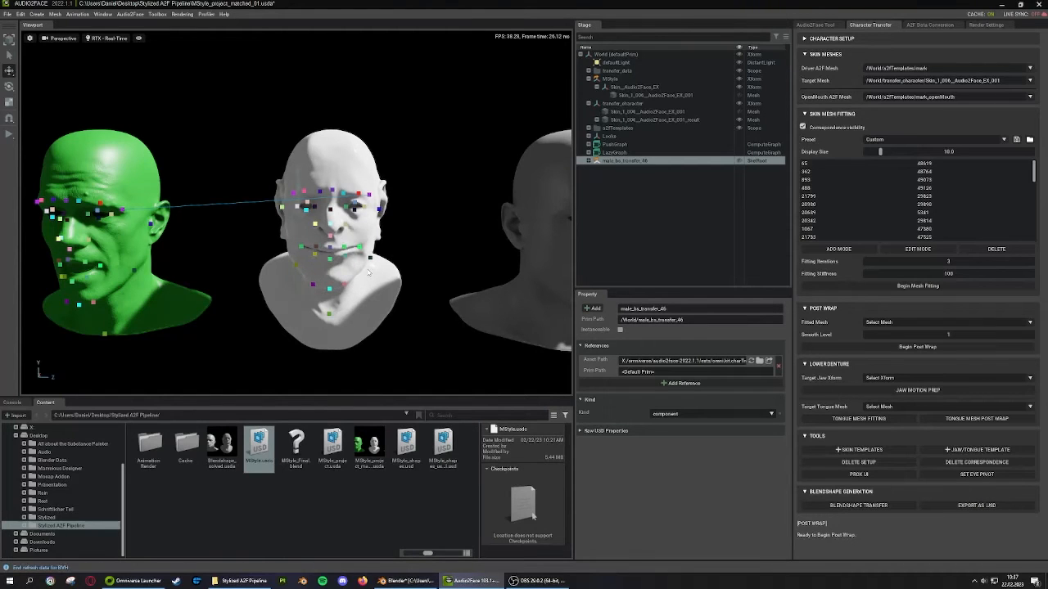
scroll(369, 272, down, 5)
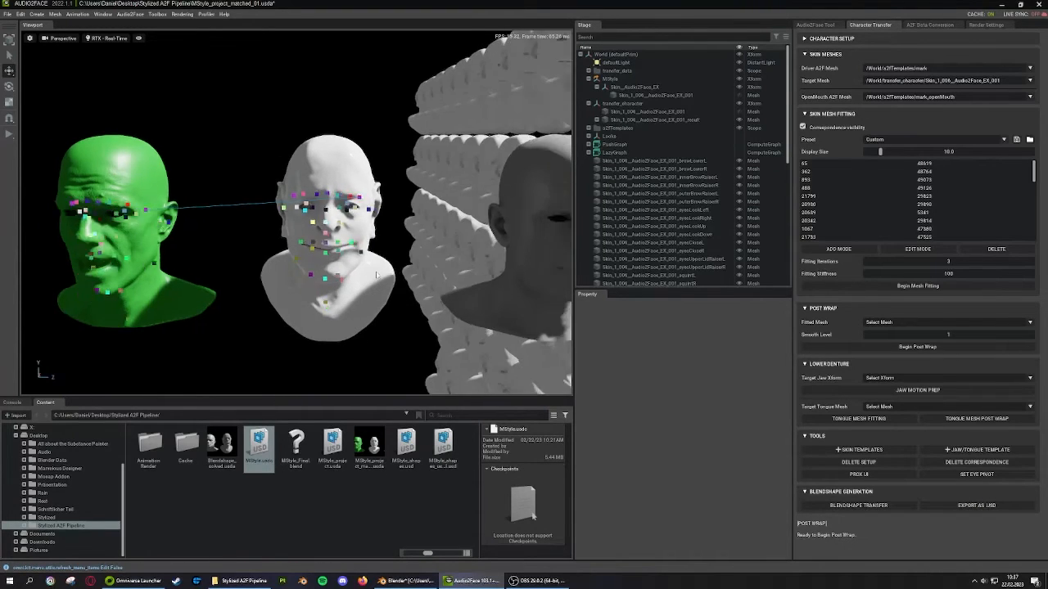
Examine the rows of transferred blendshape heads up close, checking their brow, eye and mouth expressions
middle_drag(369, 272, 199, 282)
middle_drag(308, 230, 248, 217)
scroll(238, 230, up, 4)
alt+drag(248, 218, 267, 192)
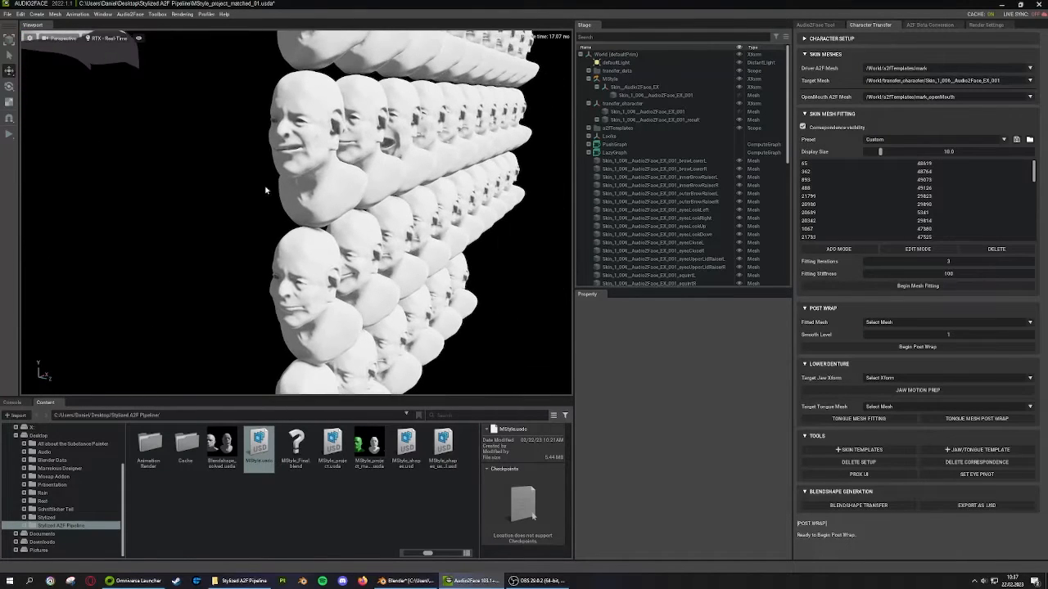
alt+drag(360, 181, 328, 207)
middle_drag(328, 207, 236, 340)
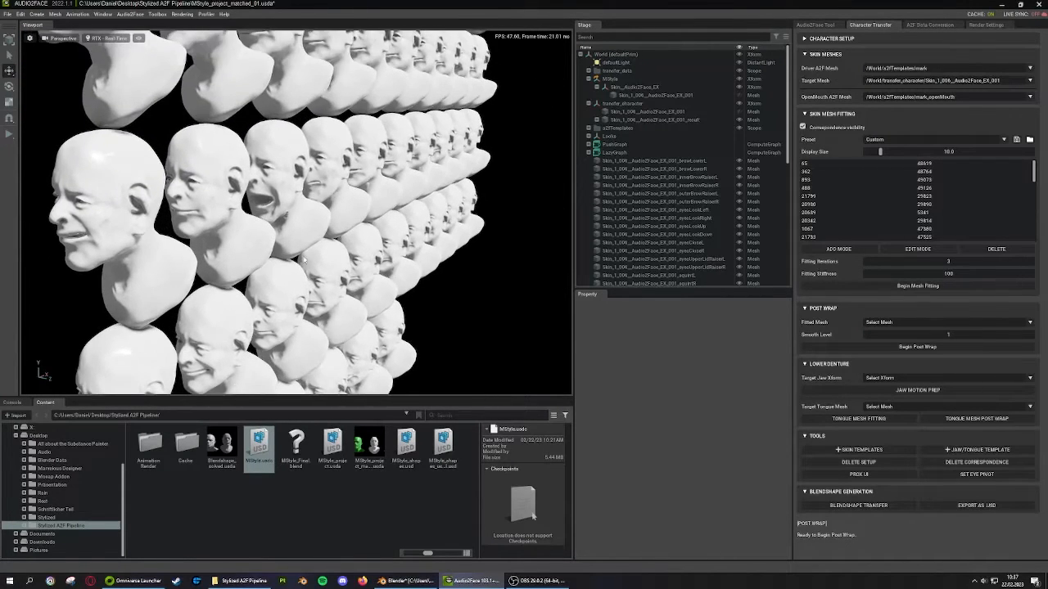
middle_drag(309, 242, 551, 244)
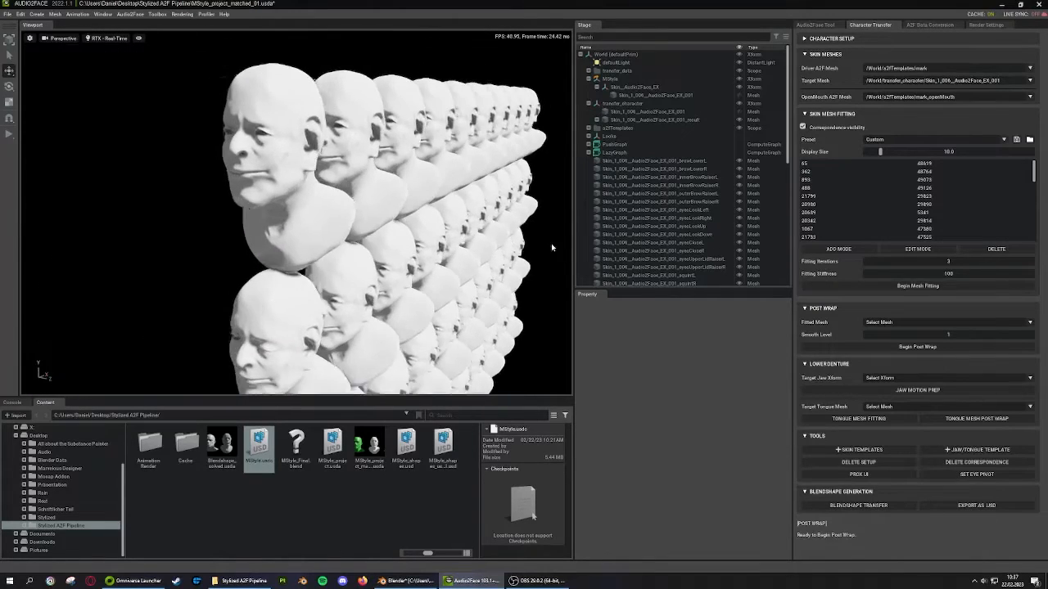
Compare the transferred blendshape heads with the green driver head, the post-wrapped head and the grey template head
alt+drag(551, 245, 269, 298)
middle_drag(269, 297, 368, 266)
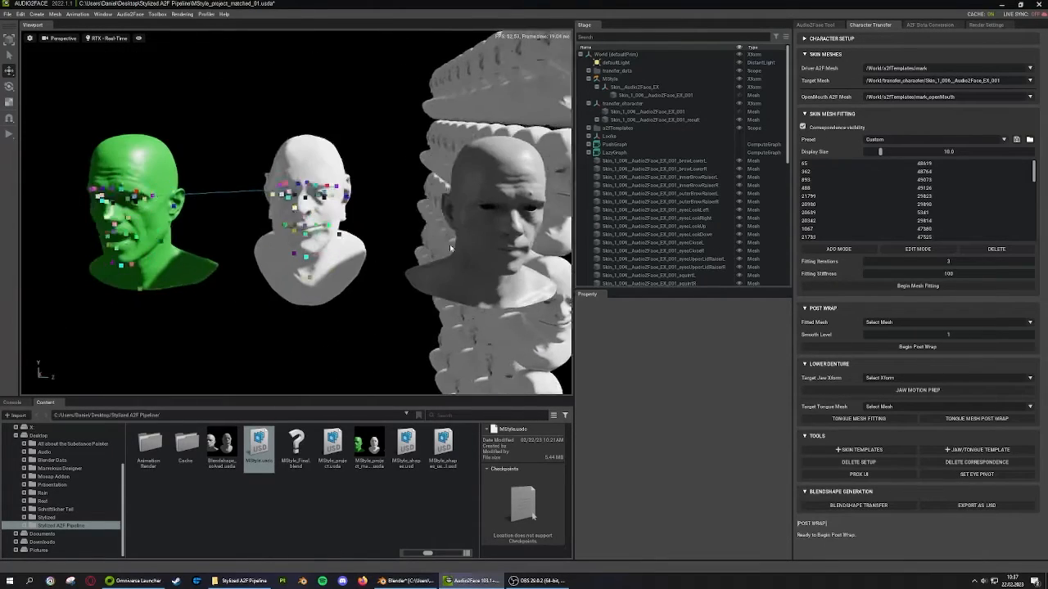
alt+drag(368, 267, 344, 264)
alt+right_drag(251, 267, 336, 263)
alt+drag(337, 263, 267, 262)
middle_drag(266, 262, 438, 287)
alt+drag(438, 287, 401, 257)
middle_drag(401, 256, 216, 265)
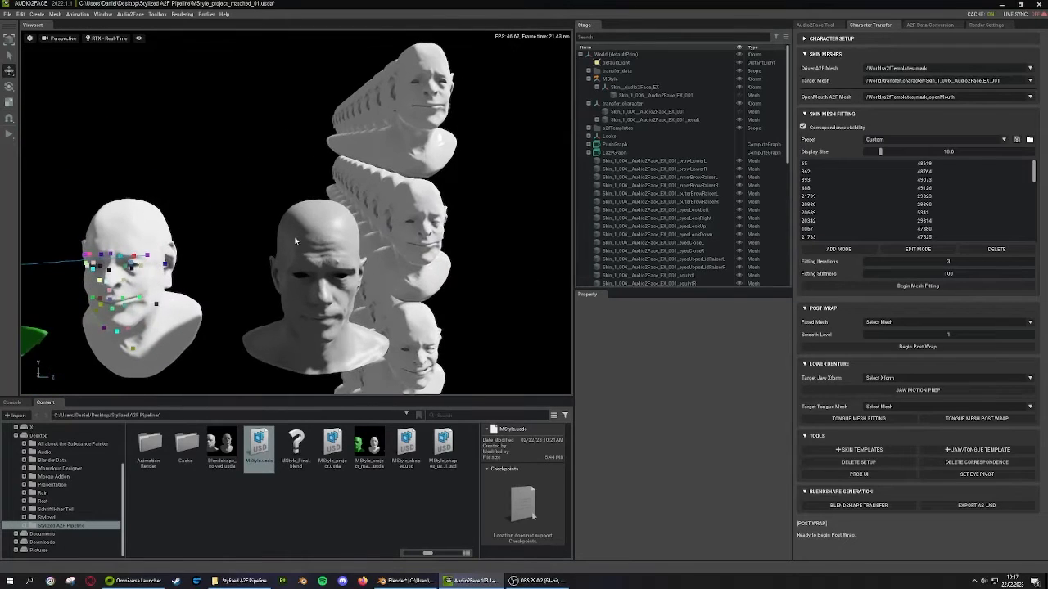
alt+right_drag(295, 237, 244, 240)
middle_drag(244, 241, 359, 231)
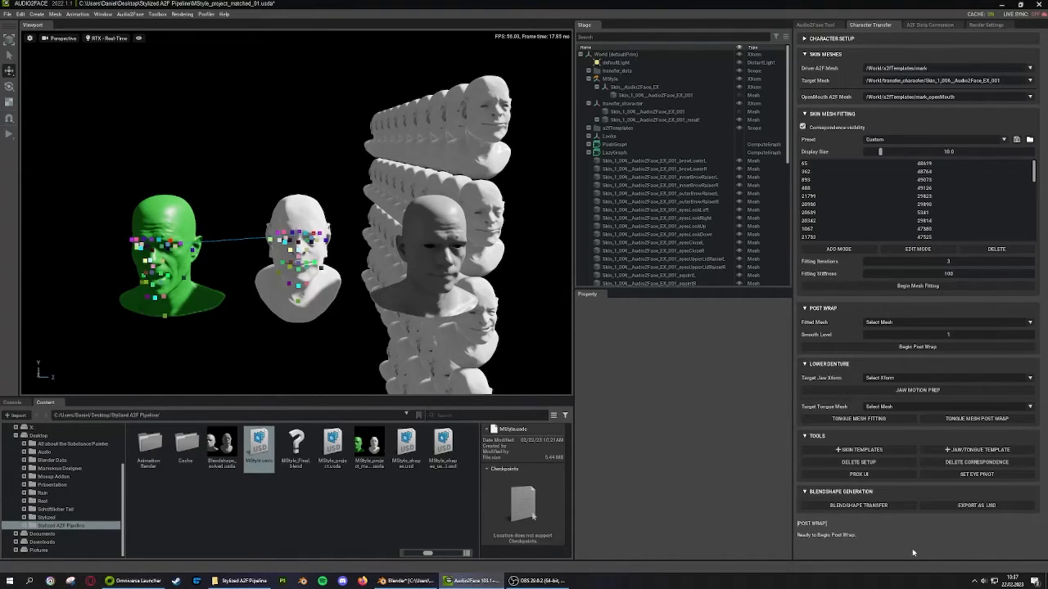
alt+drag(244, 246, 302, 251)
scroll(435, 234, down, 2)
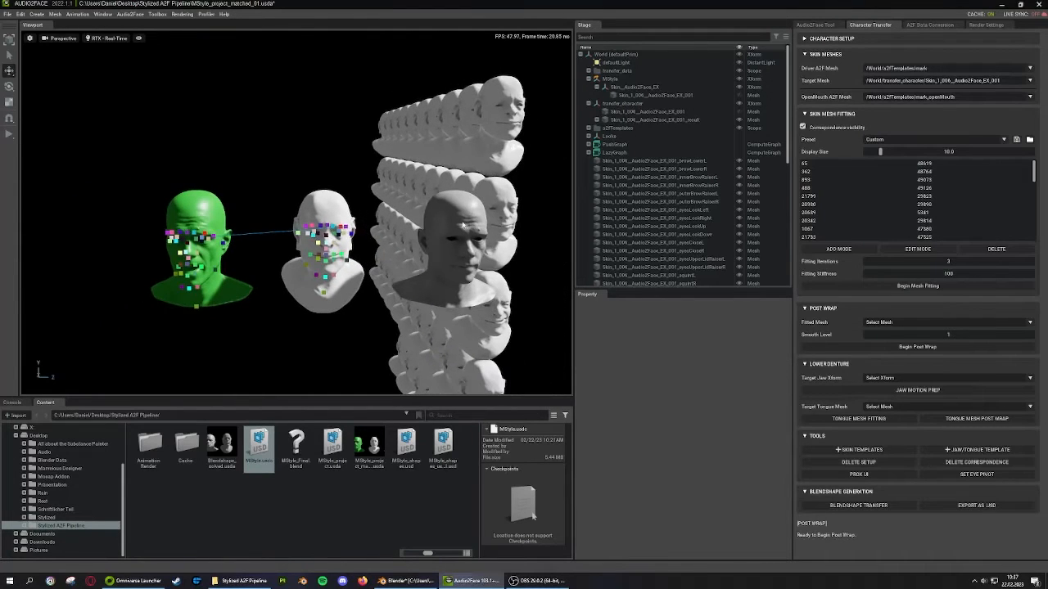
alt+drag(435, 233, 344, 244)
scroll(331, 237, up, 2)
scroll(385, 243, down, 2)
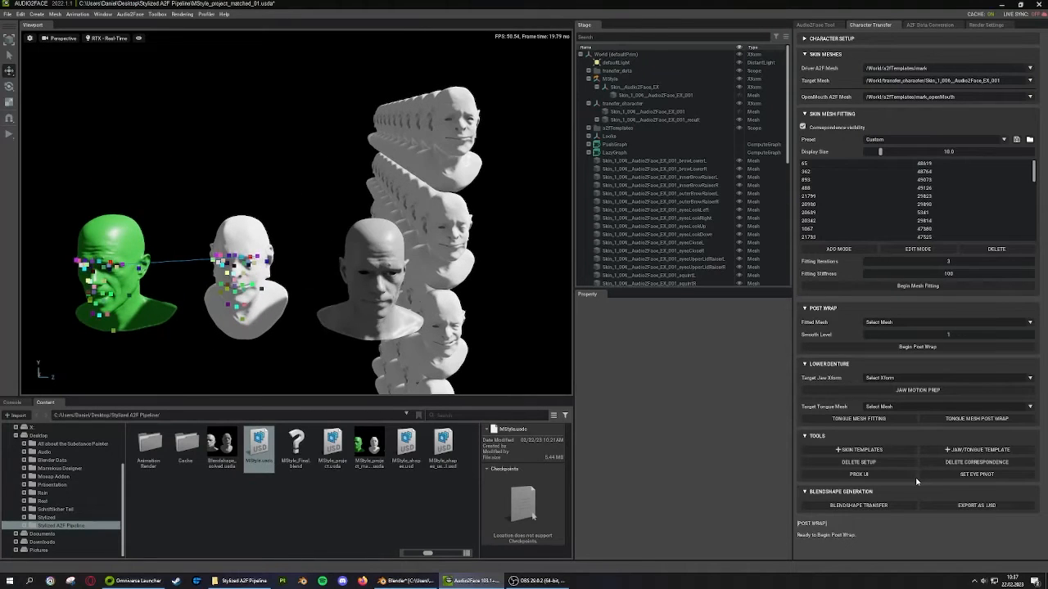
Start exporting the transferred blendshapes as USD and choose the Stylized A2F Pipeline folder on the Desktop as the destination
click(947, 507)
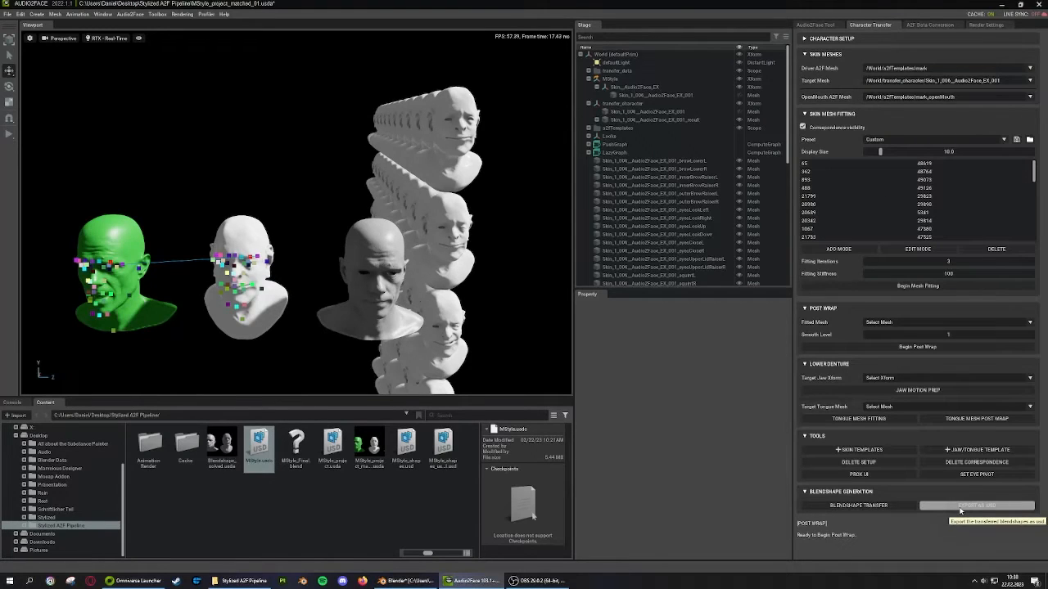
click(960, 509)
scroll(360, 307, down, 3)
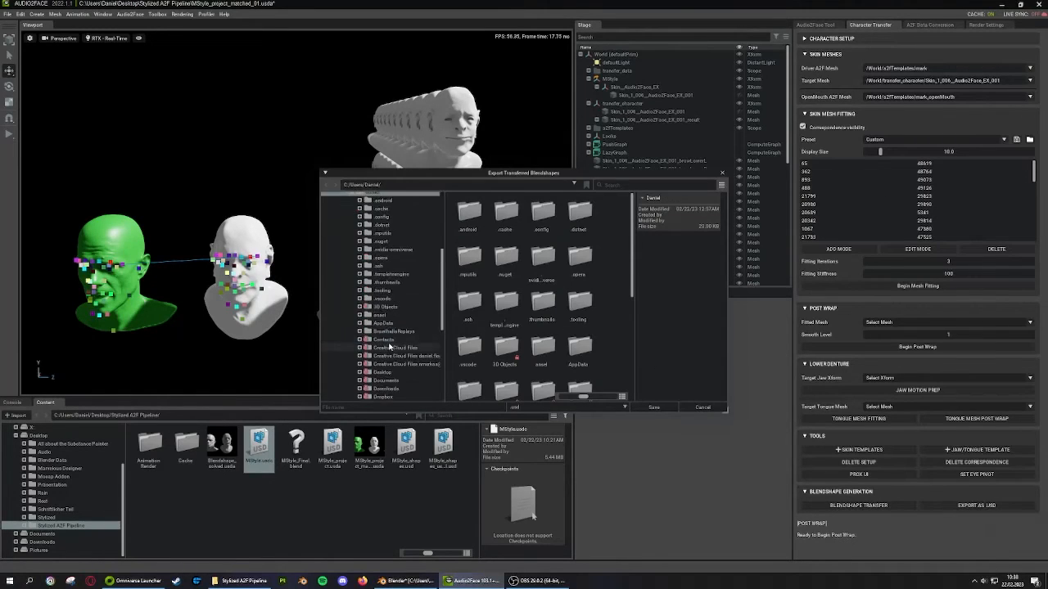
scroll(372, 297, up, 5)
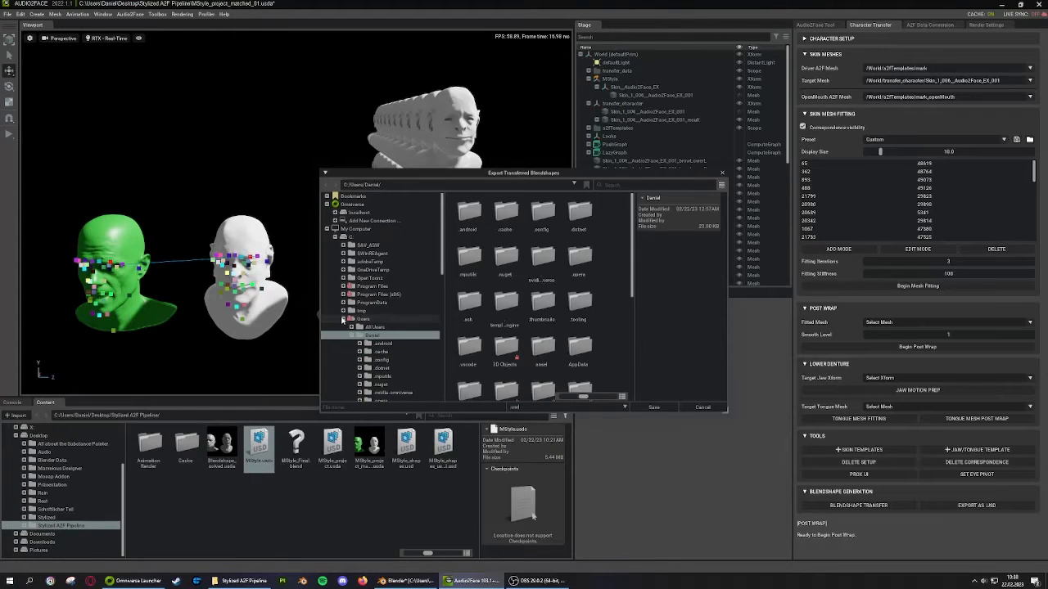
click(344, 319)
click(341, 362)
click(335, 360)
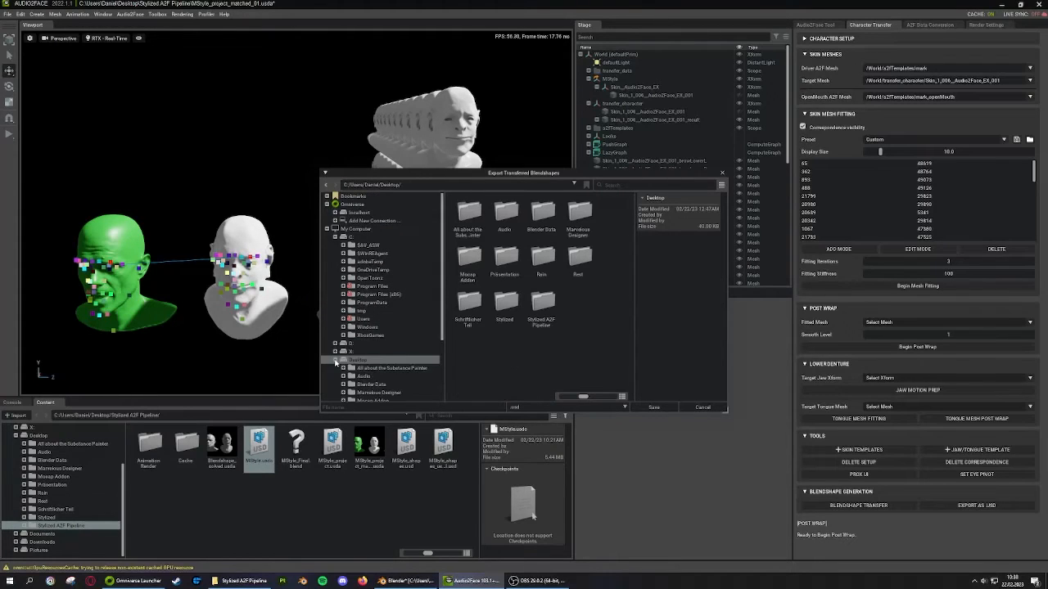
scroll(369, 365, down, 3)
click(343, 365)
click(381, 364)
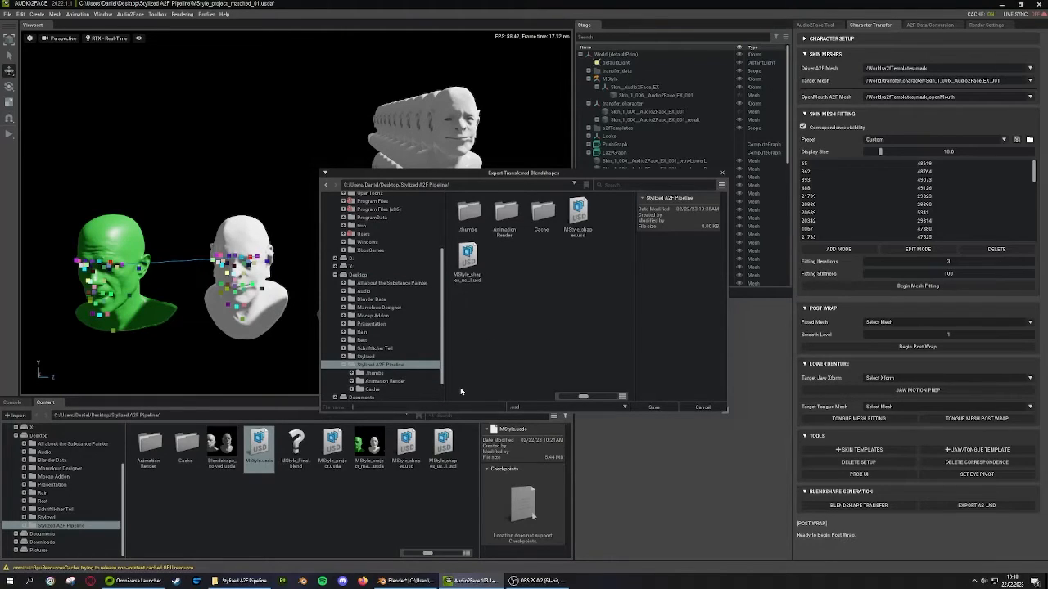
Name the export file Blendshapes.usd, save it and close the export message
text(Blendshapes)
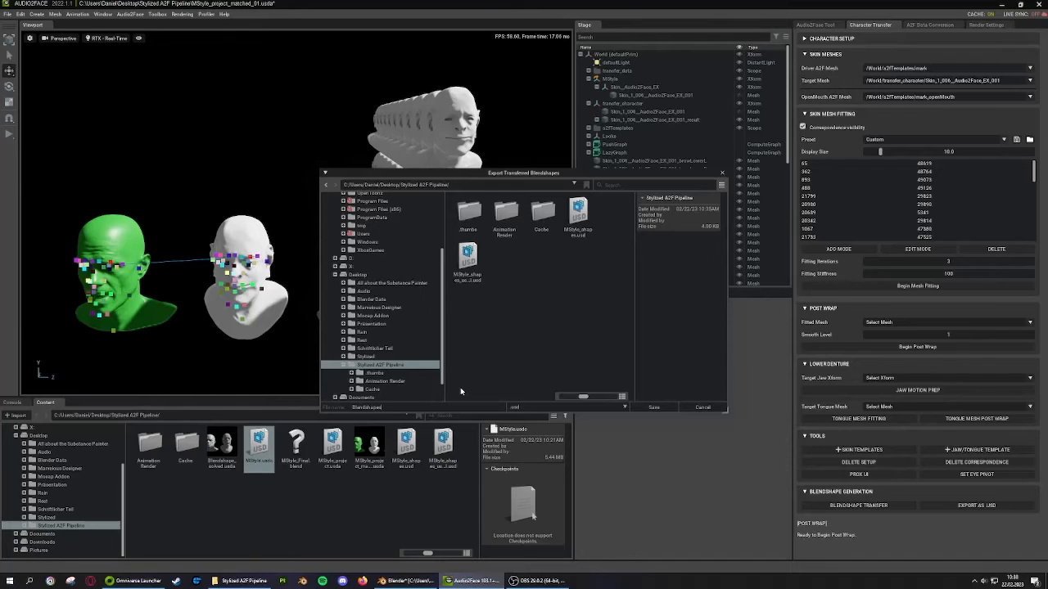
text(.usd)
key(Return)
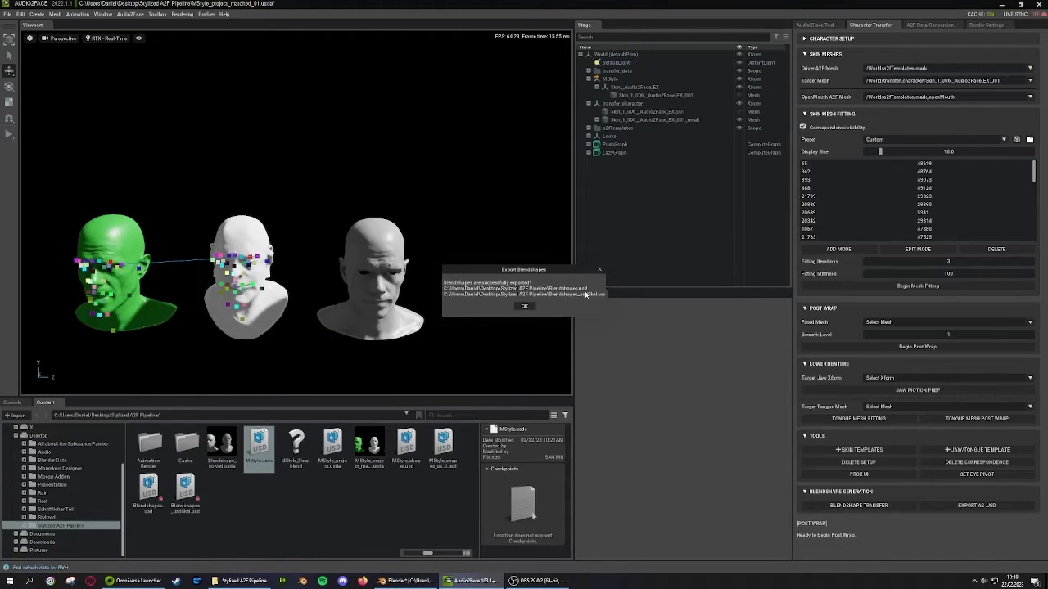
click(525, 306)
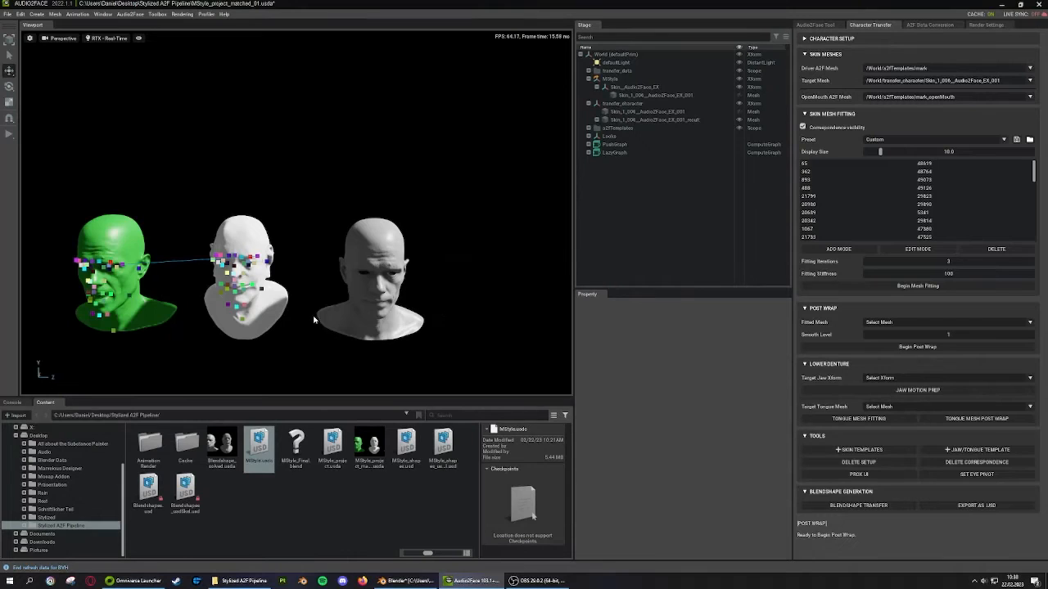
Switch to Blender and set the face shapes import path to Blendshapes_usdSkel.usd in the Stylized A2F Pipeline folder
middle_drag(282, 294, 380, 368)
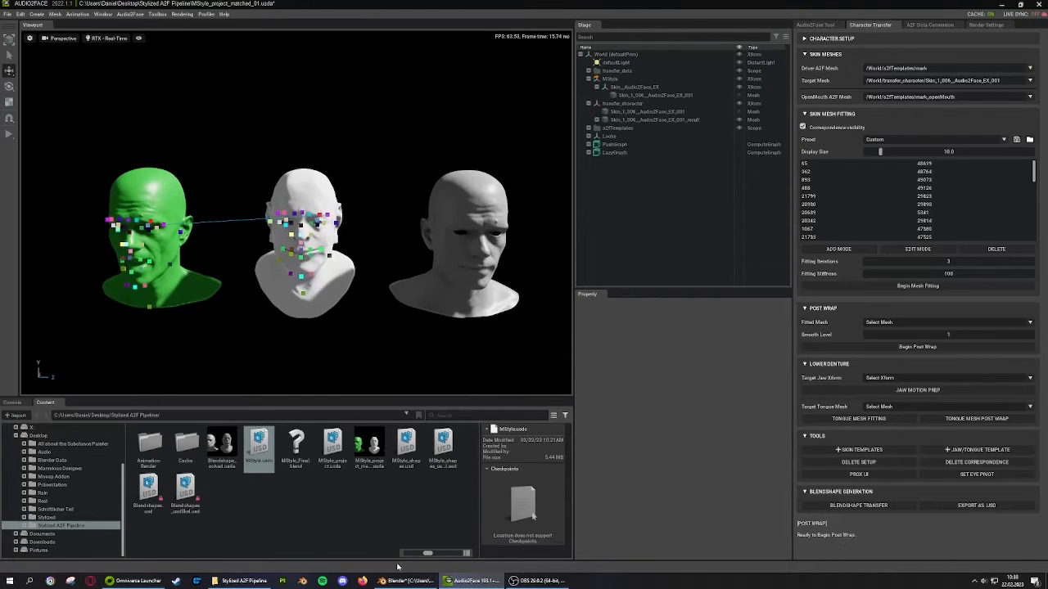
click(407, 581)
middle_drag(383, 329, 396, 325)
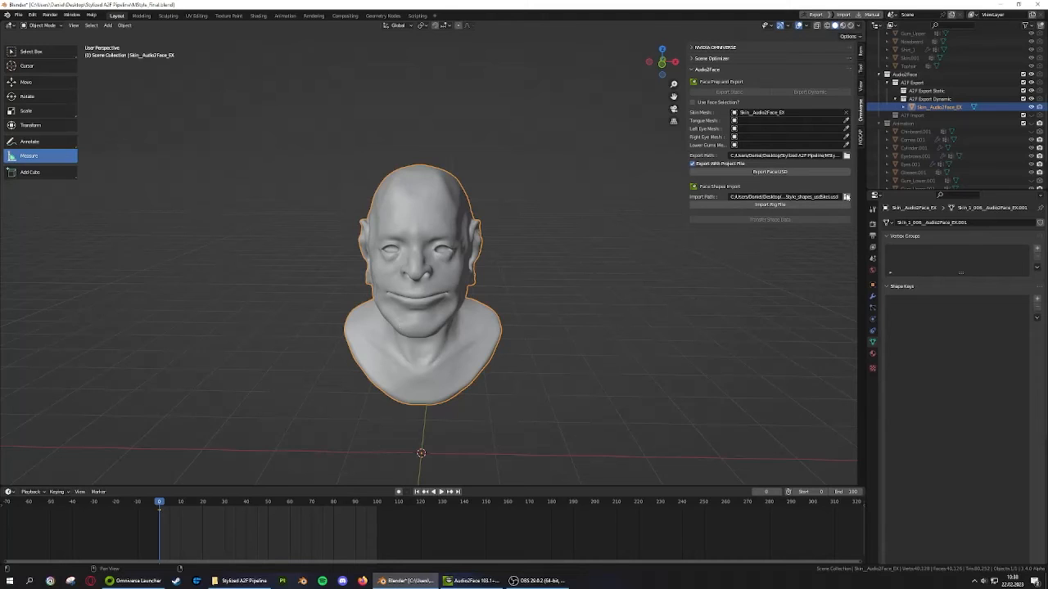
click(846, 196)
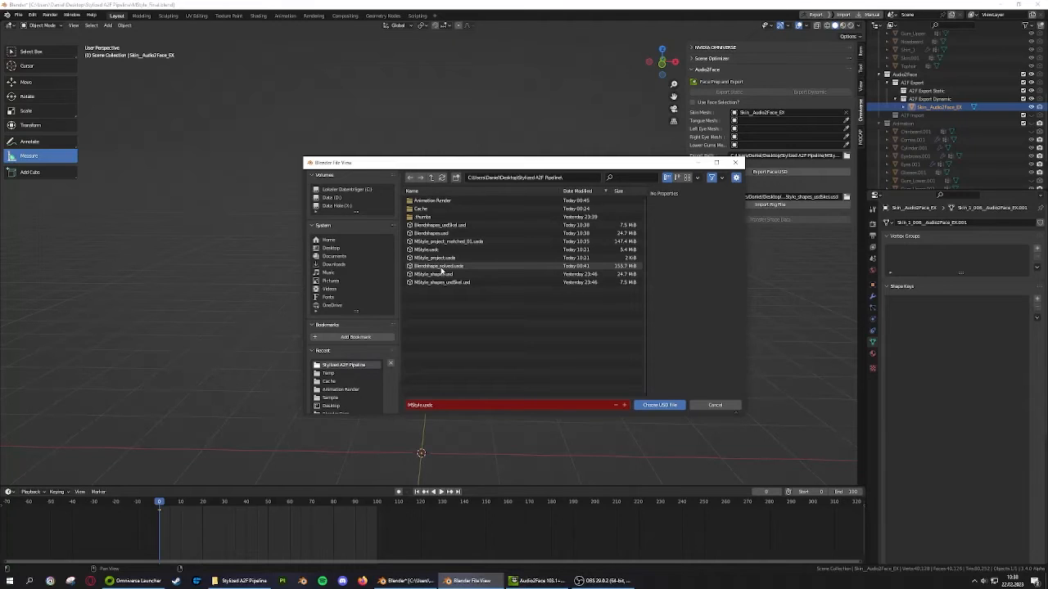
click(442, 226)
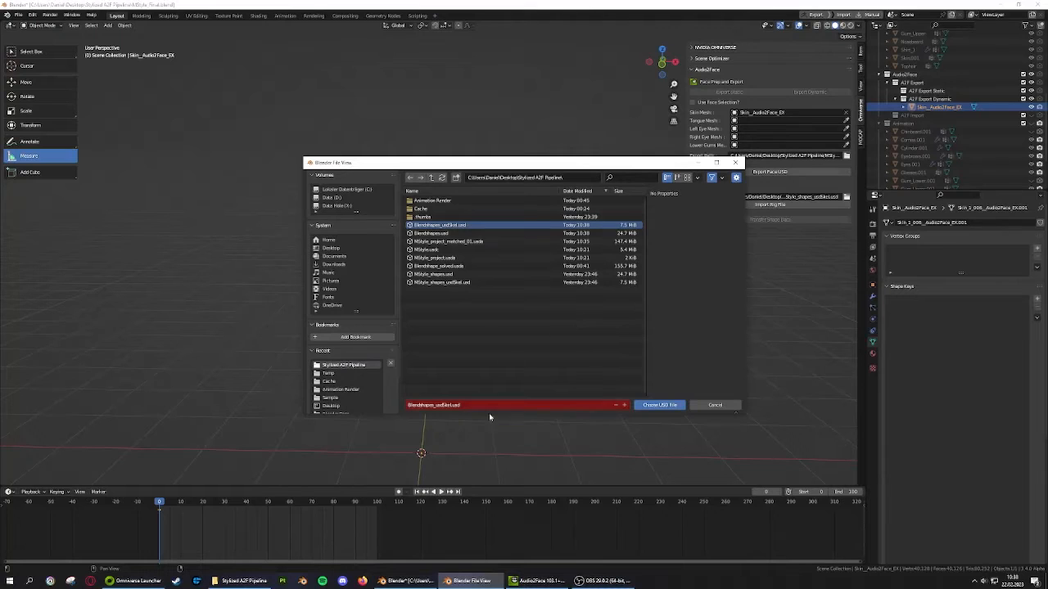
click(655, 404)
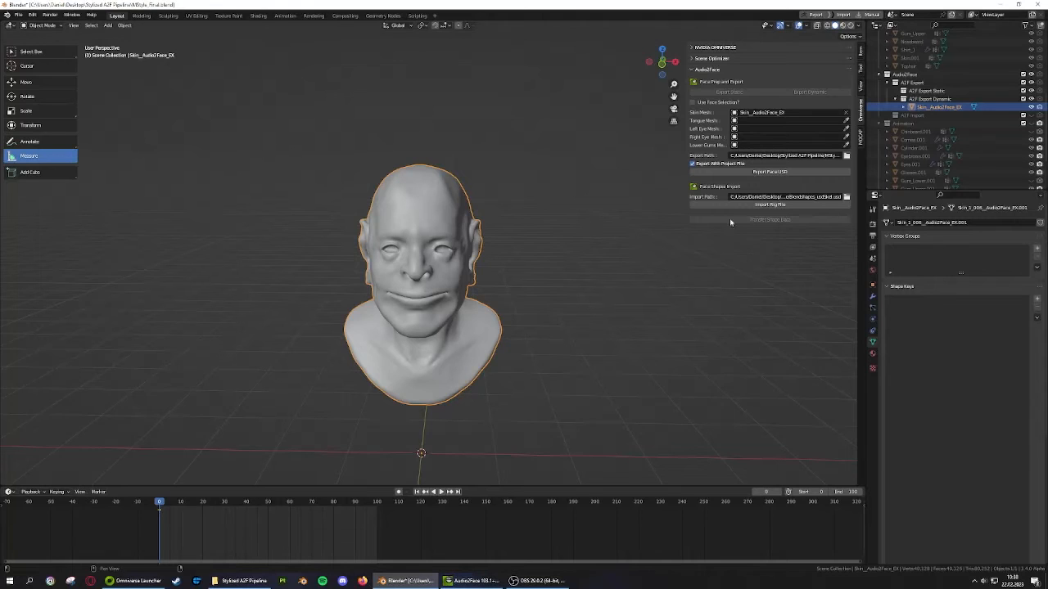
Hide the Audio2Face collection and show the Animation collection with only its Skin mesh visible and selected
middle_drag(487, 243, 471, 257)
click(1023, 74)
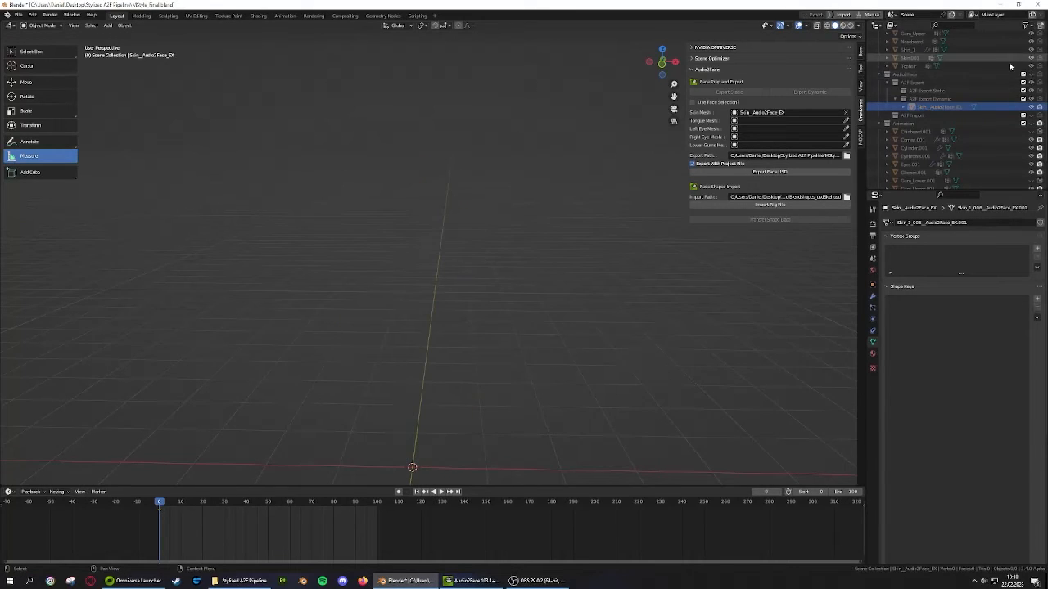
scroll(938, 156, down, 3)
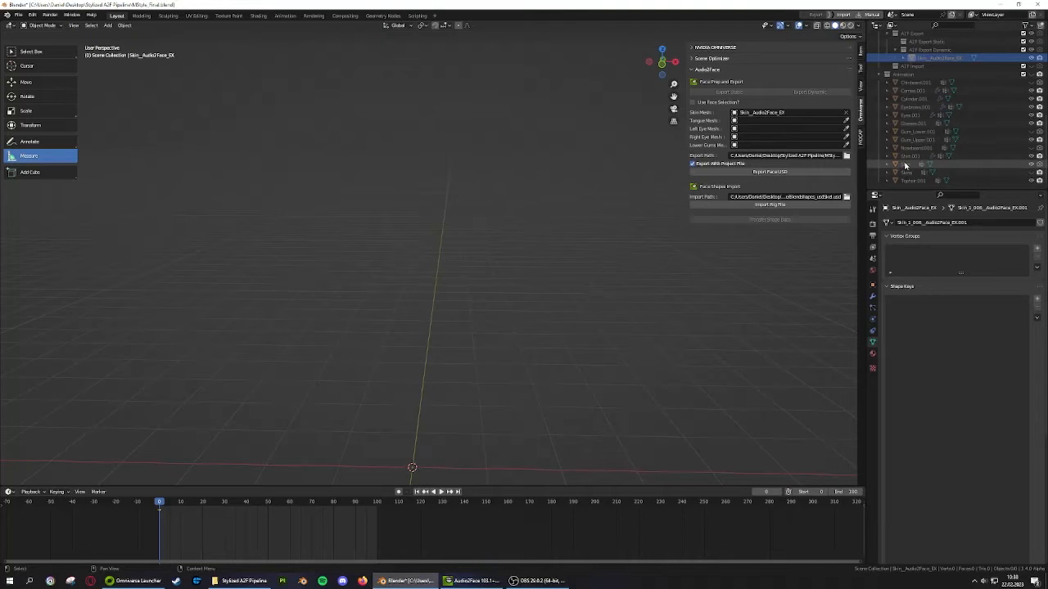
click(1033, 80)
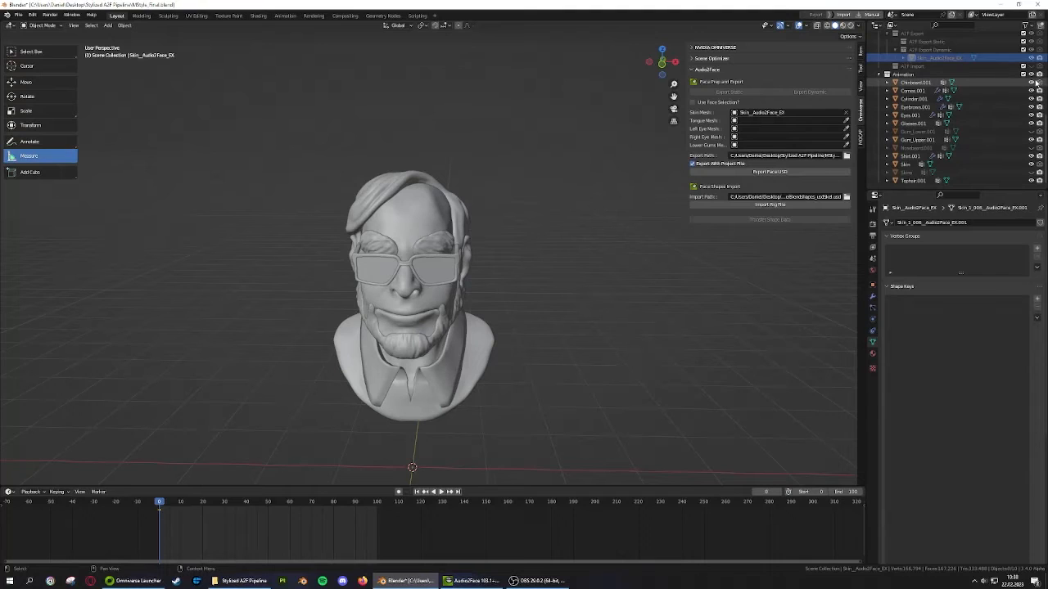
drag(1033, 82, 1033, 180)
click(906, 165)
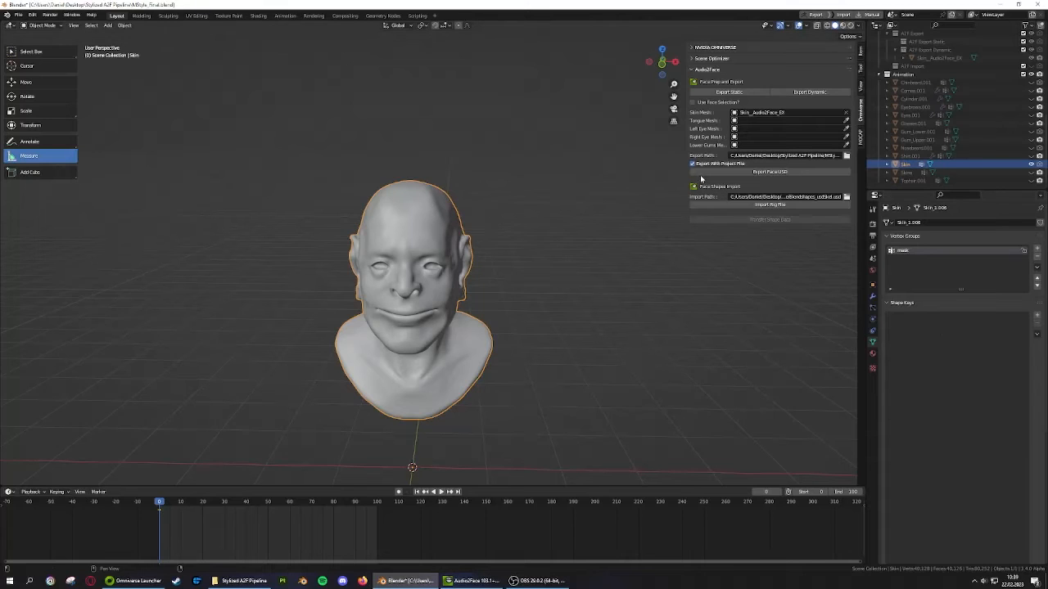
Import the rig file with the Audio2Face shapes and transfer its shape data to the Skin mesh
click(754, 207)
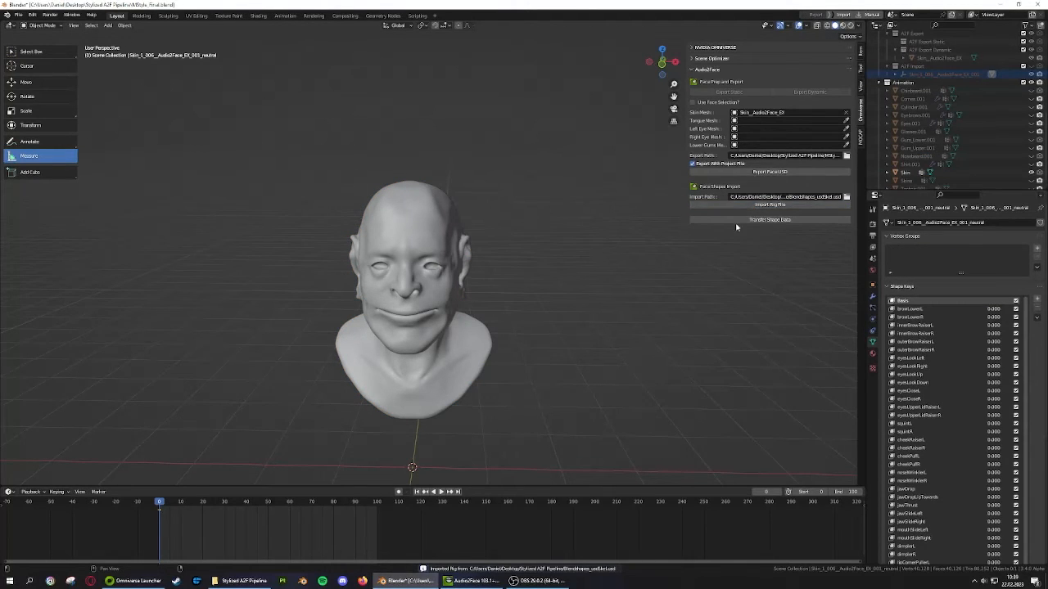
click(741, 221)
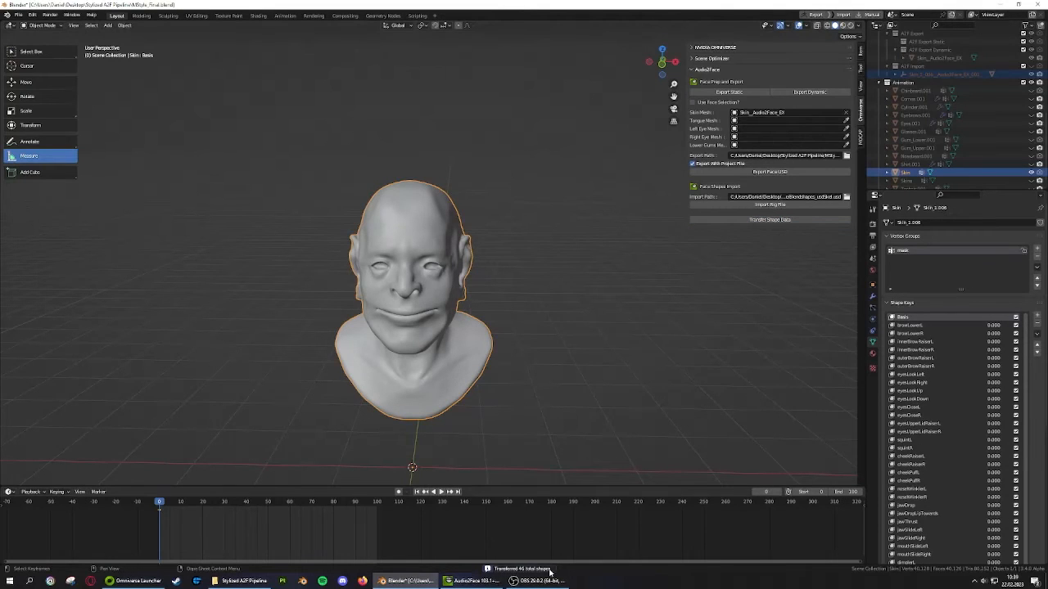
Examine the Skin mesh's list of transferred shape keys and inspect the head in the viewport
scroll(914, 167, down, 1)
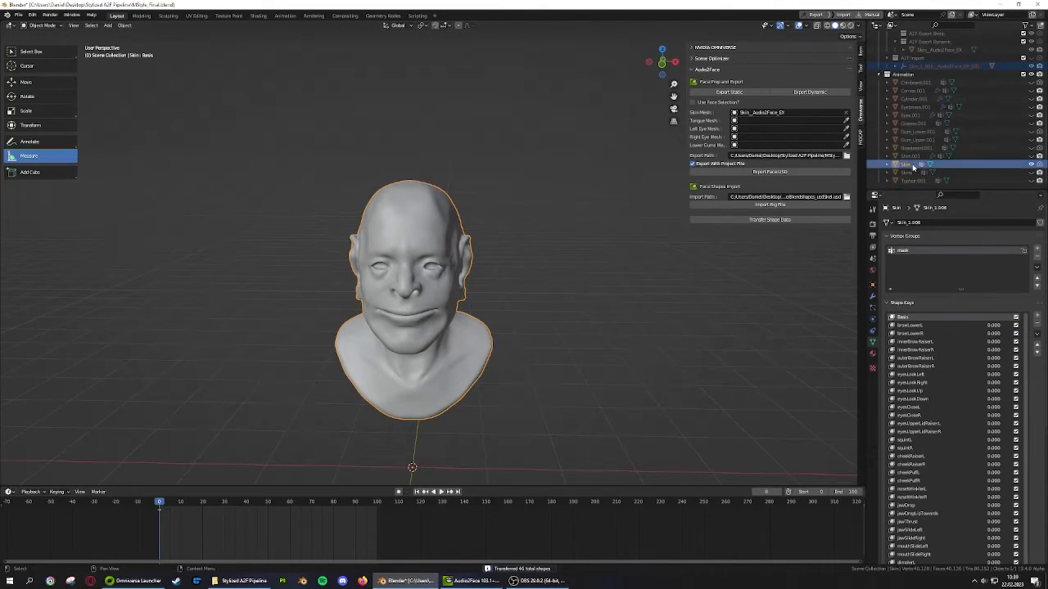
click(911, 157)
click(905, 165)
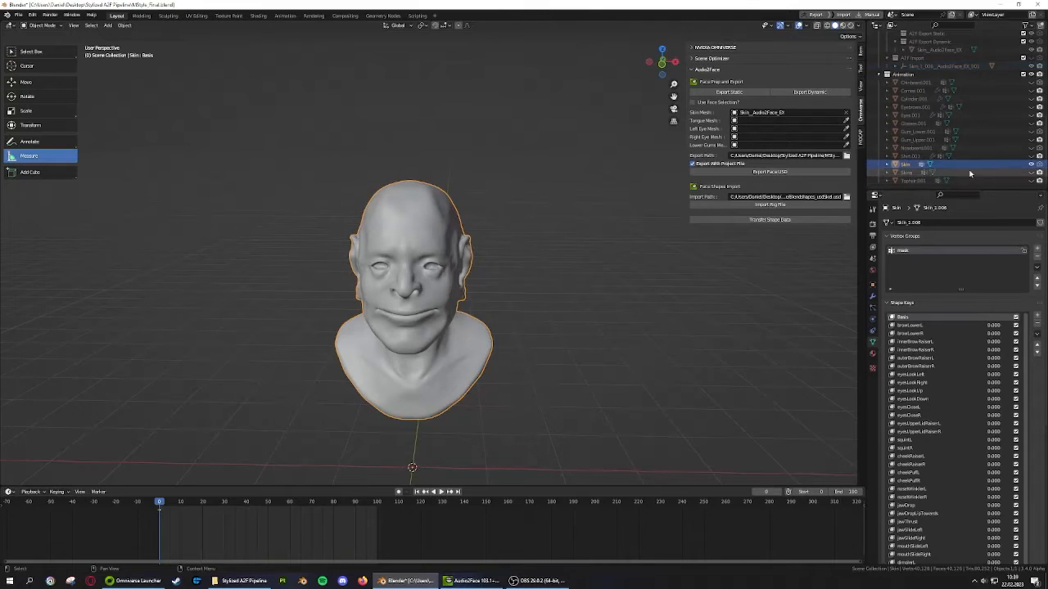
scroll(920, 325, down, 3)
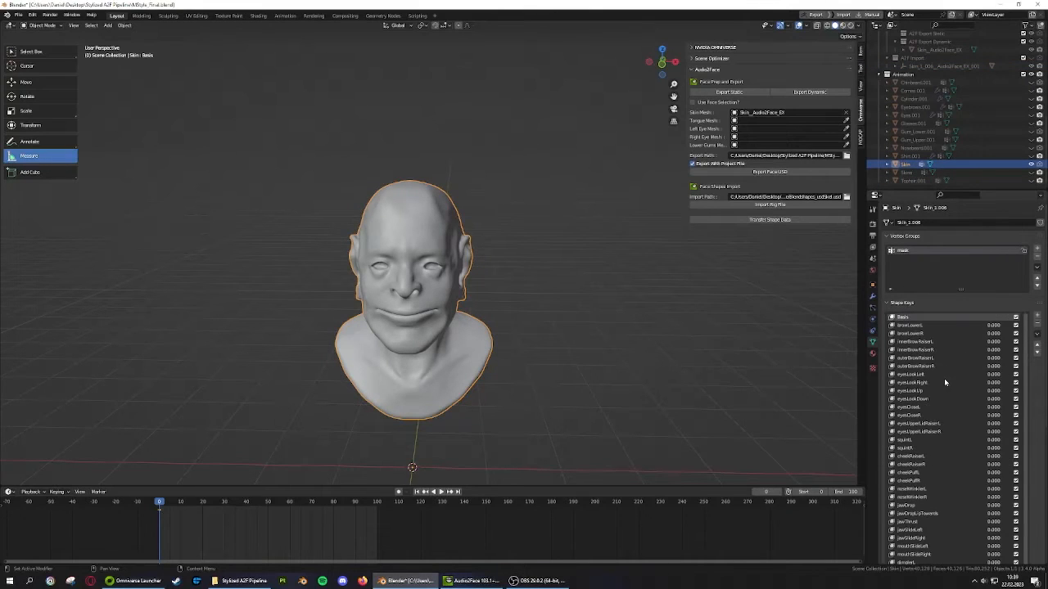
mouse_move(996, 481)
mouse_down()
mouse_move(1040, 482)
mouse_move(996, 482)
mouse_up()
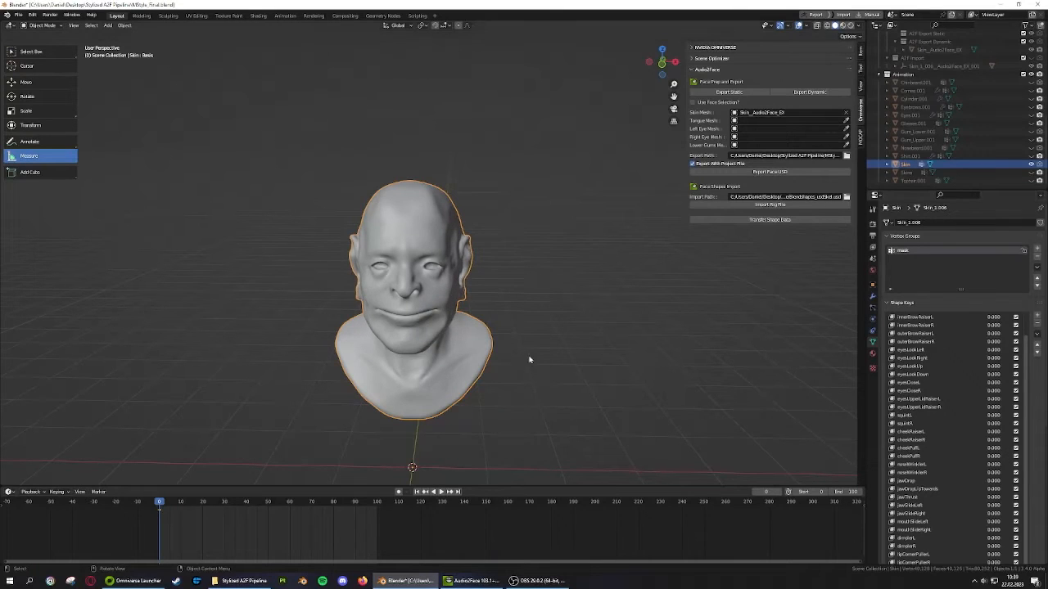
scroll(559, 250, up, 6)
shift+middle_drag(559, 250, 568, 248)
scroll(565, 250, down, 6)
scroll(521, 262, up, 2)
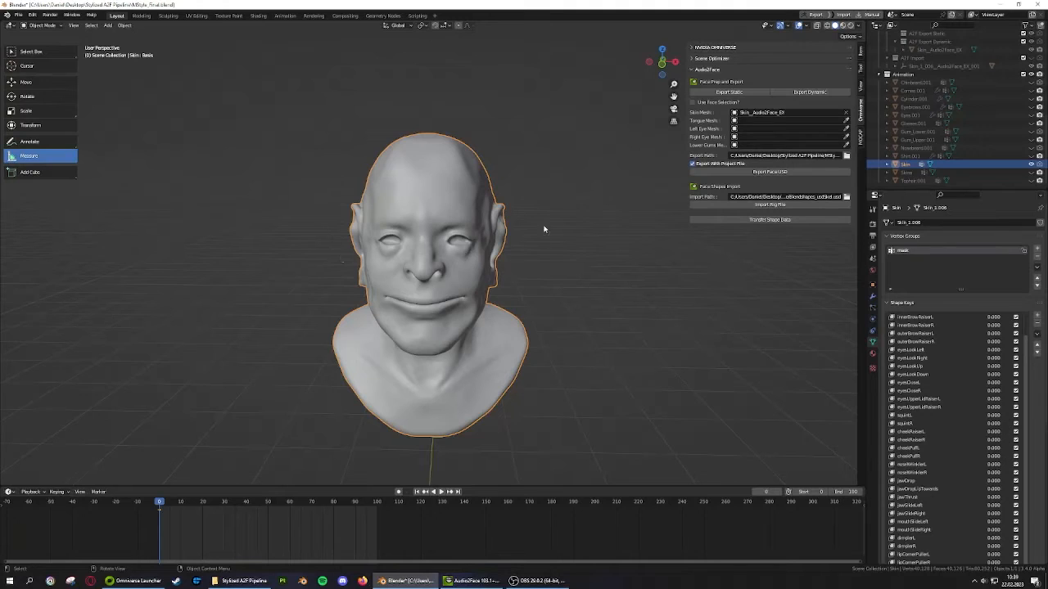
middle_drag(543, 230, 523, 237)
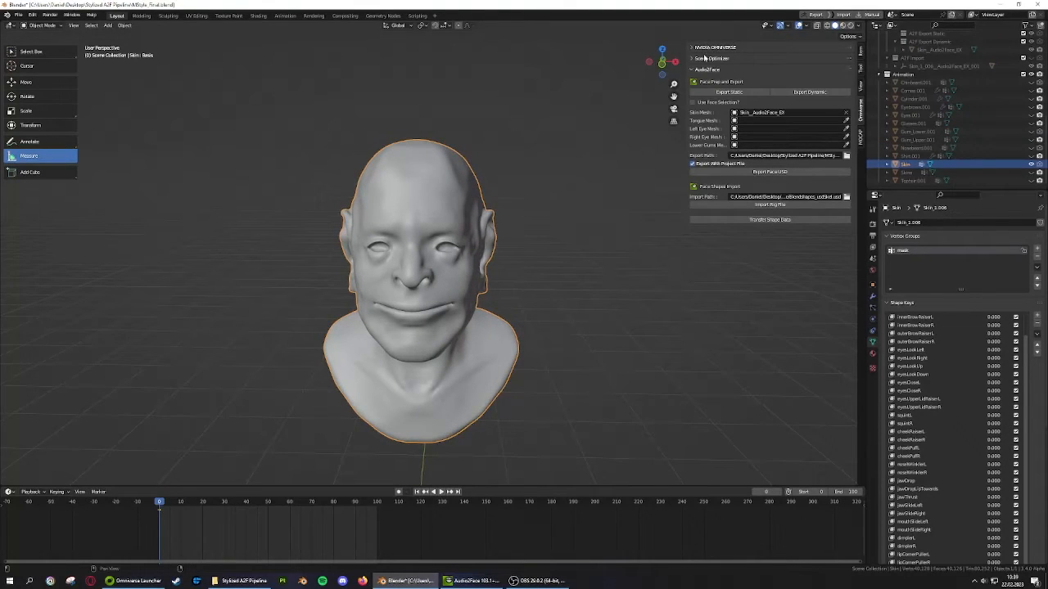
Hide the viewport sidebar in Blender and switch to Audio2Face to view its three heads
key(n)
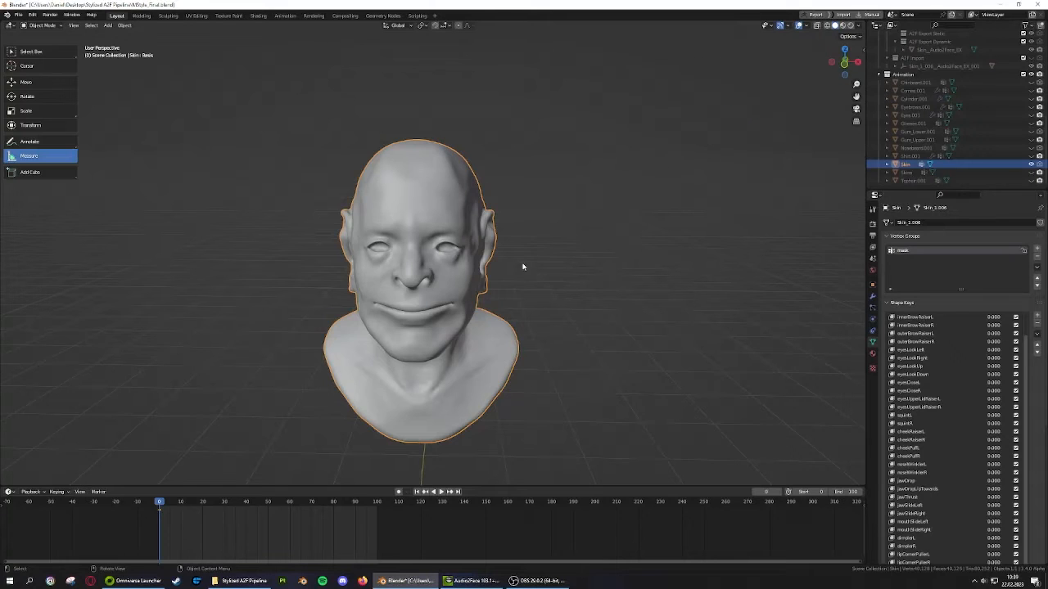
shift+middle_drag(522, 266, 546, 231)
click(489, 581)
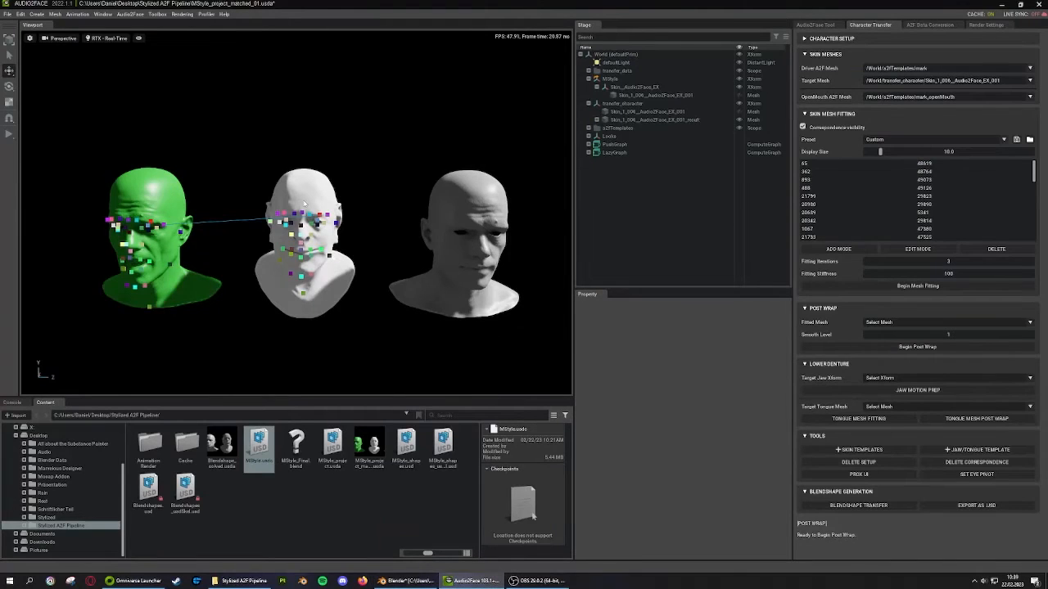
middle_drag(304, 204, 377, 224)
scroll(379, 223, up, 2)
middle_drag(434, 246, 182, 193)
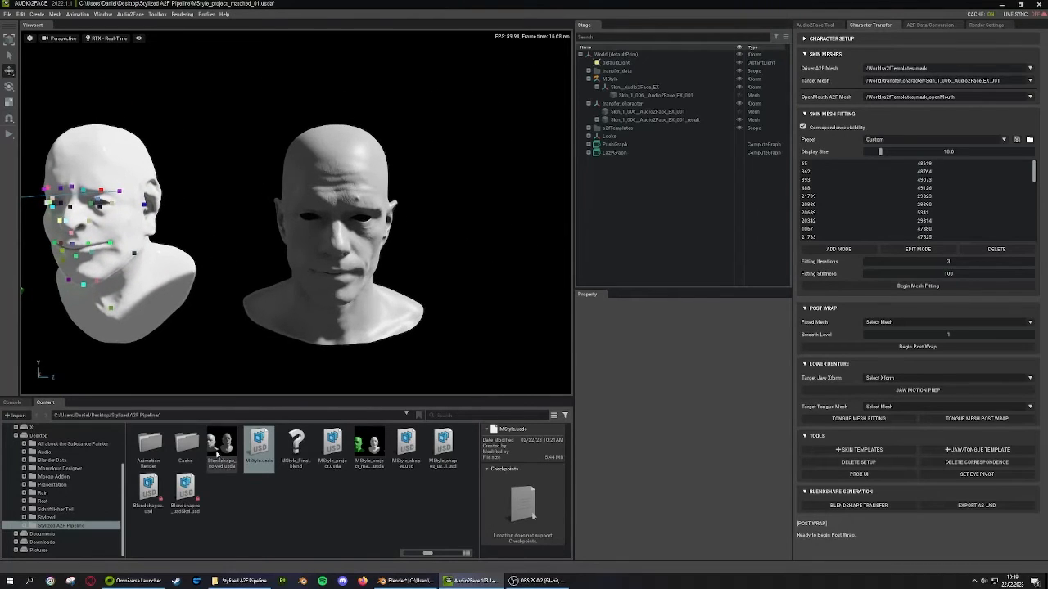
Add Blendshapes_usdSkel.usd from the Stylized A2F Pipeline folder to the stage
click(186, 489)
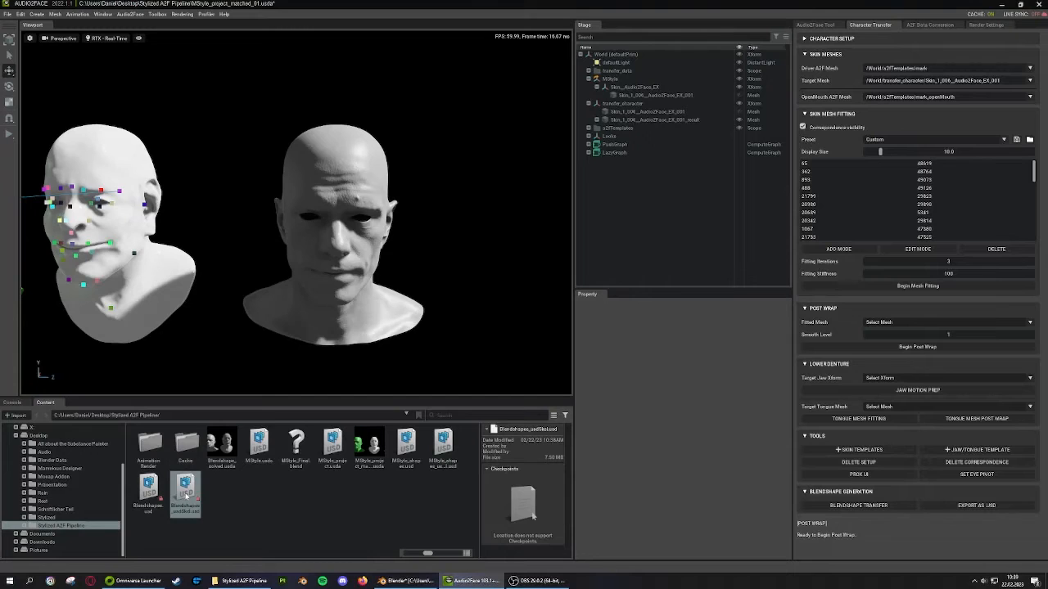
scroll(285, 343, down, 2)
middle_drag(285, 343, 333, 316)
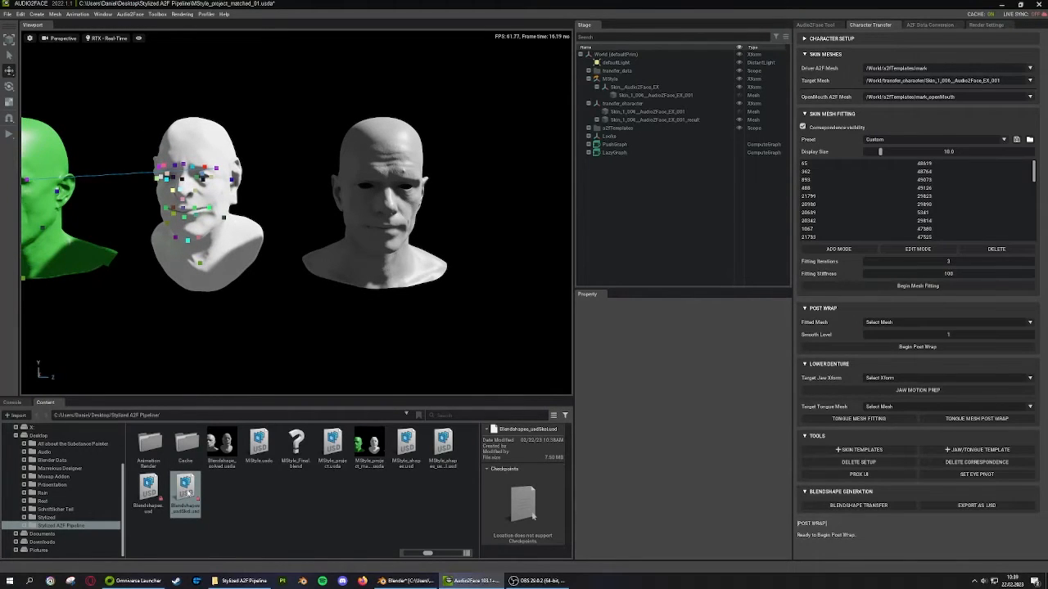
drag(187, 490, 636, 235)
scroll(318, 300, down, 3)
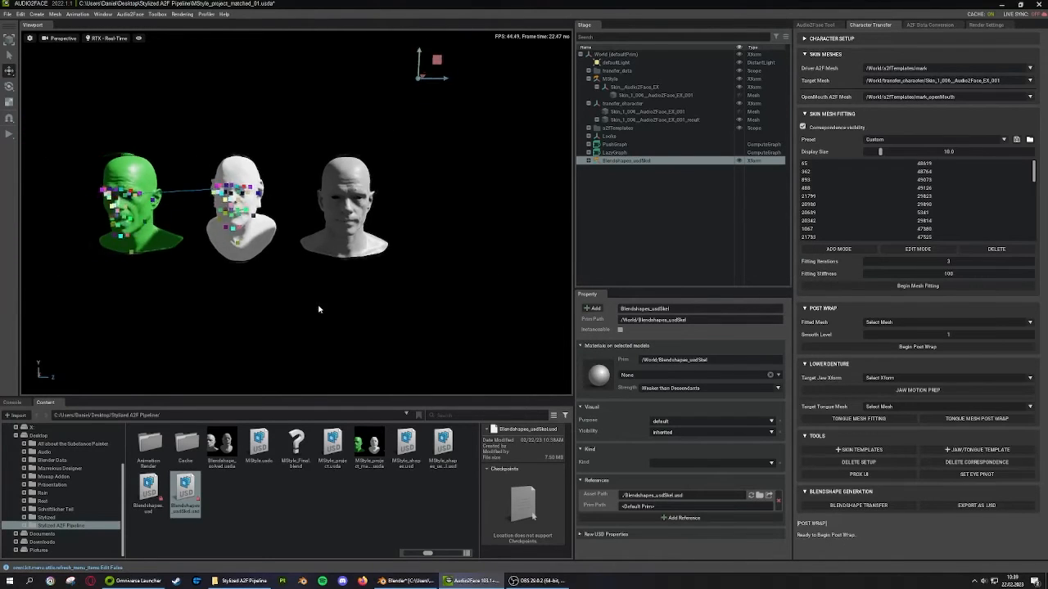
scroll(319, 310, down, 3)
middle_drag(355, 232, 332, 288)
scroll(372, 251, up, 3)
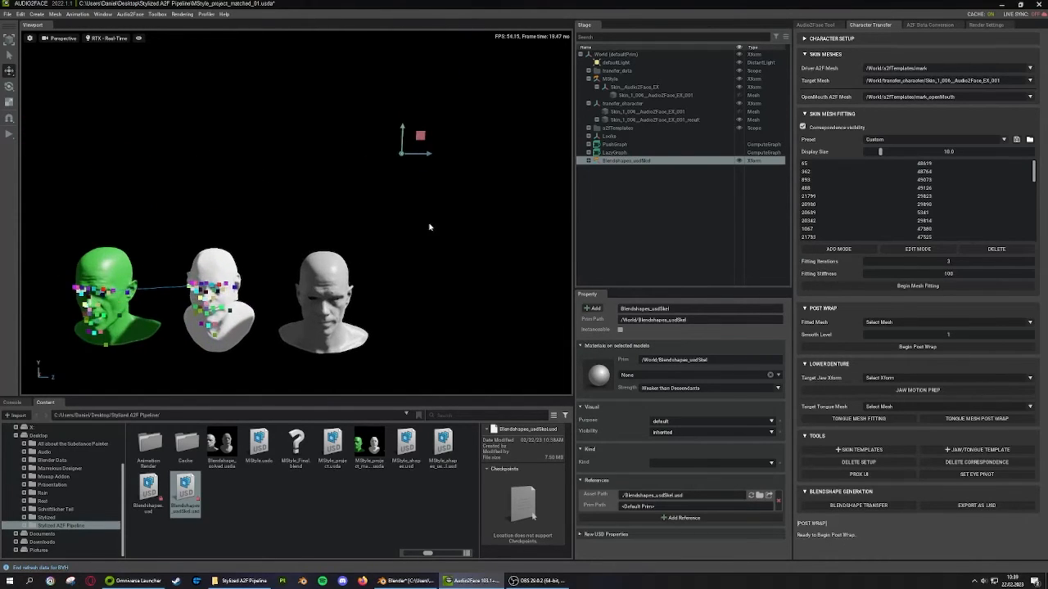
middle_drag(430, 227, 414, 231)
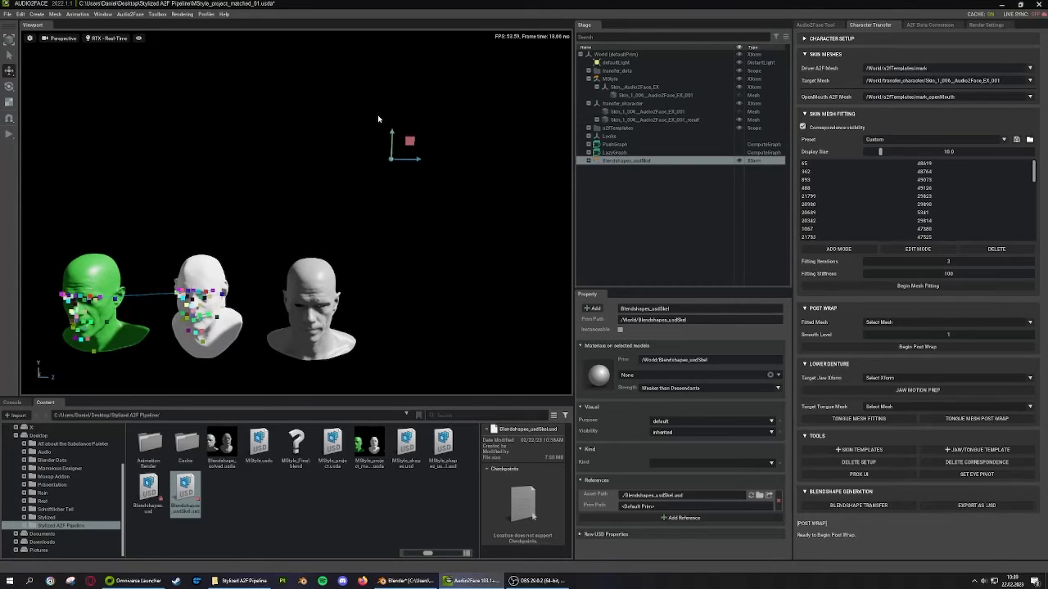
Add Translate, Rotate, Scale transforms to Blendshapes_usdSkel and set its scale to 100 on all three axes
click(593, 308)
mouse_move(623, 353)
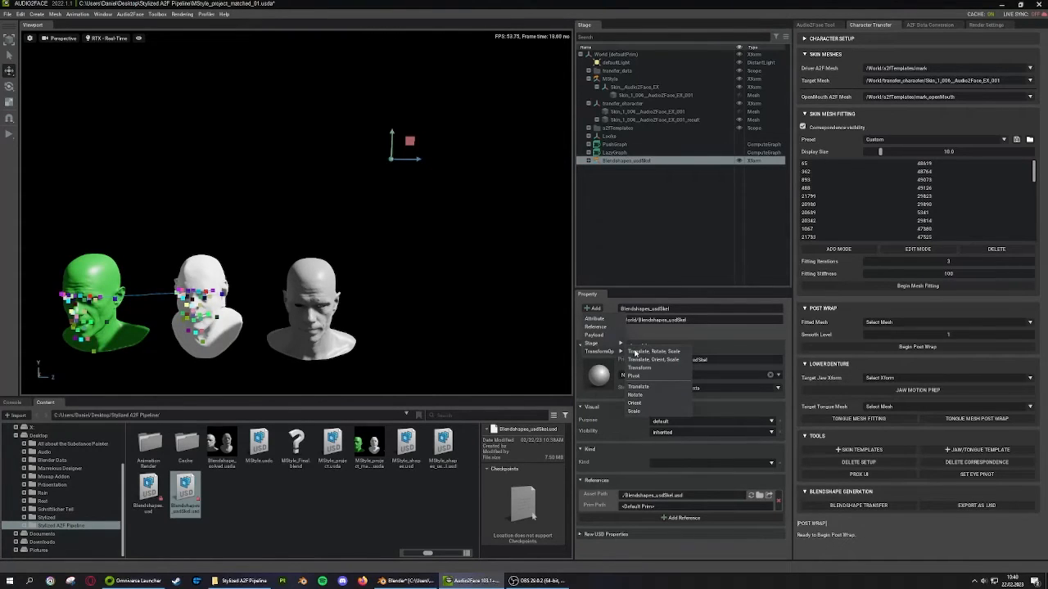
click(638, 352)
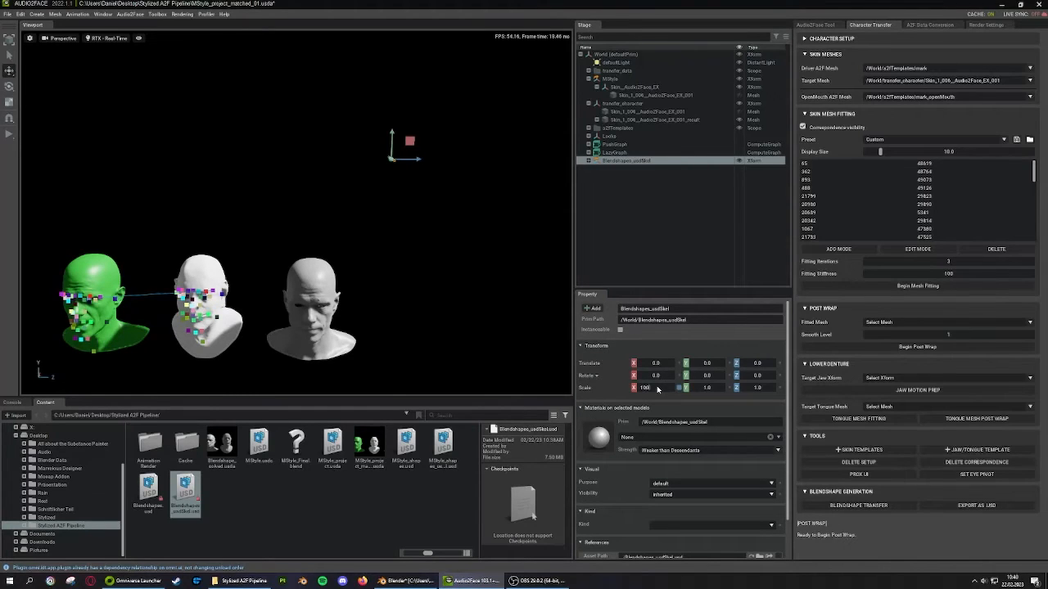
key(Tab)
text(100)
key(Tab)
text(100)
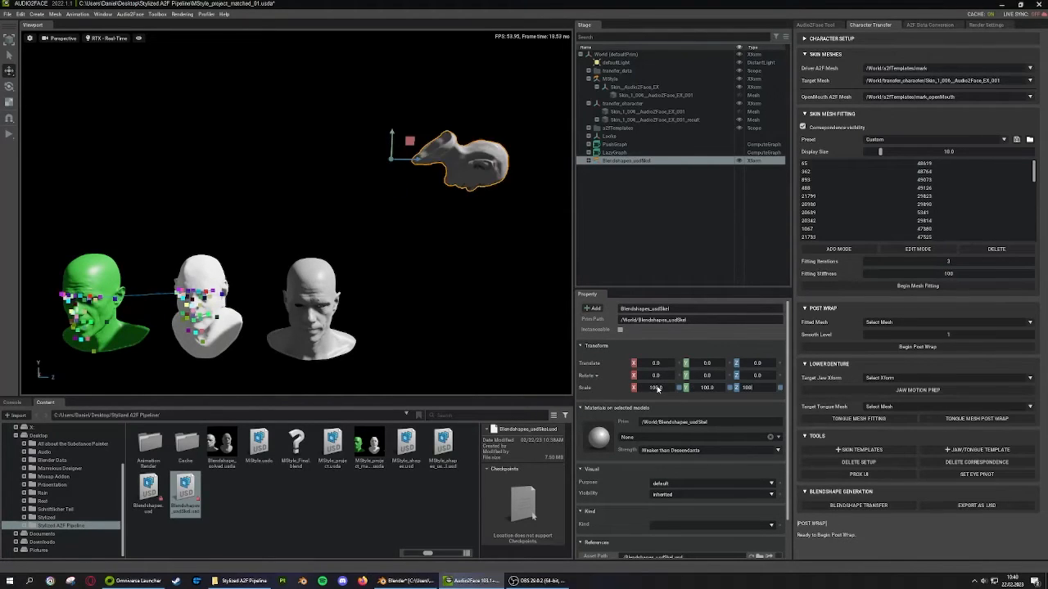
Turn the imported head upright and forward-facing by setting its rotation to -90 on Y and 270 on Z
click(706, 375)
text(90)
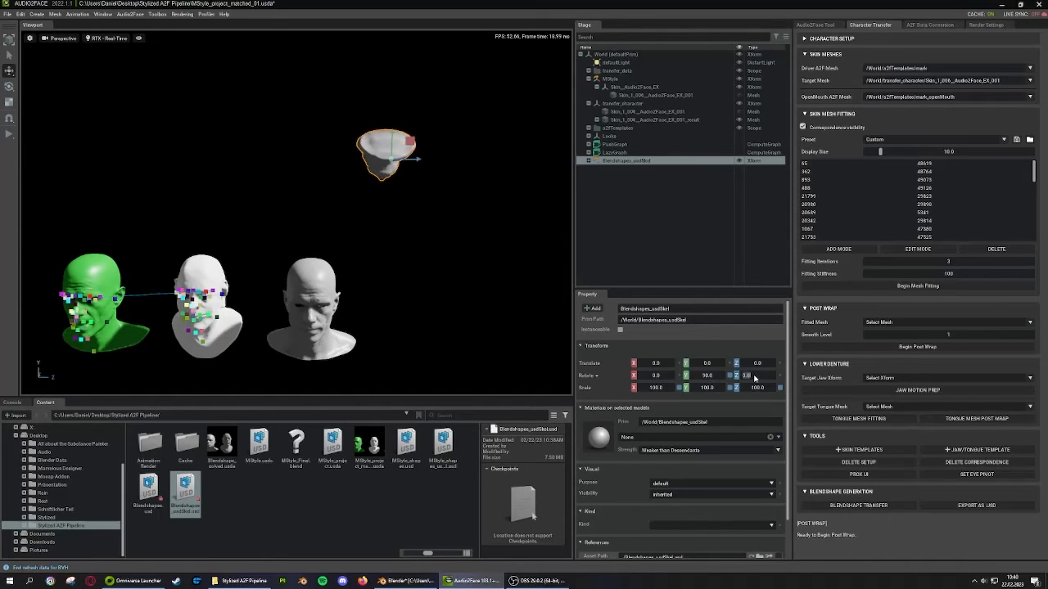
text(180)
key(Return)
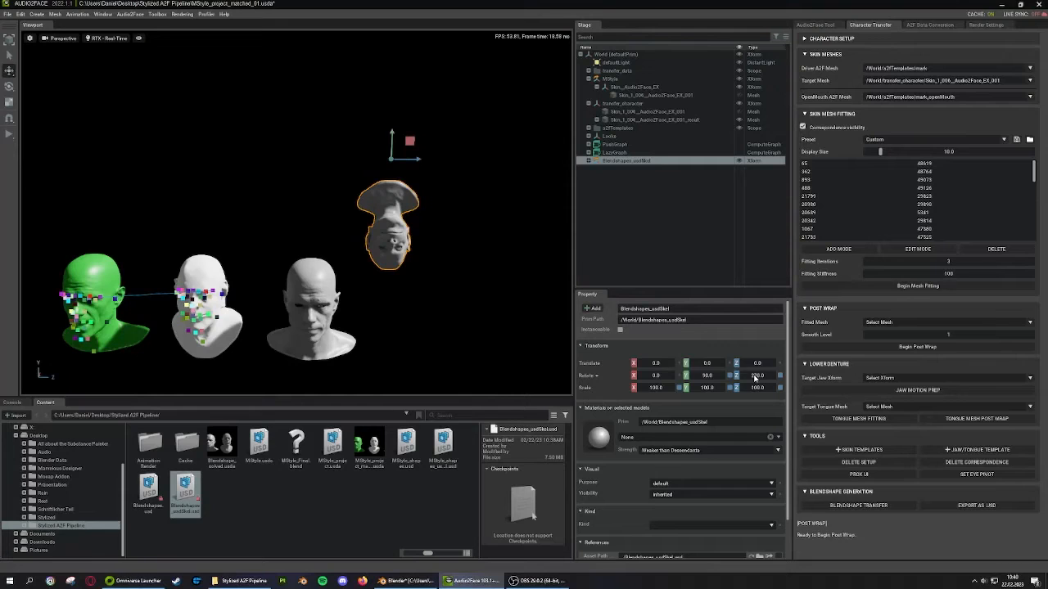
click(715, 375)
text(-90)
key(Return)
middle_drag(383, 105, 386, 144)
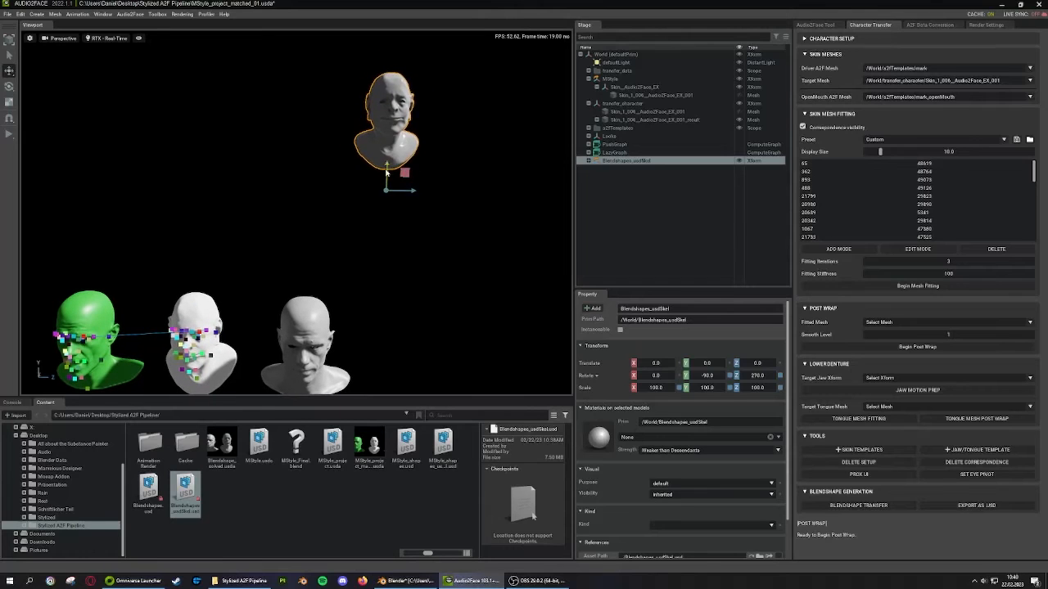
Move the imported head next to the grey mark head, to about X -397 and Y -642
drag(387, 169, 385, 387)
middle_drag(386, 387, 434, 243)
alt+drag(434, 243, 358, 356)
alt+drag(359, 356, 169, 287)
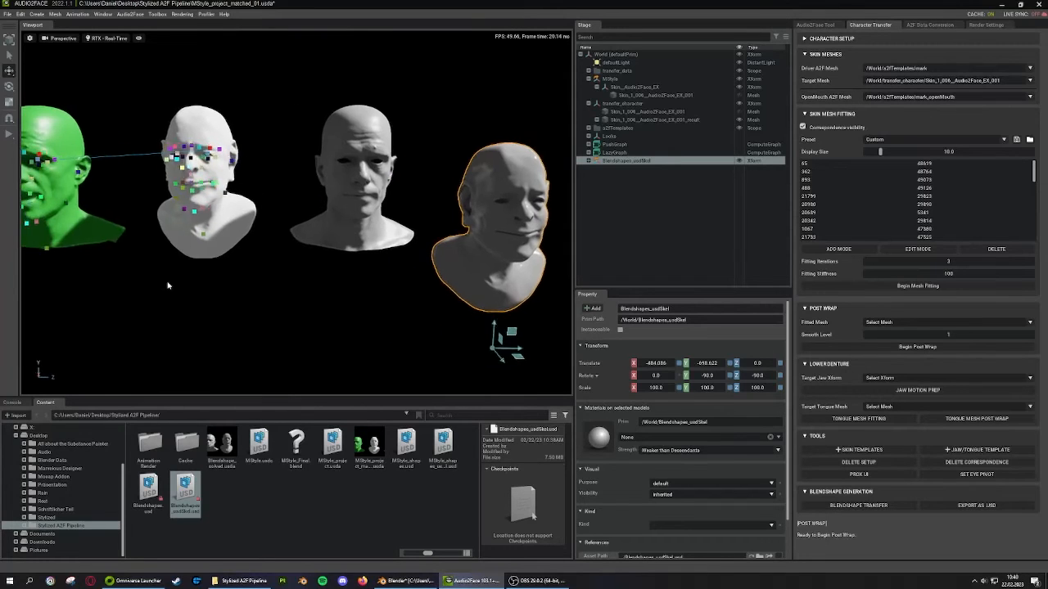
drag(492, 318, 481, 291)
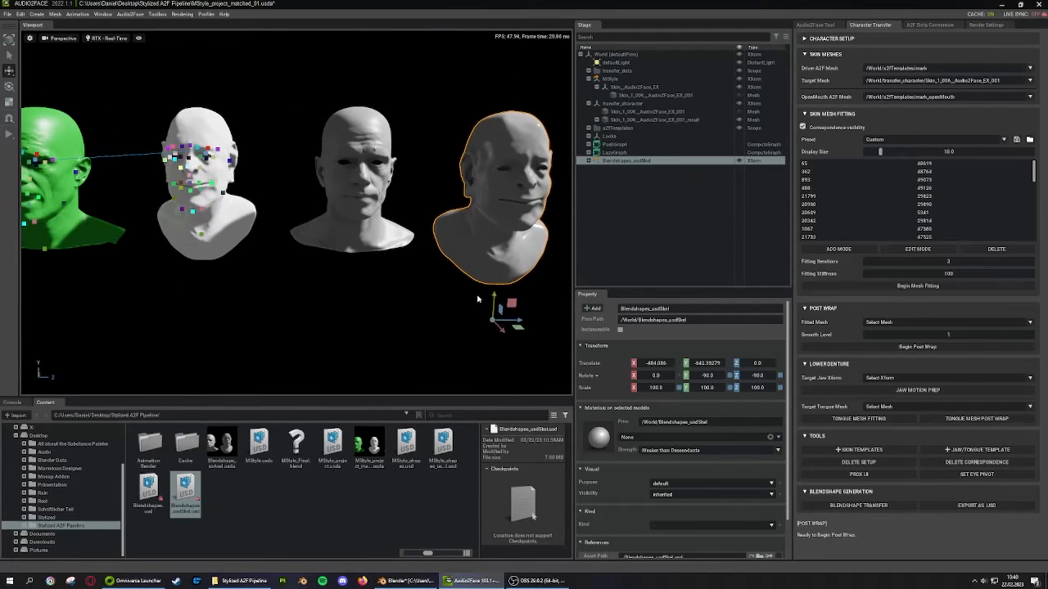
middle_drag(352, 310, 367, 325)
alt+drag(367, 325, 271, 302)
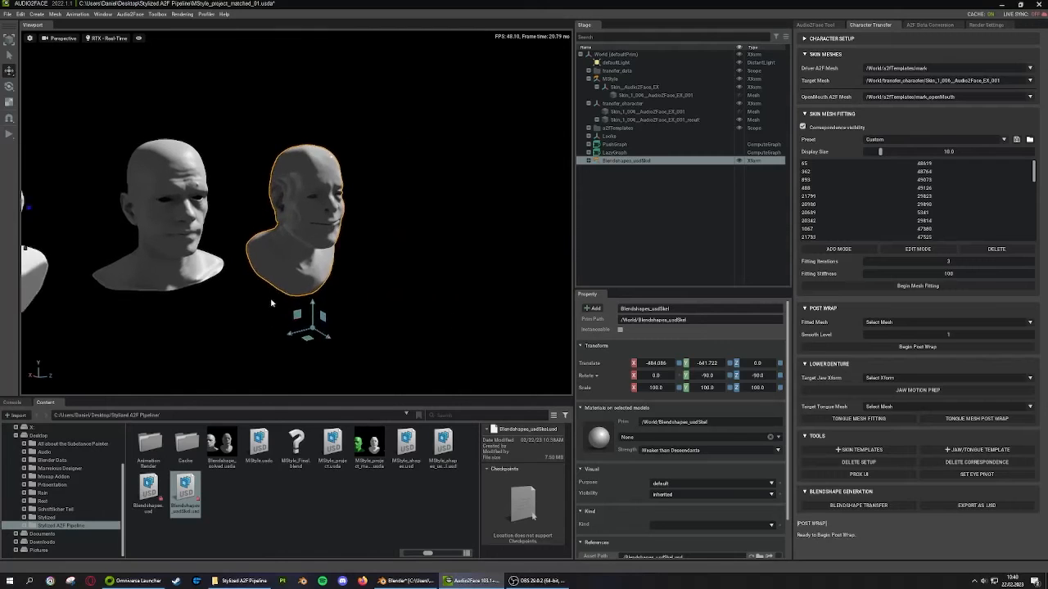
middle_drag(271, 302, 326, 328)
drag(369, 348, 364, 304)
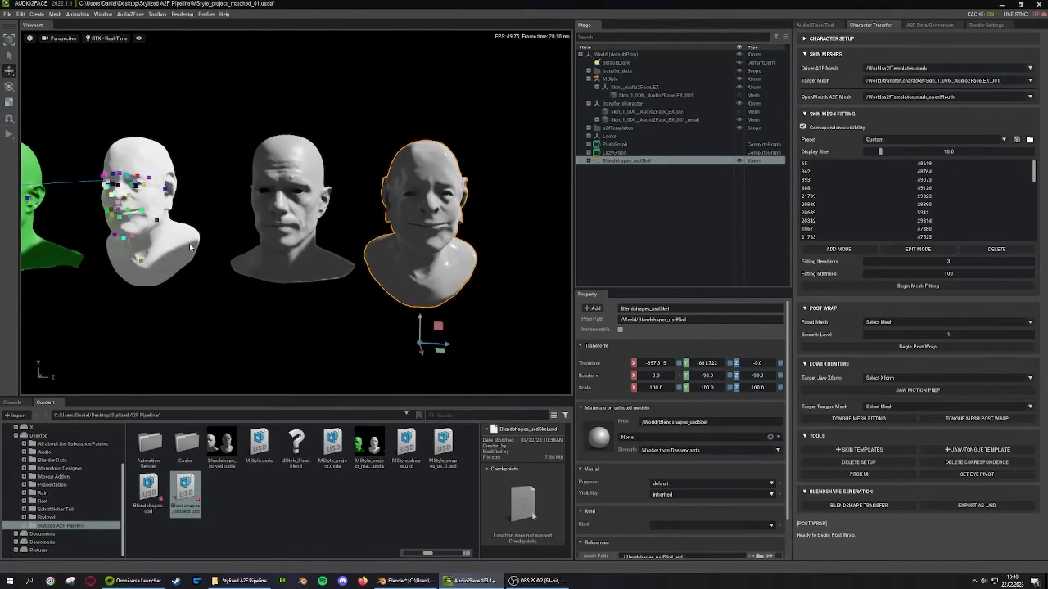
middle_drag(365, 304, 385, 345)
Examine the imported head's hierarchy, including the animation under joint1 and the blendshapes under the neutral mesh
click(405, 268)
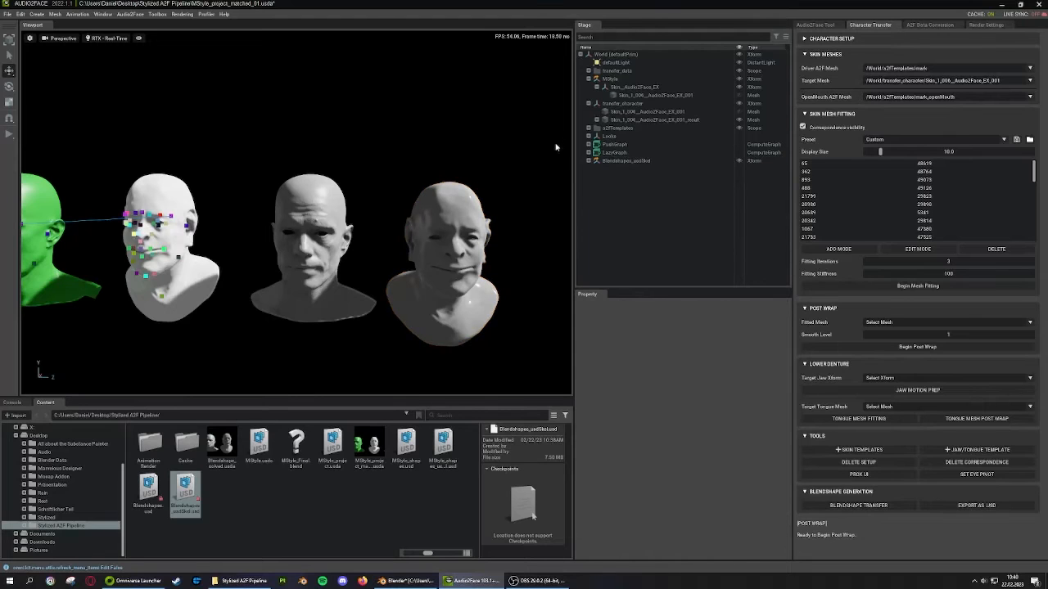
scroll(246, 260, down, 2)
middle_drag(142, 286, 183, 292)
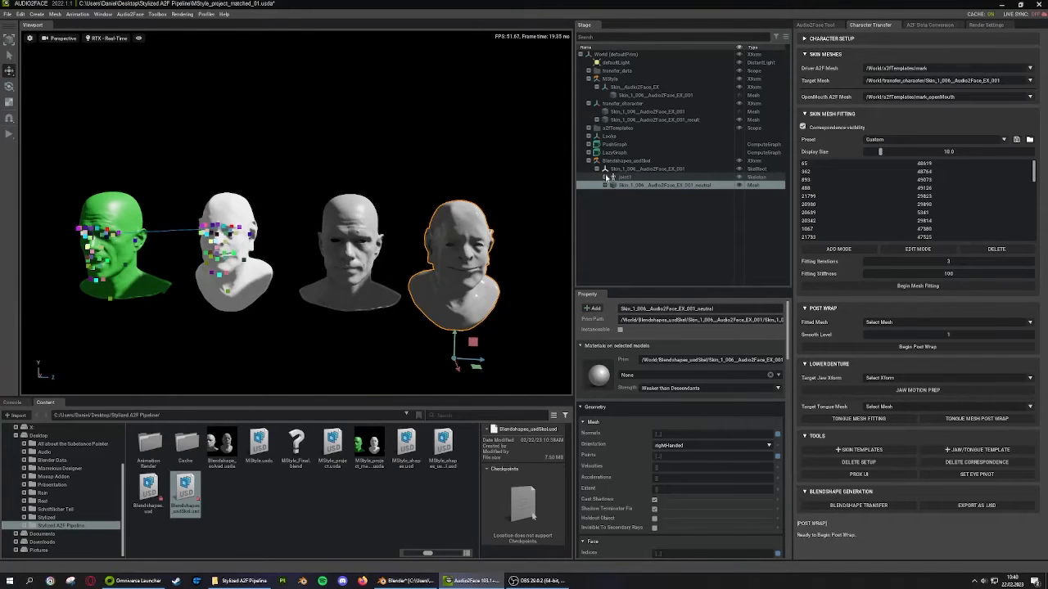
click(605, 177)
click(606, 185)
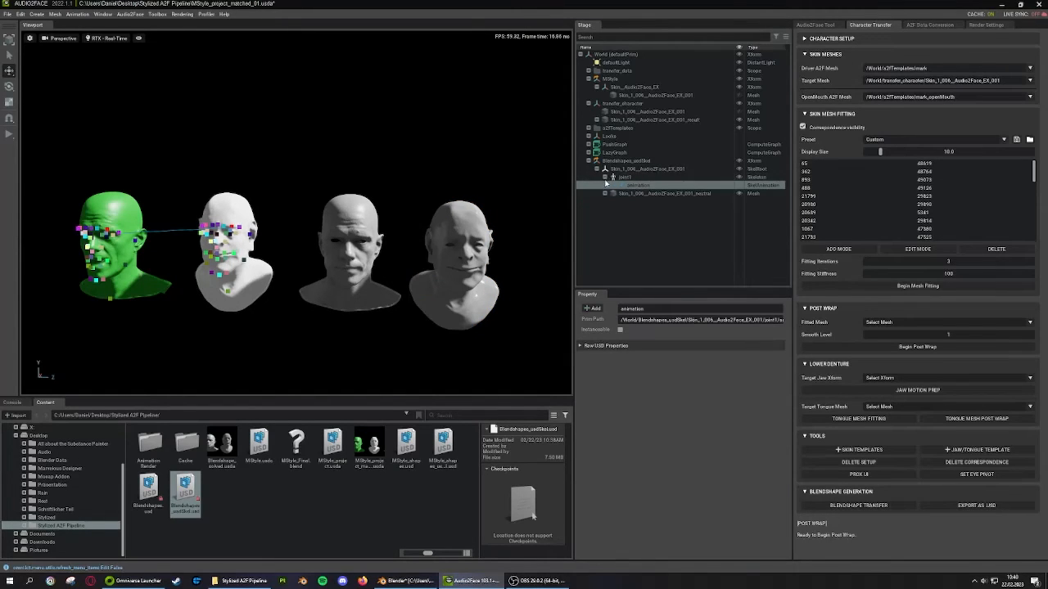
click(605, 176)
click(605, 185)
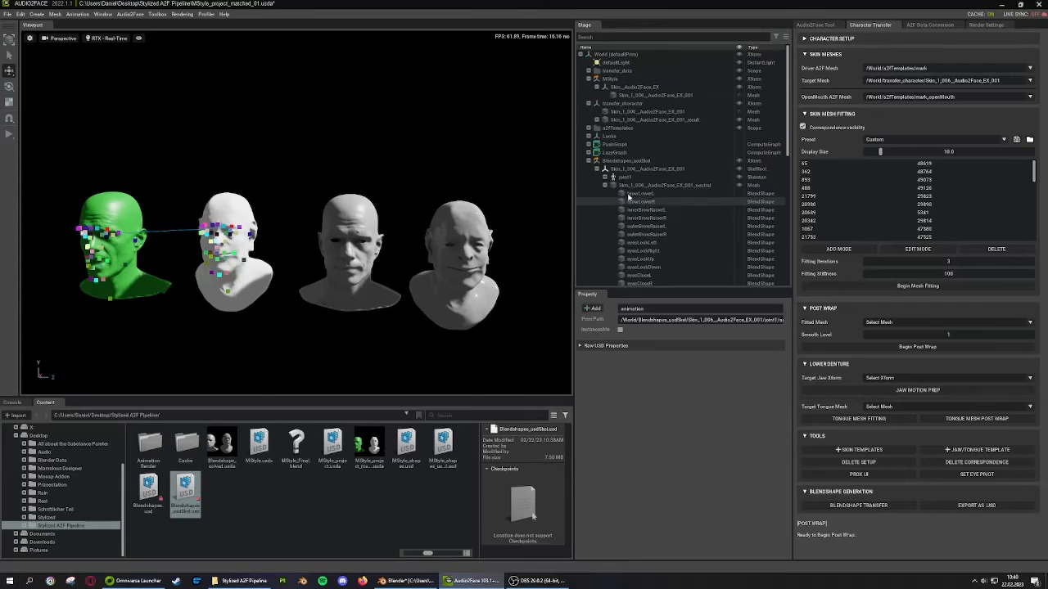
click(605, 185)
Turn off correspondence visibility and hide the green mark_openMouth head
middle_drag(176, 236, 260, 260)
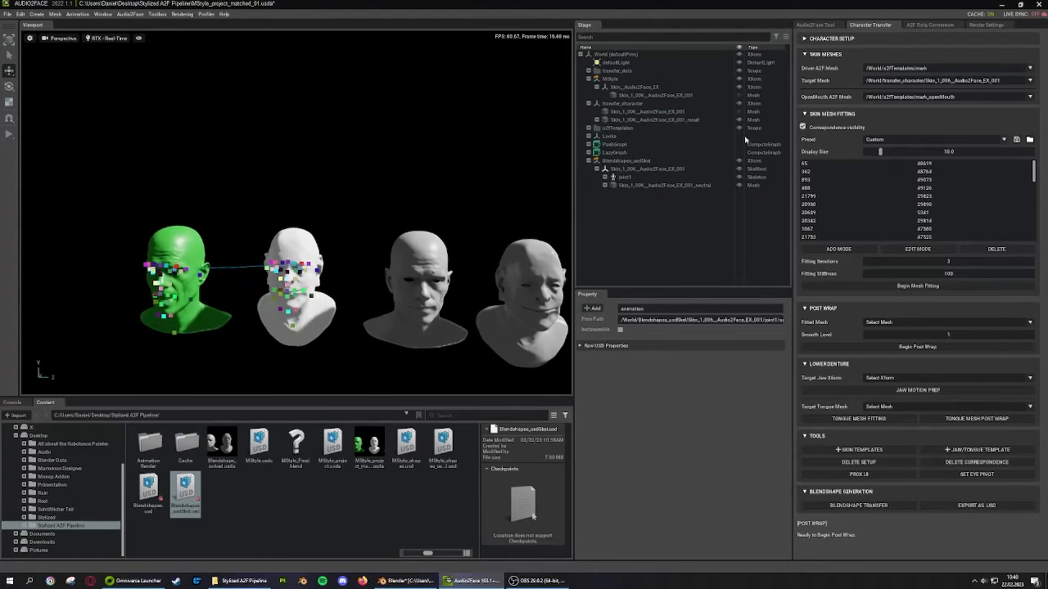
click(804, 128)
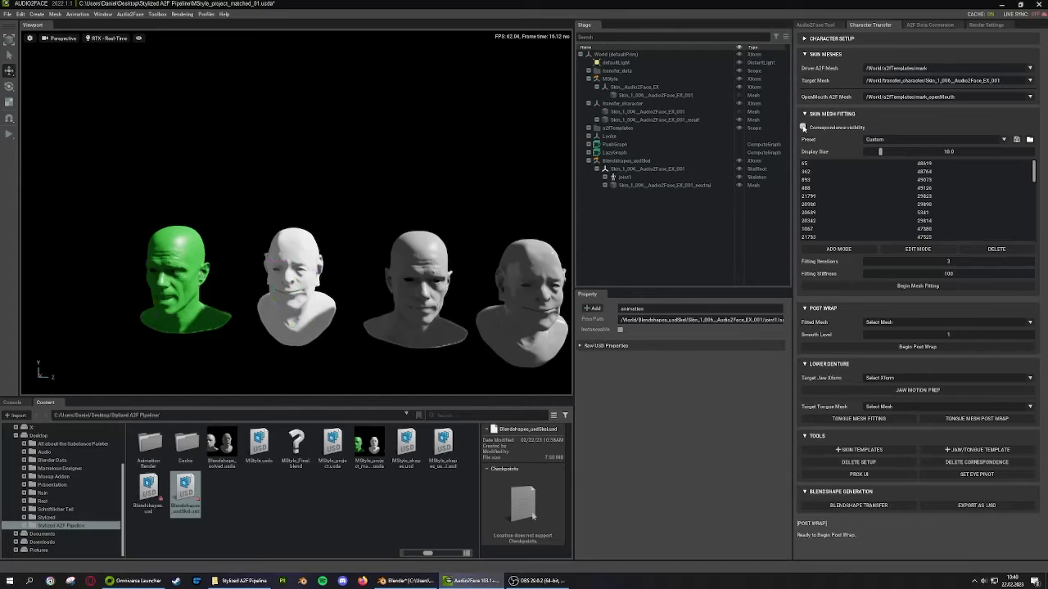
click(193, 256)
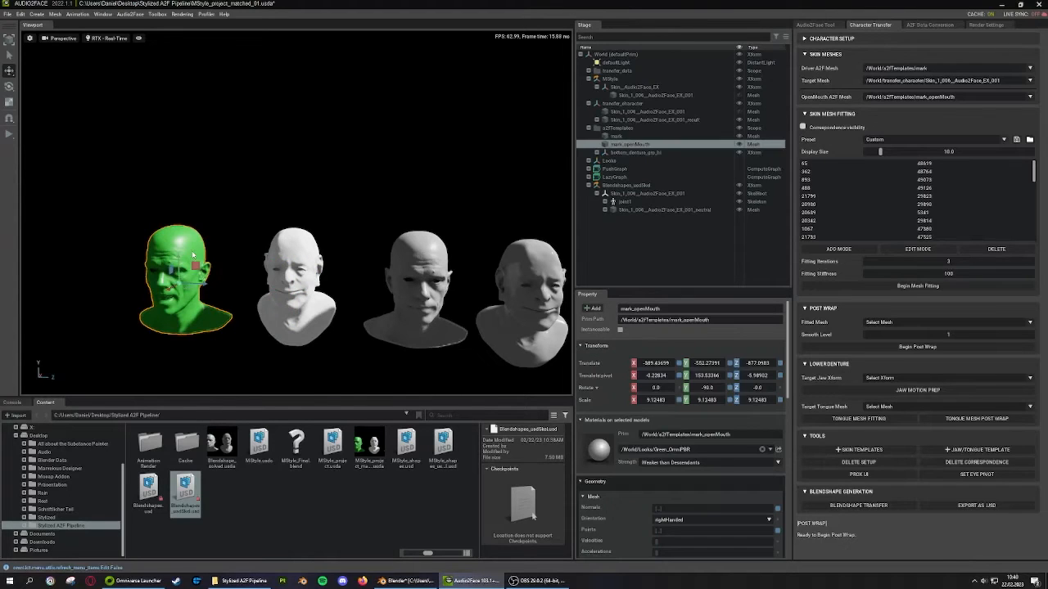
click(740, 145)
middle_drag(438, 281, 364, 199)
scroll(368, 196, up, 3)
middle_drag(412, 138, 380, 177)
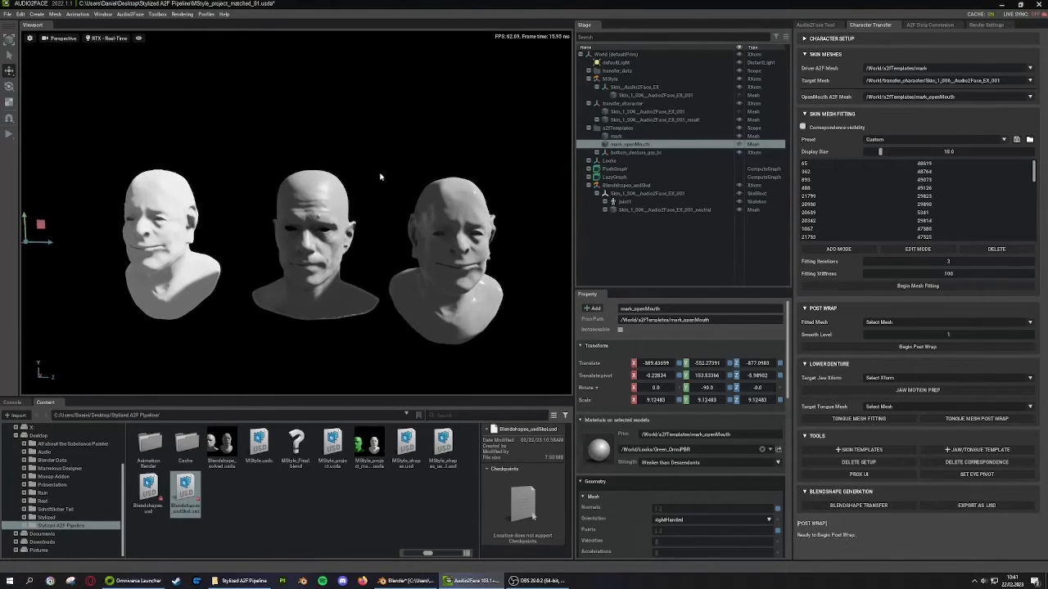
Examine the three remaining heads side by side in the viewport
click(315, 245)
drag(93, 122, 548, 343)
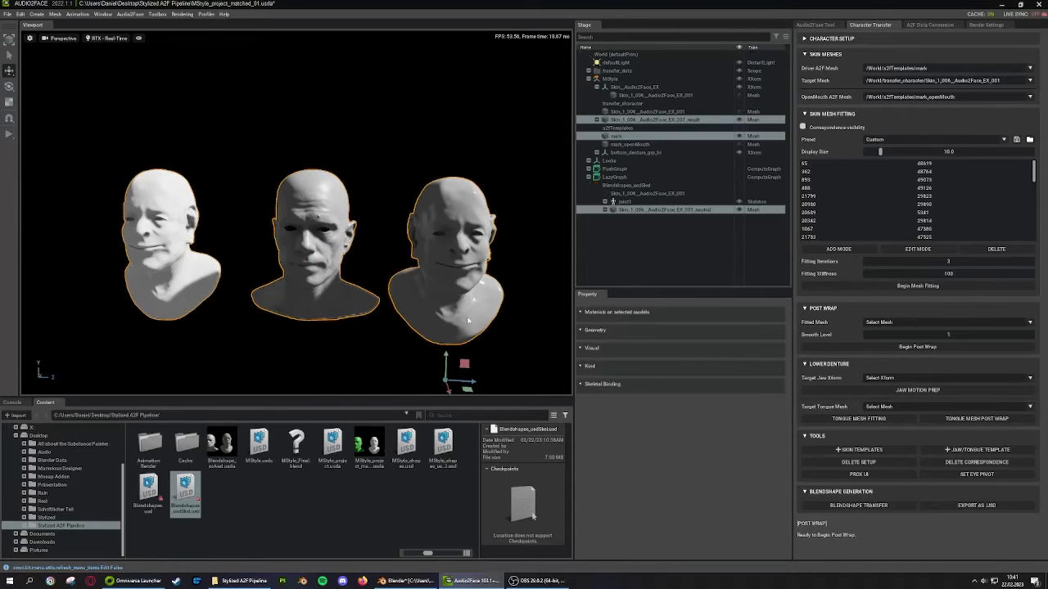
middle_drag(424, 298, 384, 271)
scroll(384, 271, down, 3)
scroll(384, 271, up, 2)
scroll(356, 270, up, 3)
middle_drag(362, 220, 386, 249)
alt+drag(386, 249, 334, 196)
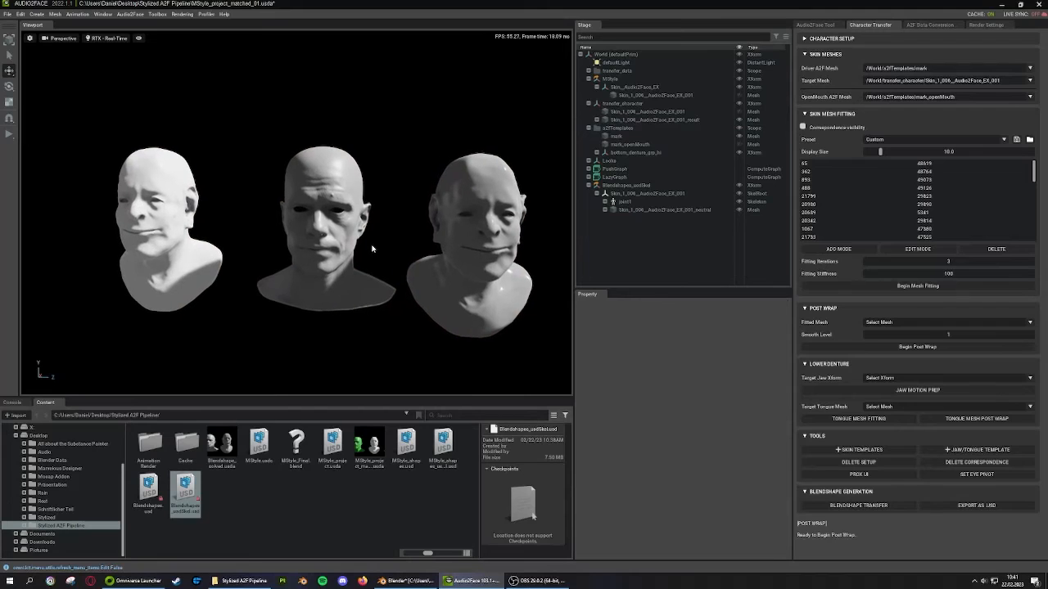
Create an A2F pipeline with Regular Audio Player and Full-Face Core, attached to the mark mesh
click(332, 169)
click(818, 24)
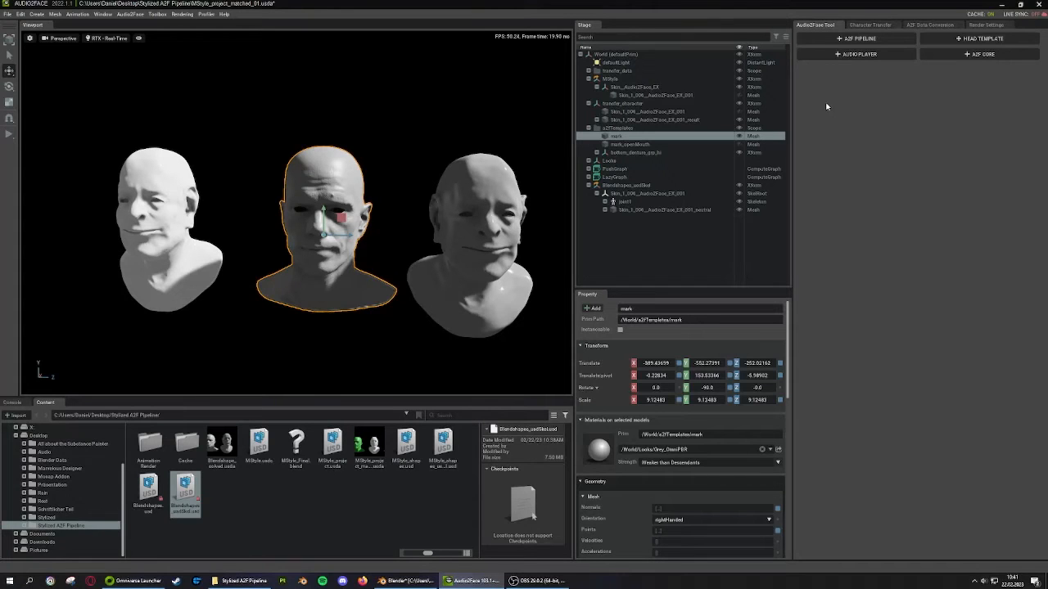
click(837, 41)
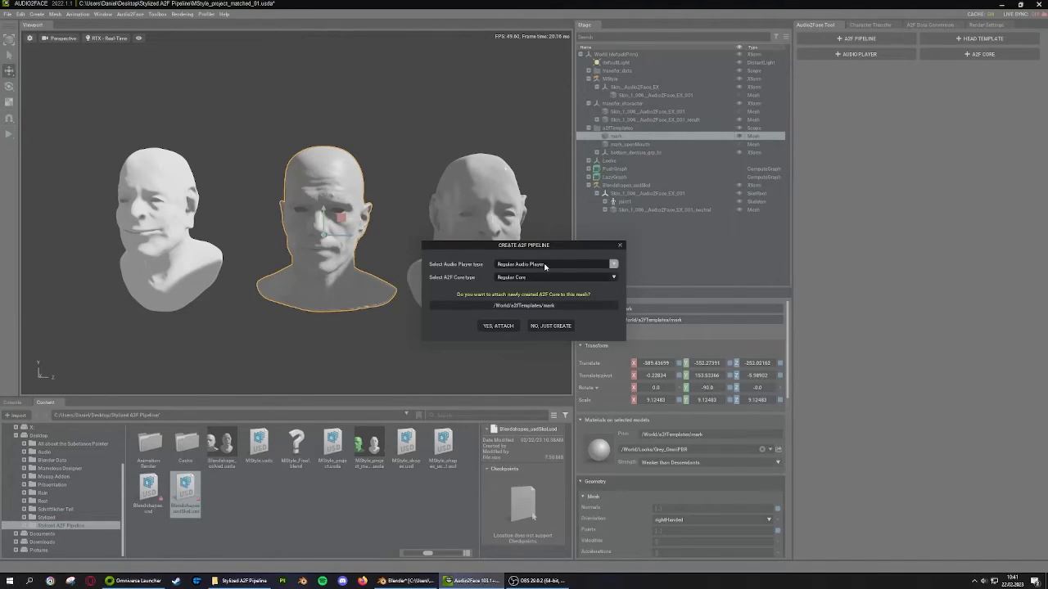
click(562, 265)
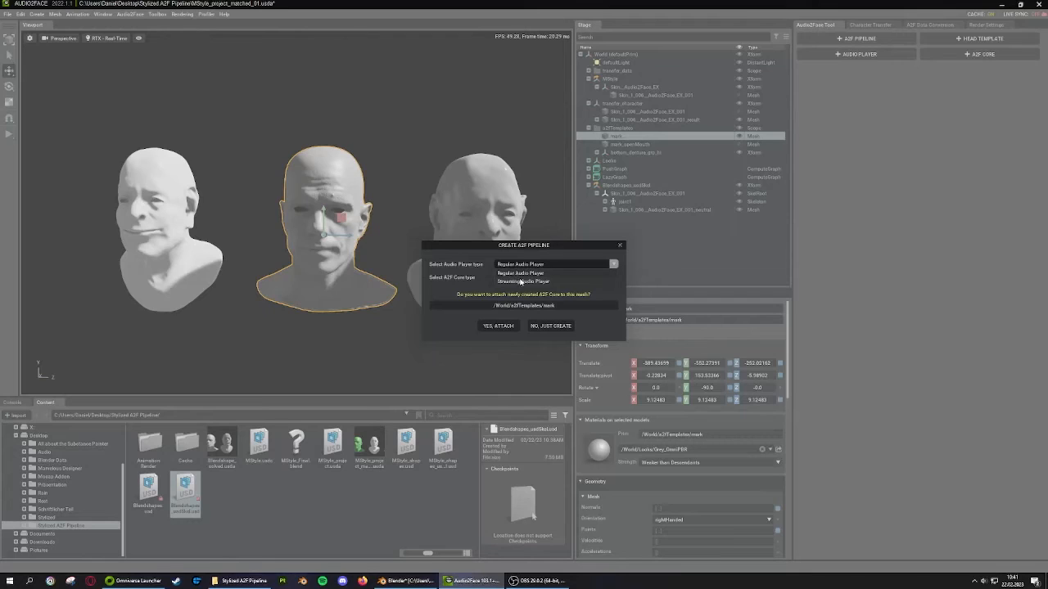
click(536, 273)
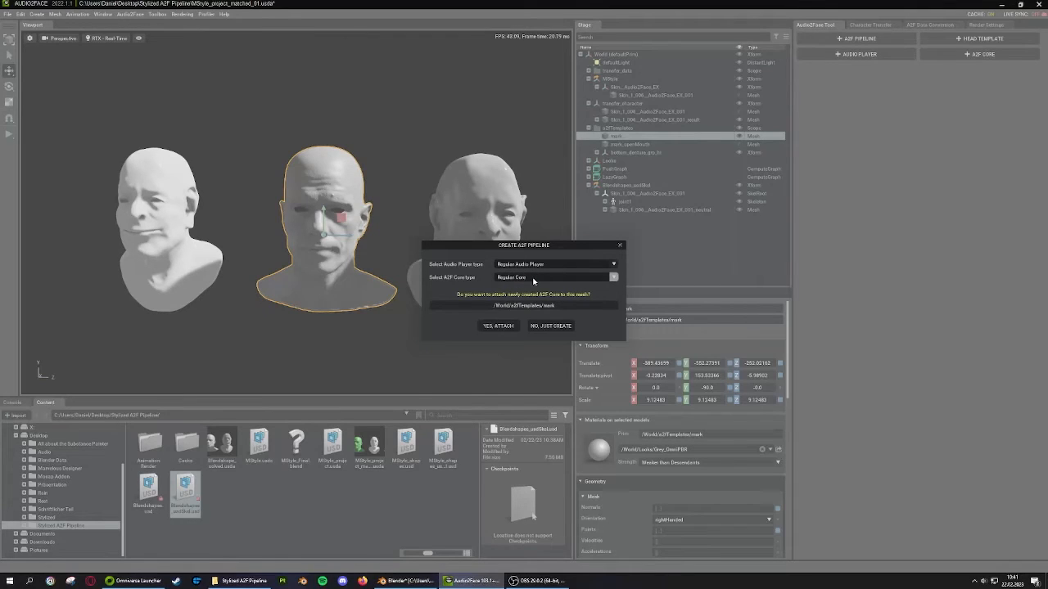
click(551, 279)
click(515, 295)
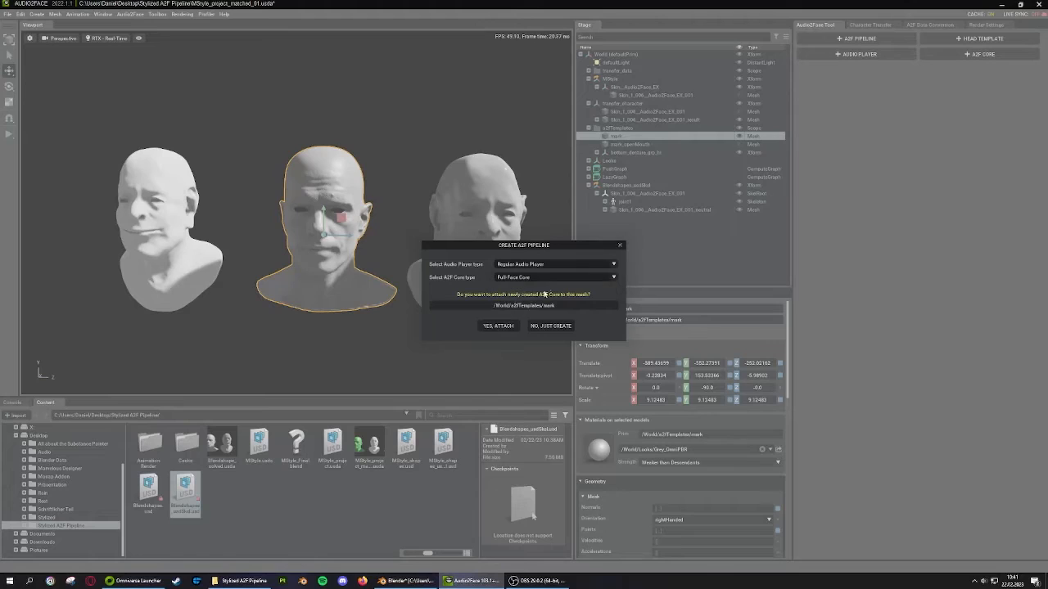
click(505, 327)
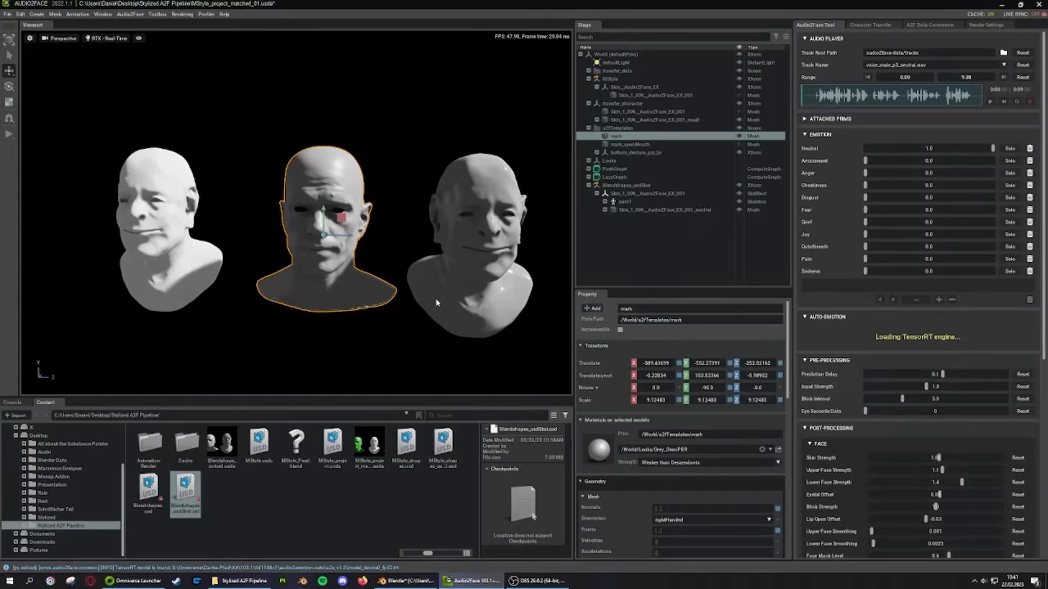
Scrub the voice track and compare the motion of the mark head, the fitted stylized head and the imported blendshape head
middle_drag(339, 281, 417, 274)
scroll(413, 278, up, 3)
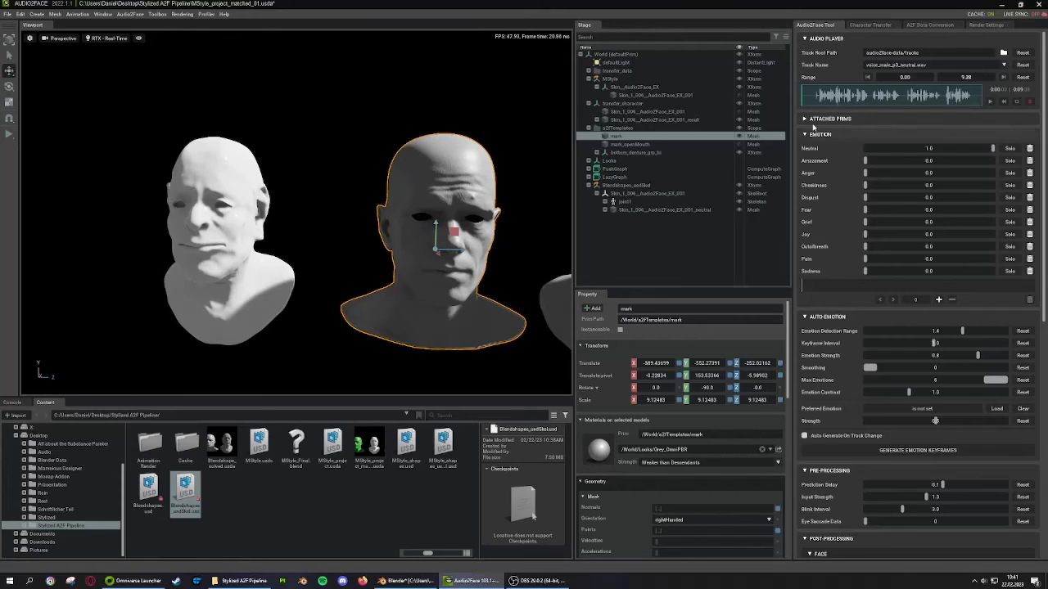
mouse_move(803, 96)
mouse_down()
mouse_move(917, 101)
mouse_move(789, 108)
mouse_up()
scroll(308, 217, up, 2)
middle_drag(308, 217, 357, 152)
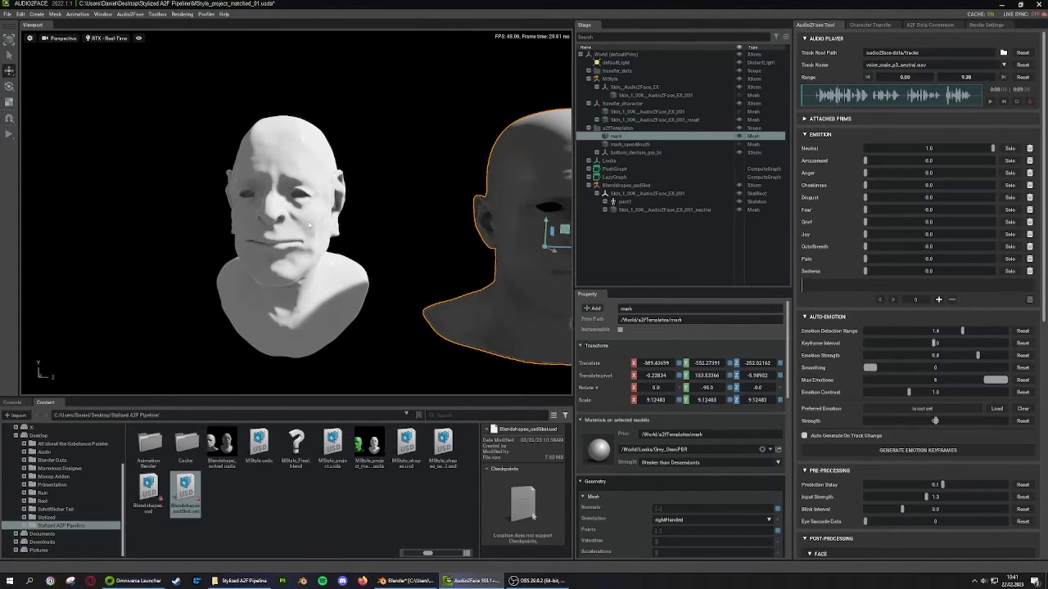
middle_drag(308, 252, 156, 249)
scroll(193, 221, down, 2)
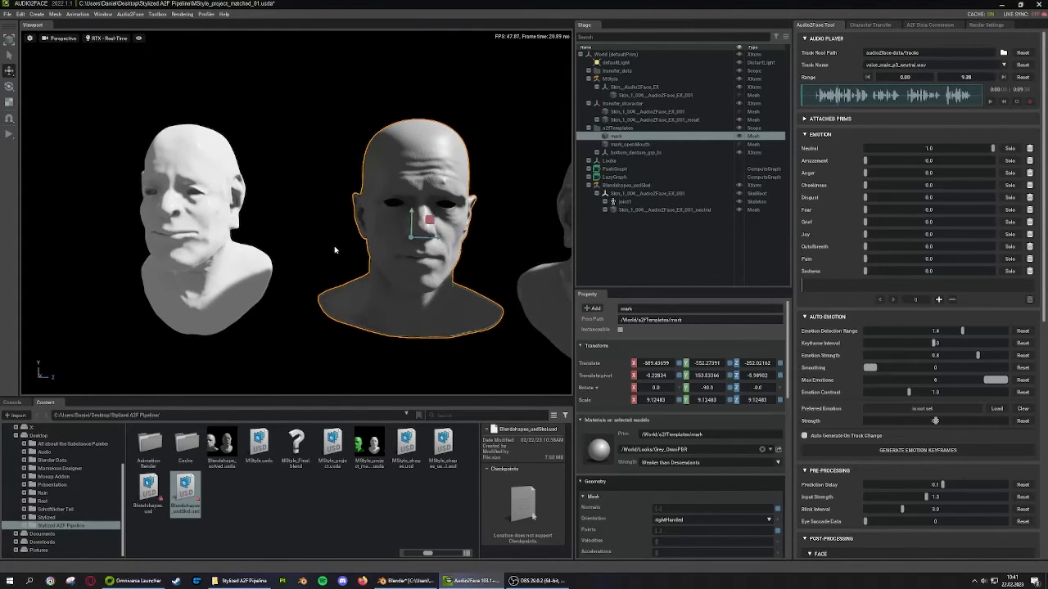
middle_drag(335, 248, 357, 252)
alt+drag(258, 225, 392, 232)
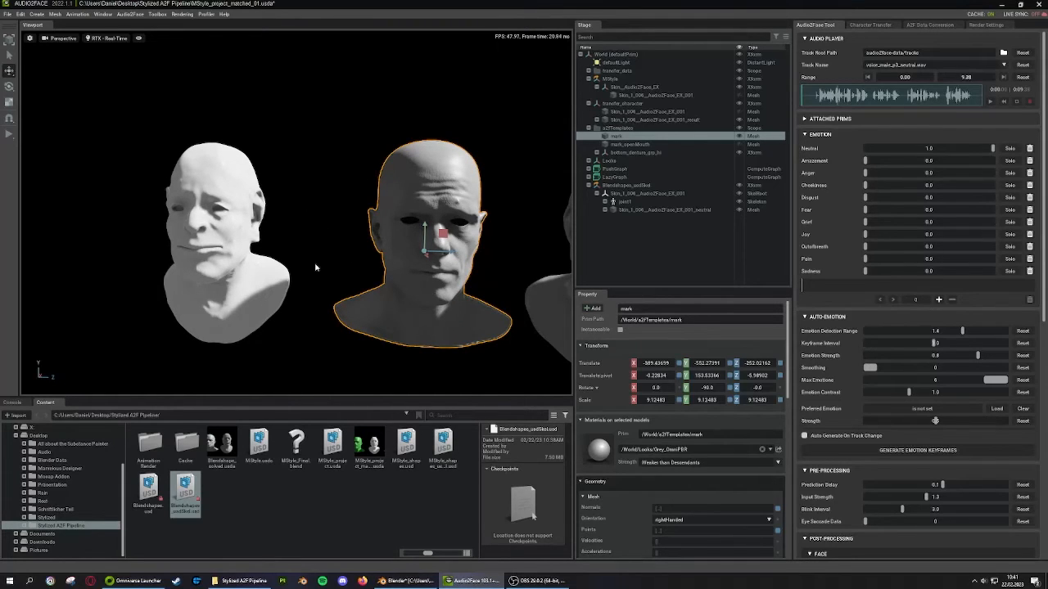
scroll(365, 260, down, 1)
click(323, 219)
middle_drag(323, 218, 149, 225)
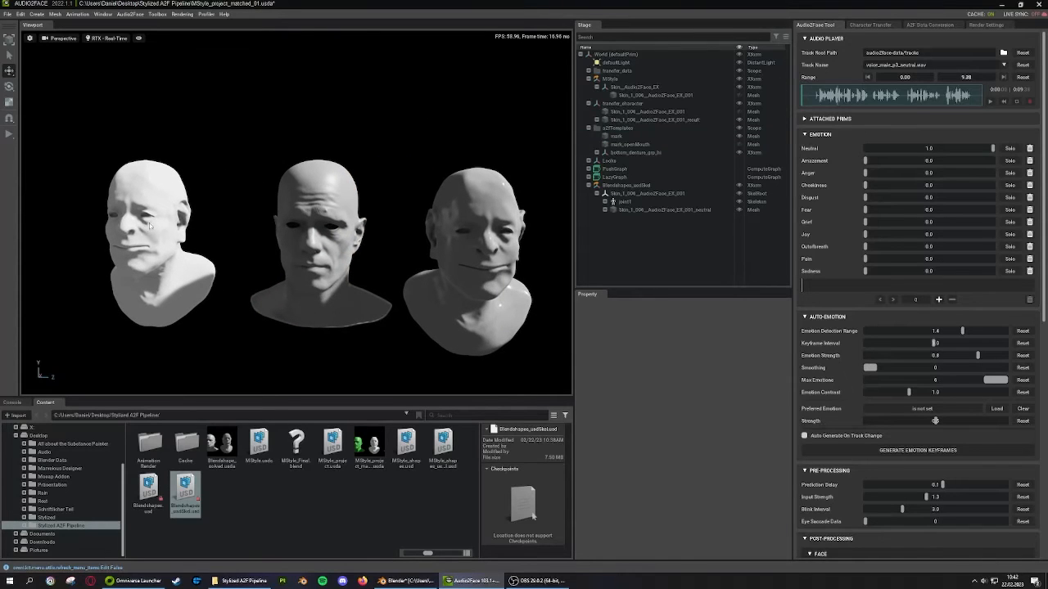
click(136, 177)
click(466, 218)
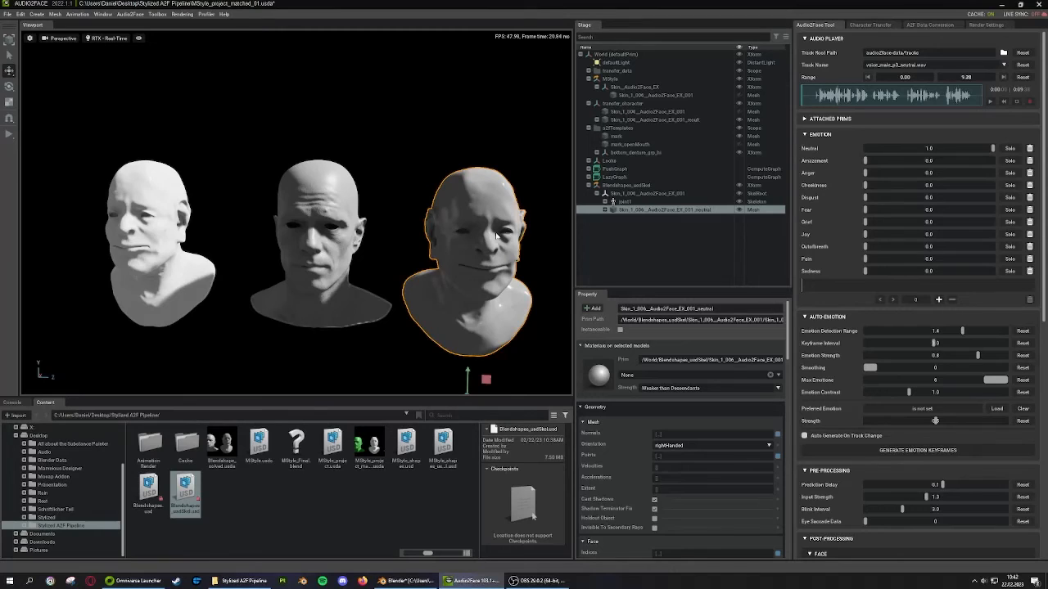
Set up a blendshape solve with Skin_1_006__Audio2Face_EX_001_result as input anim mesh and the imported Skin_1_006__Audio2Face_EX_001_neutral as blendshape mesh
click(925, 28)
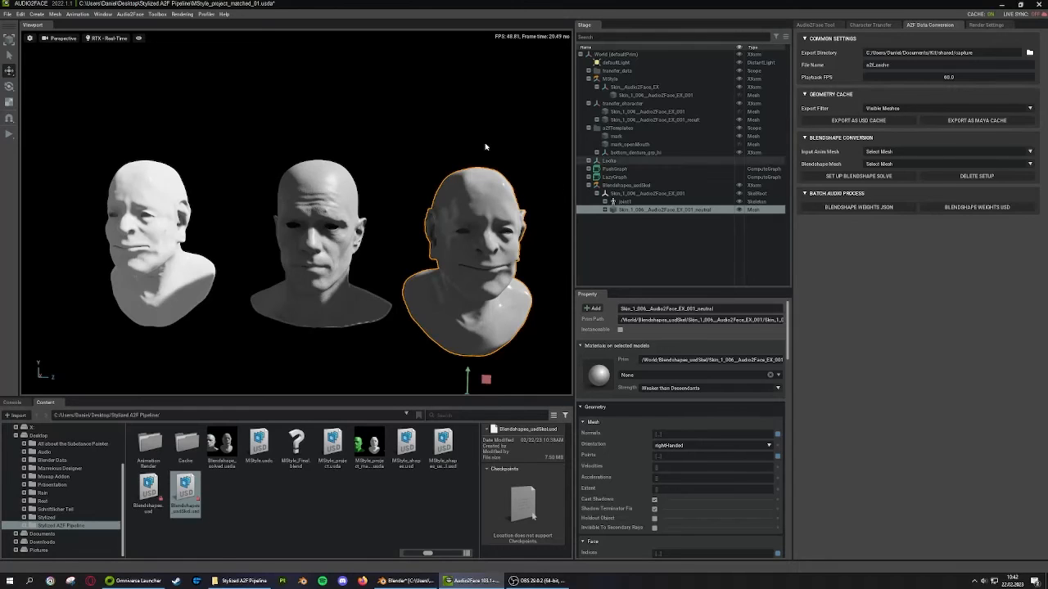
click(151, 196)
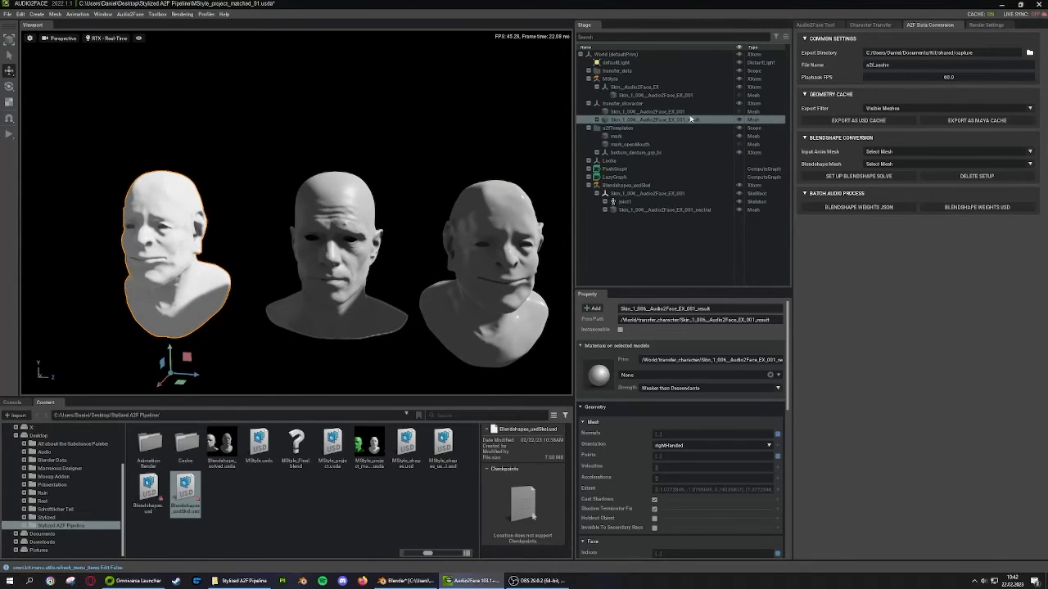
click(998, 153)
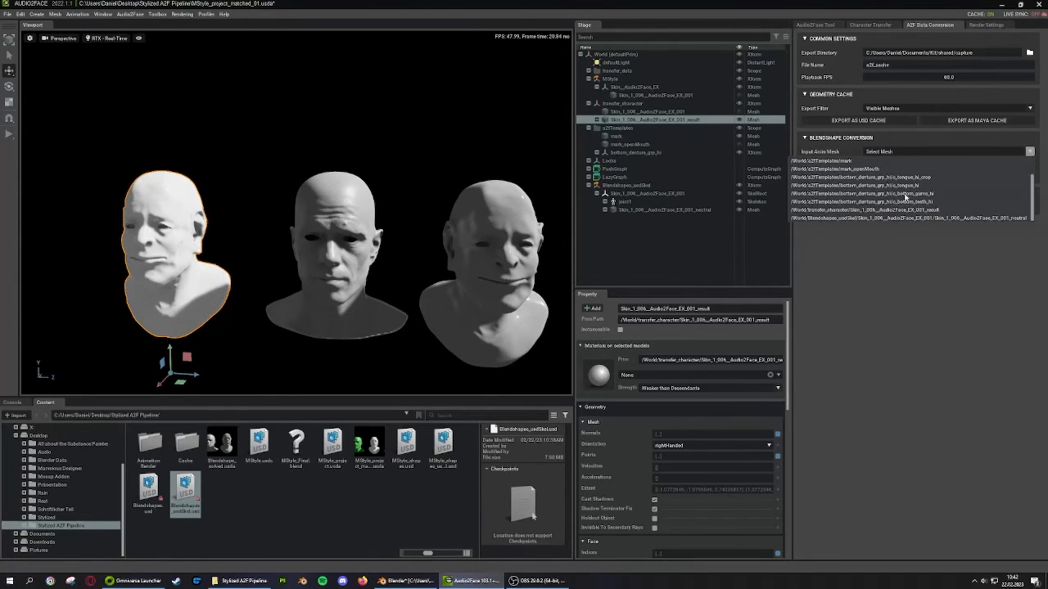
click(901, 211)
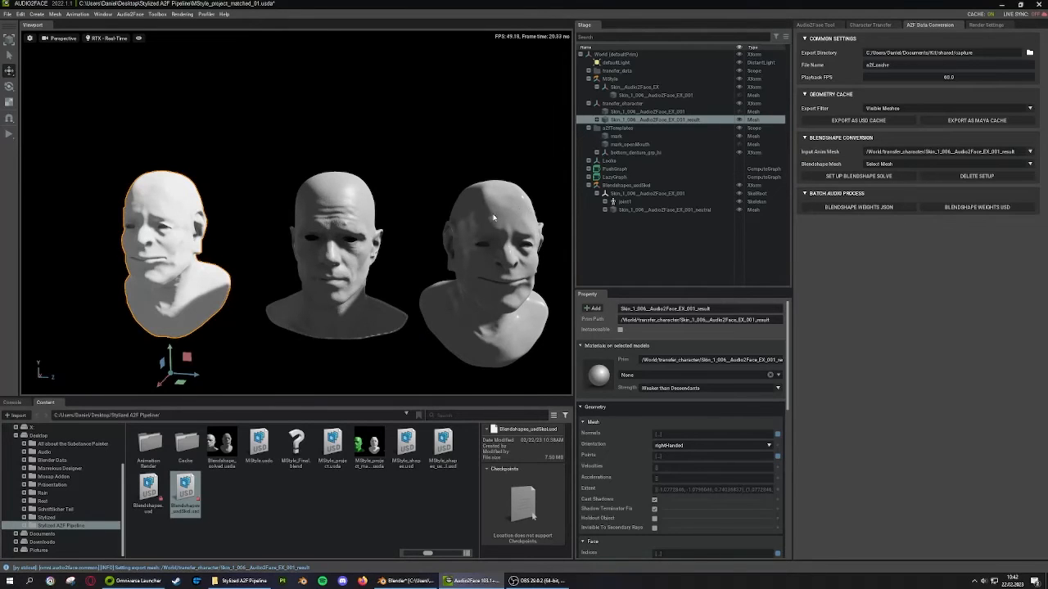
click(663, 210)
click(1030, 164)
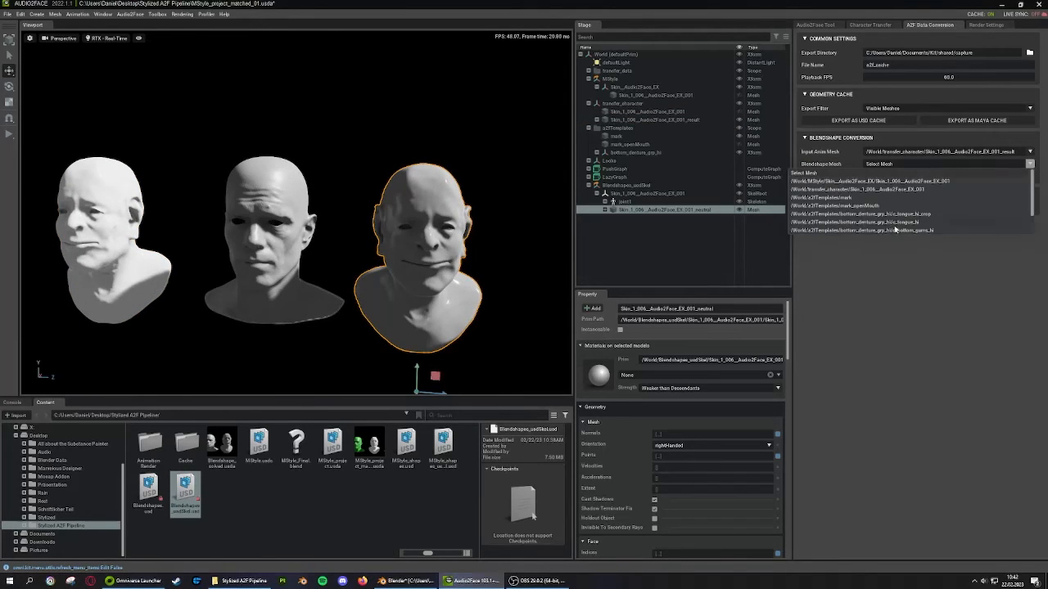
click(1017, 232)
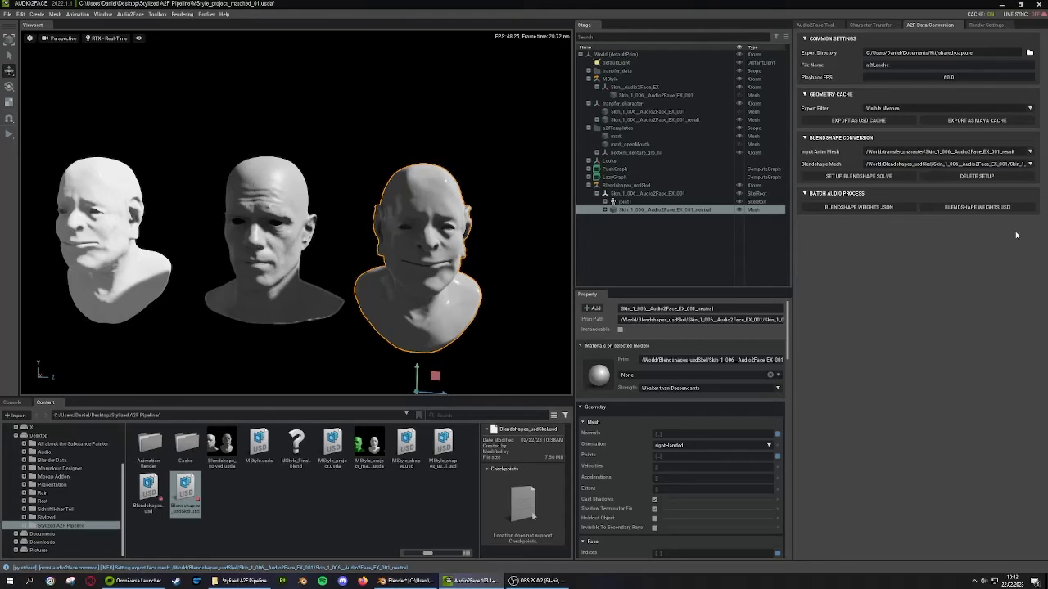
mouse_move(289, 211)
middle_down()
mouse_move(330, 217)
mouse_move(301, 210)
middle_up()
click(853, 178)
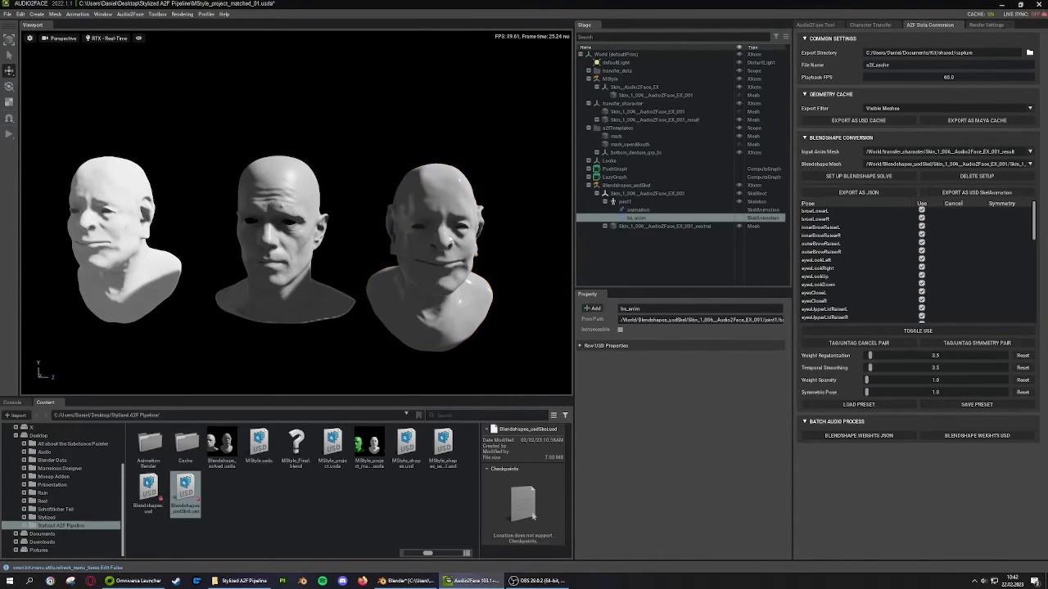
Exclude the brow and eye poses from browLowerL through eyesUpperLidRaiserR from the solve and preview the voice track
scroll(925, 275, down, 8)
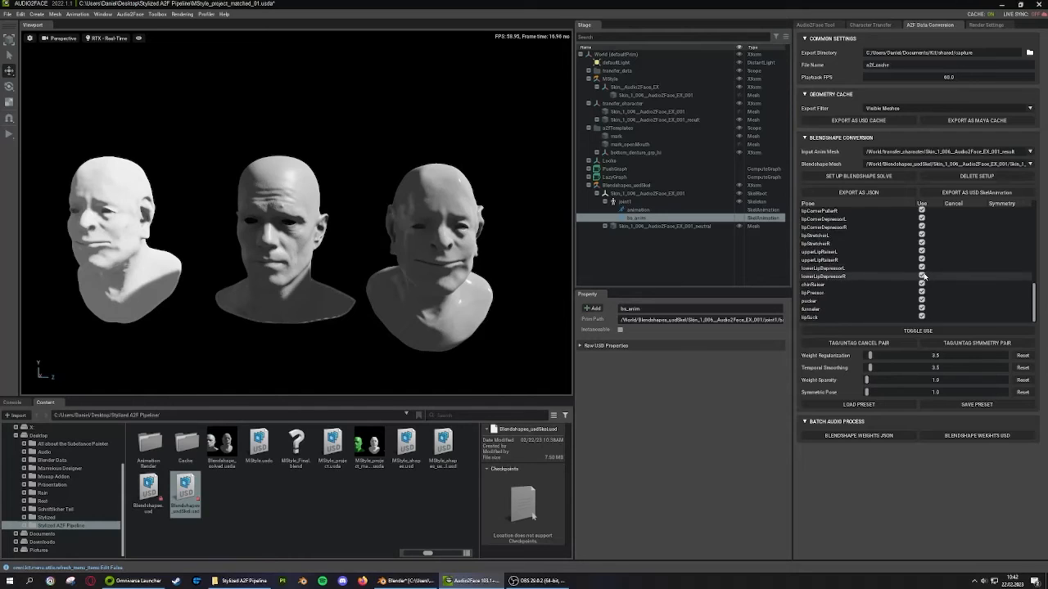
scroll(922, 241, up, 8)
click(922, 210)
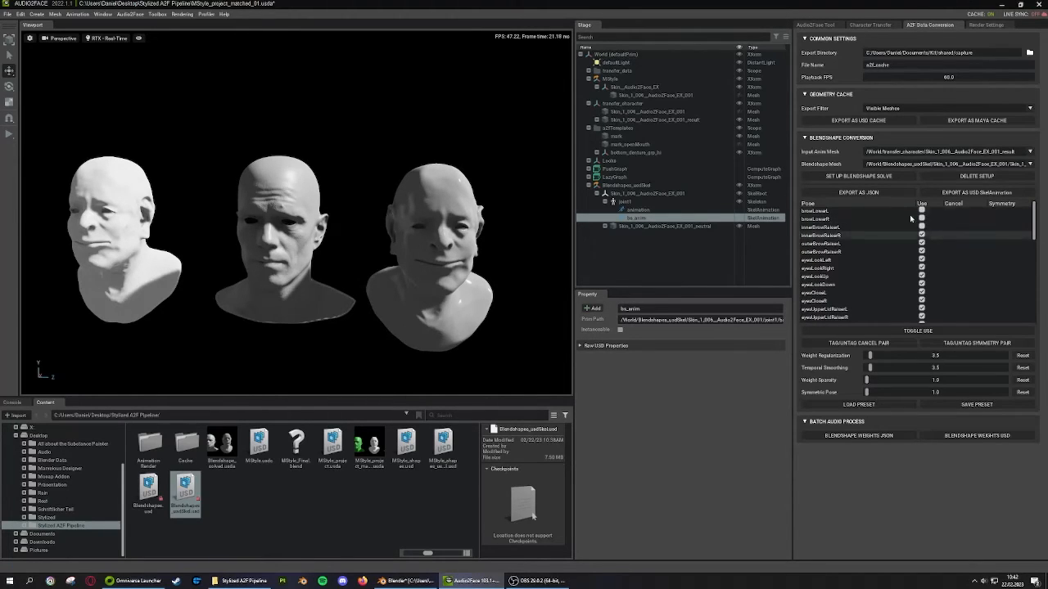
click(900, 211)
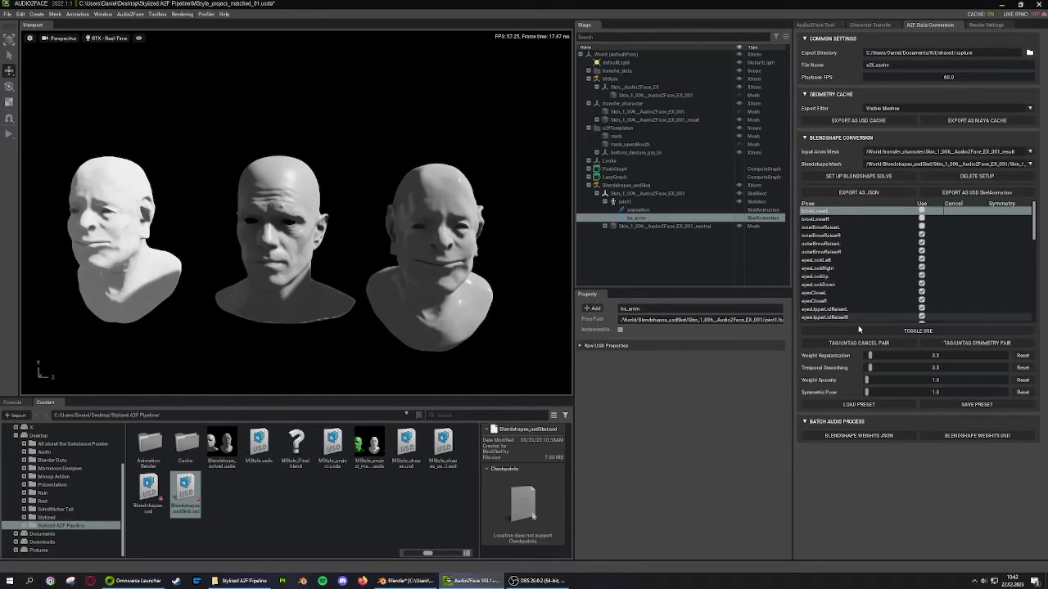
scroll(852, 311, down, 1)
shift+click(843, 297)
scroll(848, 303, up, 1)
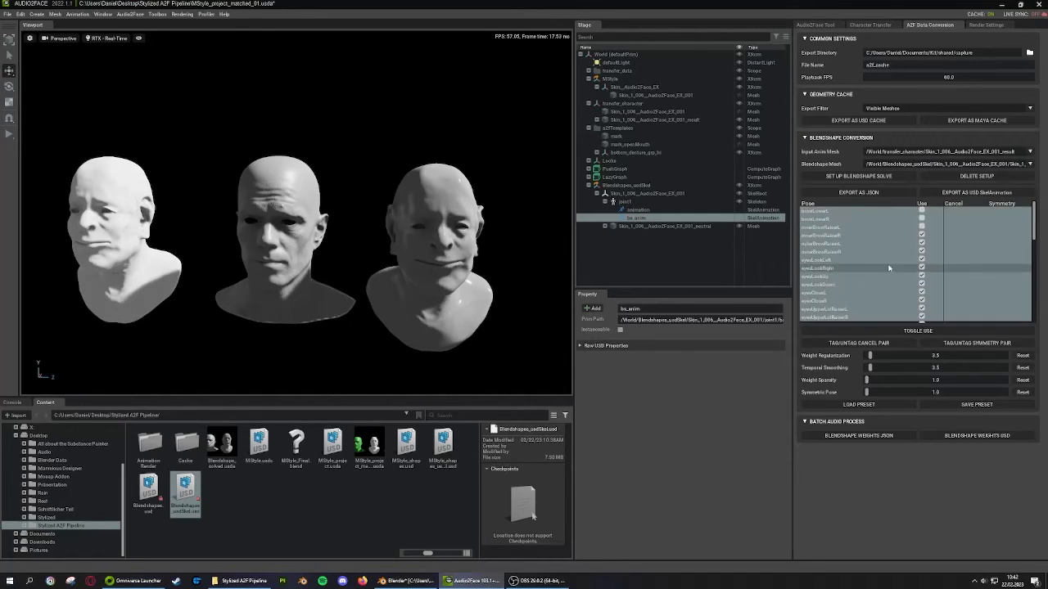
click(905, 331)
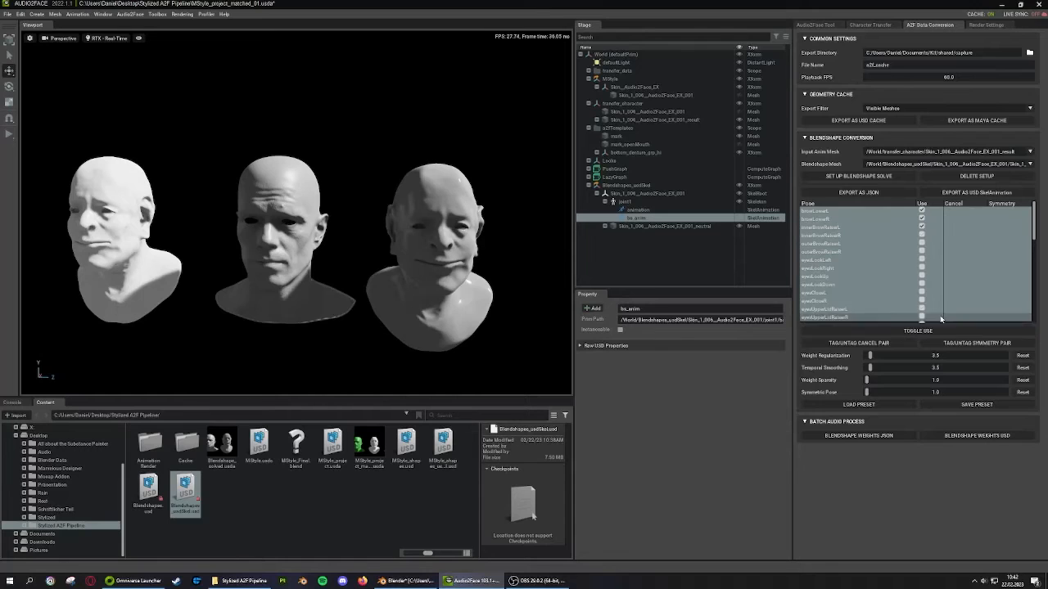
click(922, 220)
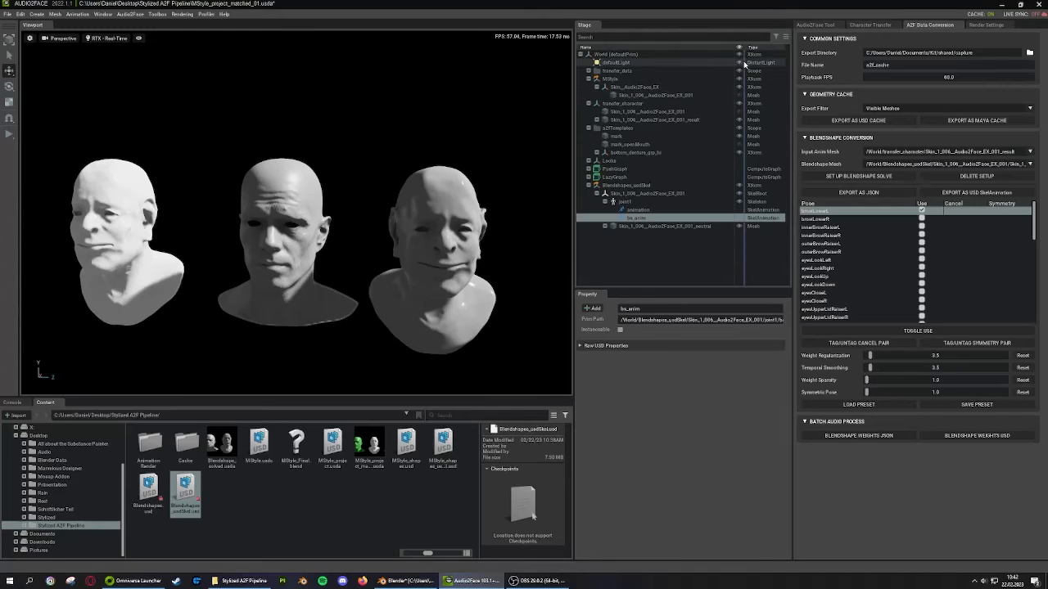
click(816, 25)
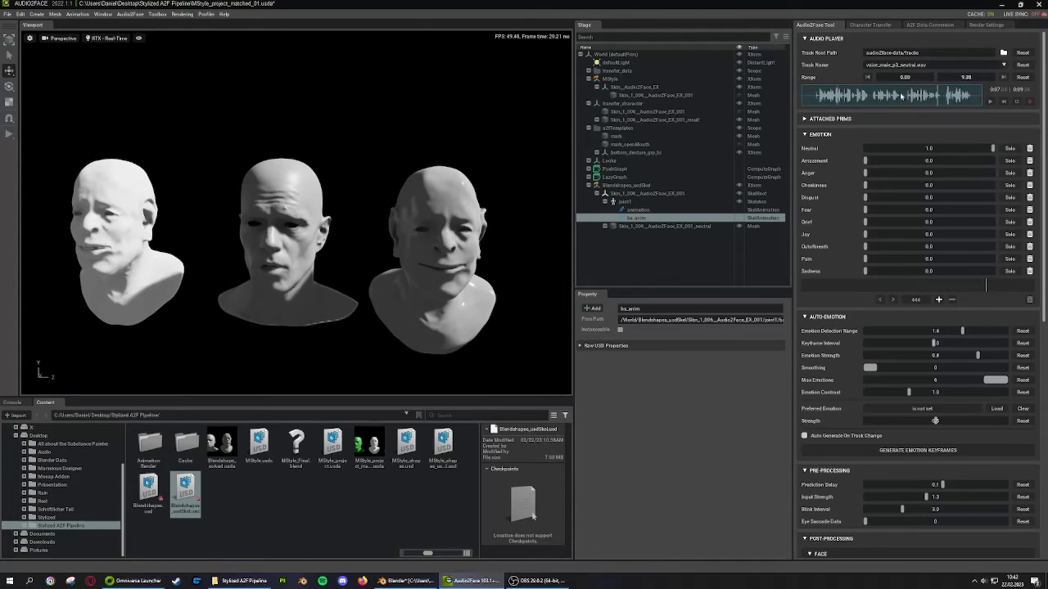
Re-enable the brow and eye poses from browLowerL through eyesUpperLidRaiserR in the blendshape solve
click(930, 24)
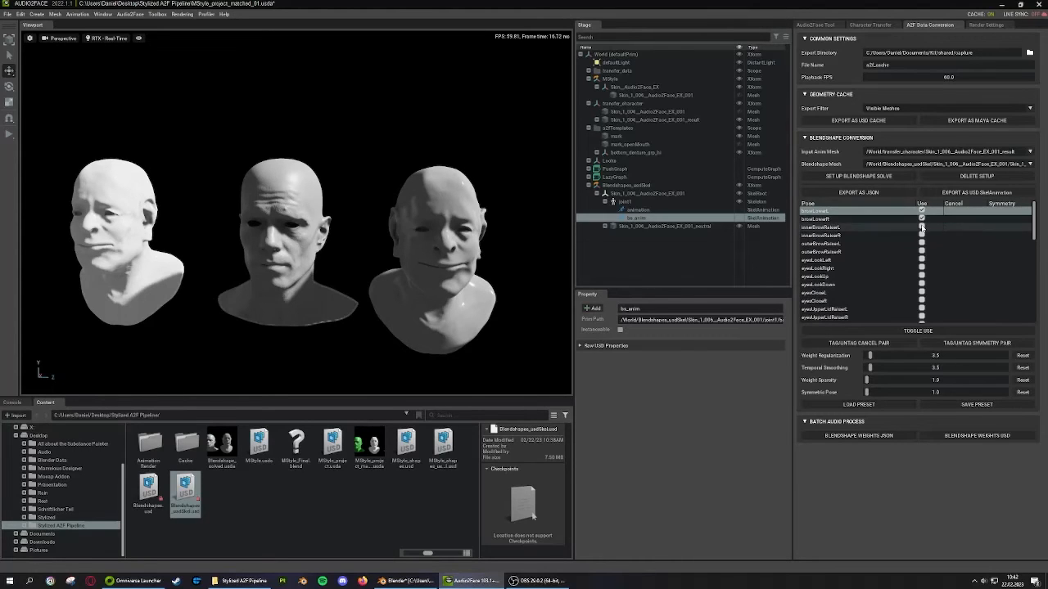
scroll(911, 226, down, 2)
scroll(871, 301, up, 1)
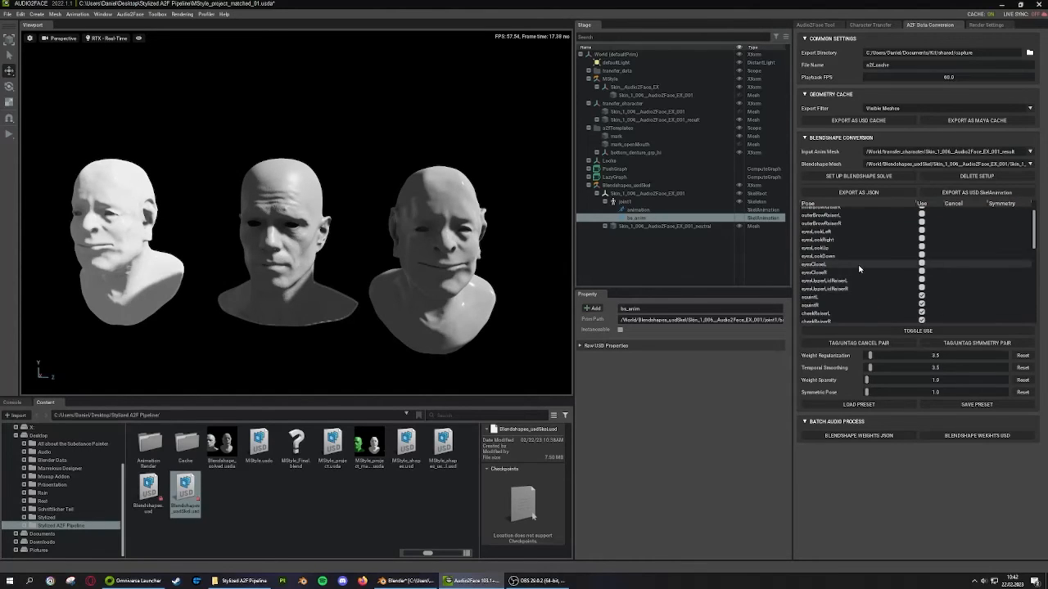
shift+click(856, 289)
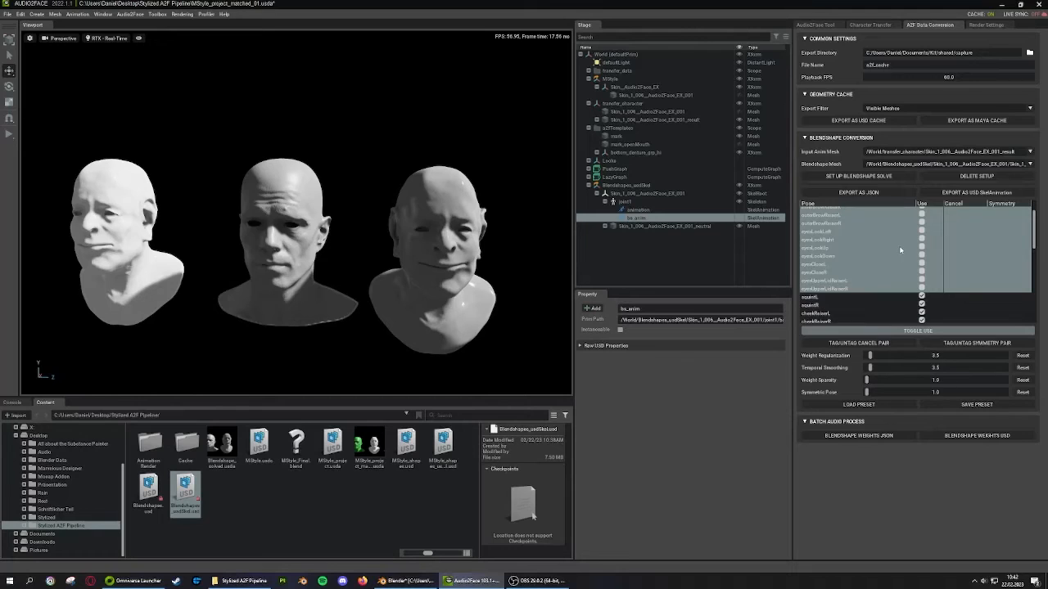
scroll(921, 251, up, 1)
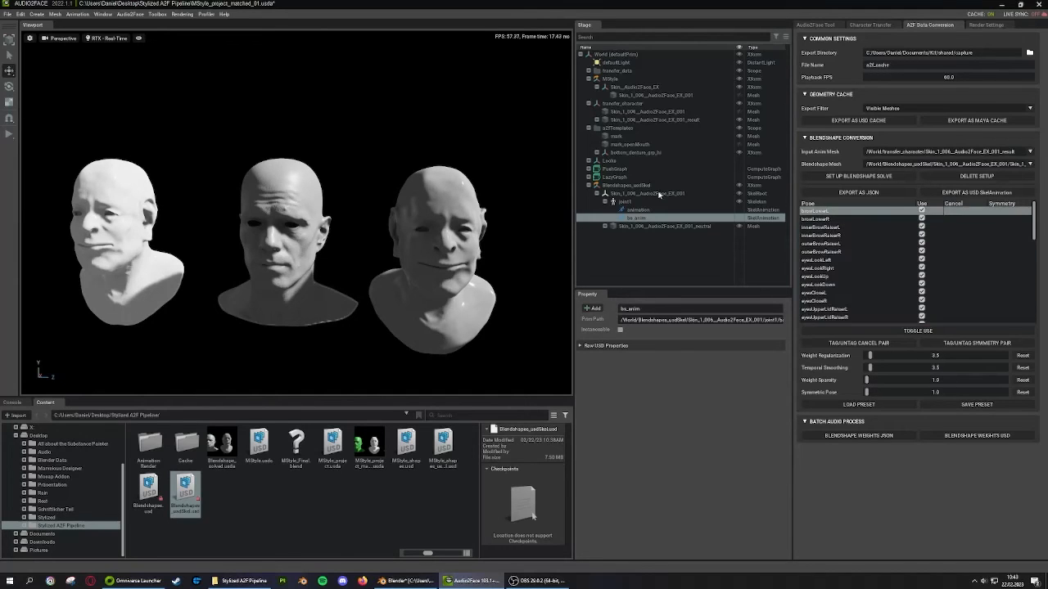
Scrub the voice track and examine how the imported blendshape head moves beside the mark head
click(825, 25)
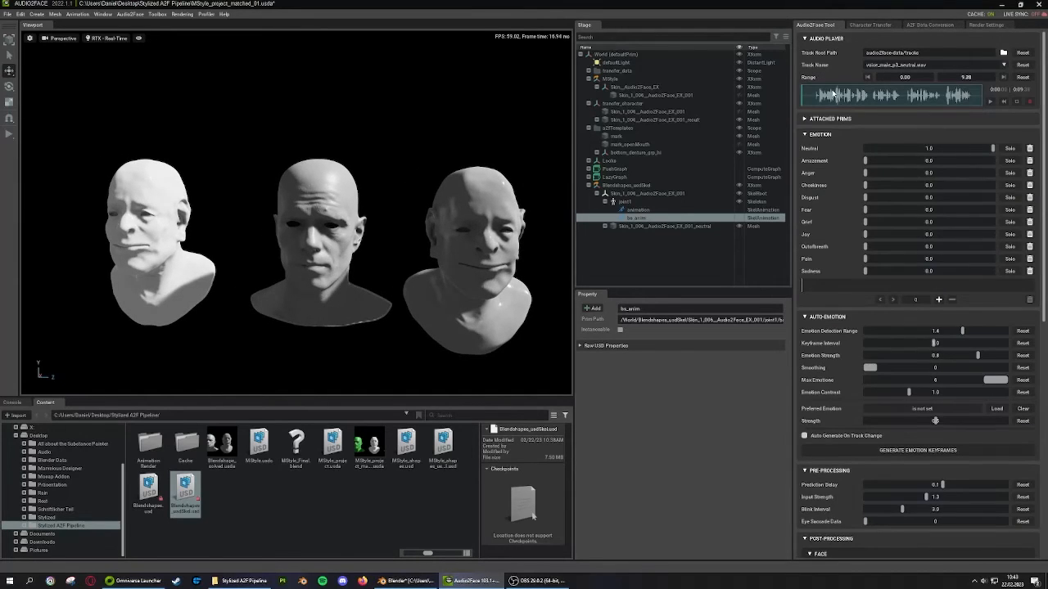
drag(819, 94, 902, 107)
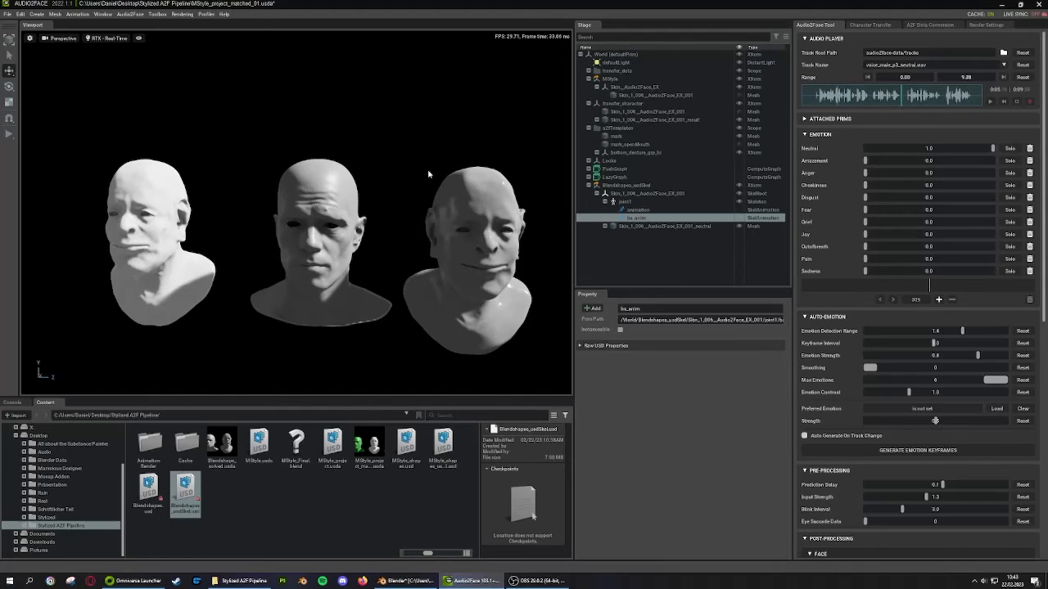
scroll(428, 173, up, 2)
middle_drag(428, 173, 376, 146)
drag(837, 96, 797, 107)
middle_drag(450, 167, 444, 175)
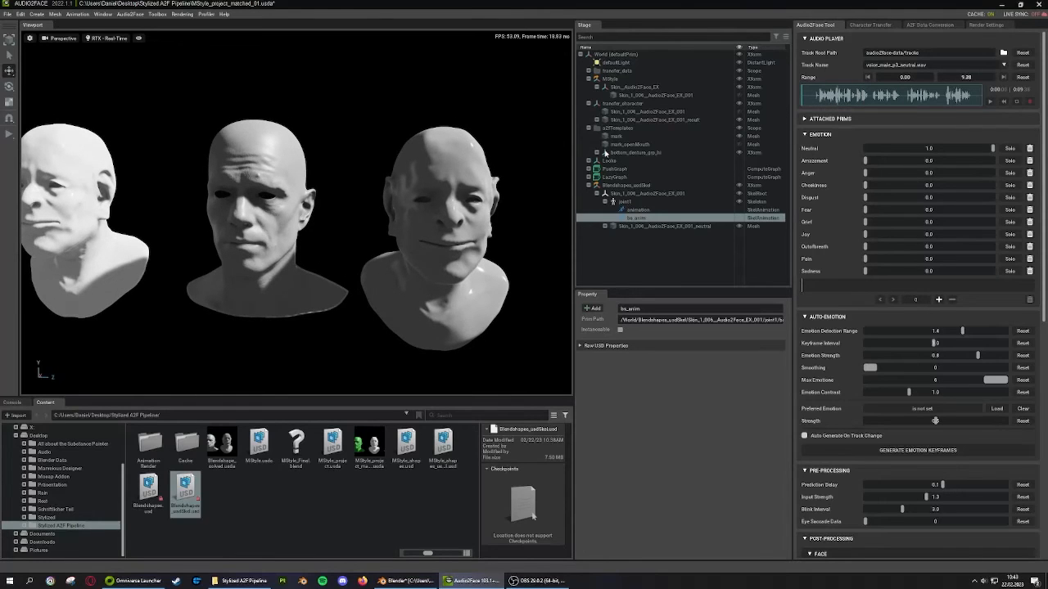
Lower the blendshape solve's Weight Regularization to 0.29 and its Temporal Smoothing to 0.0
click(909, 25)
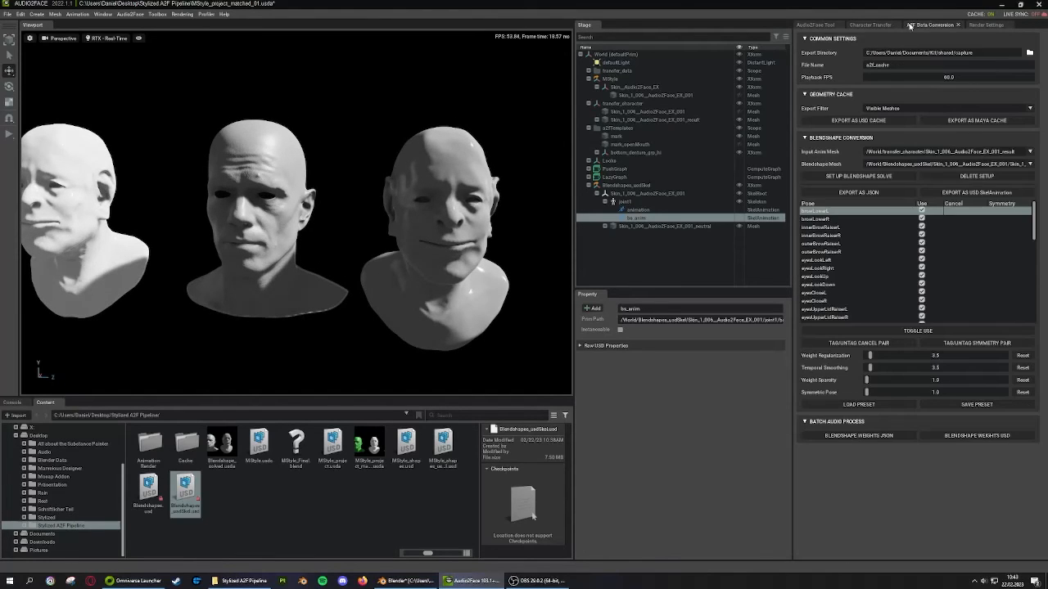
click(452, 171)
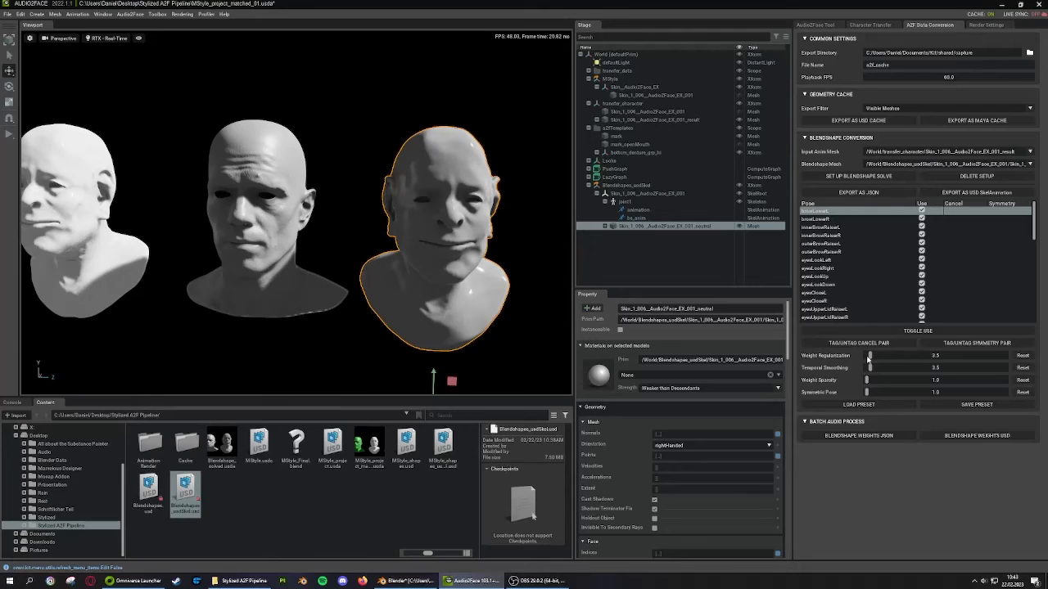
drag(871, 356, 869, 369)
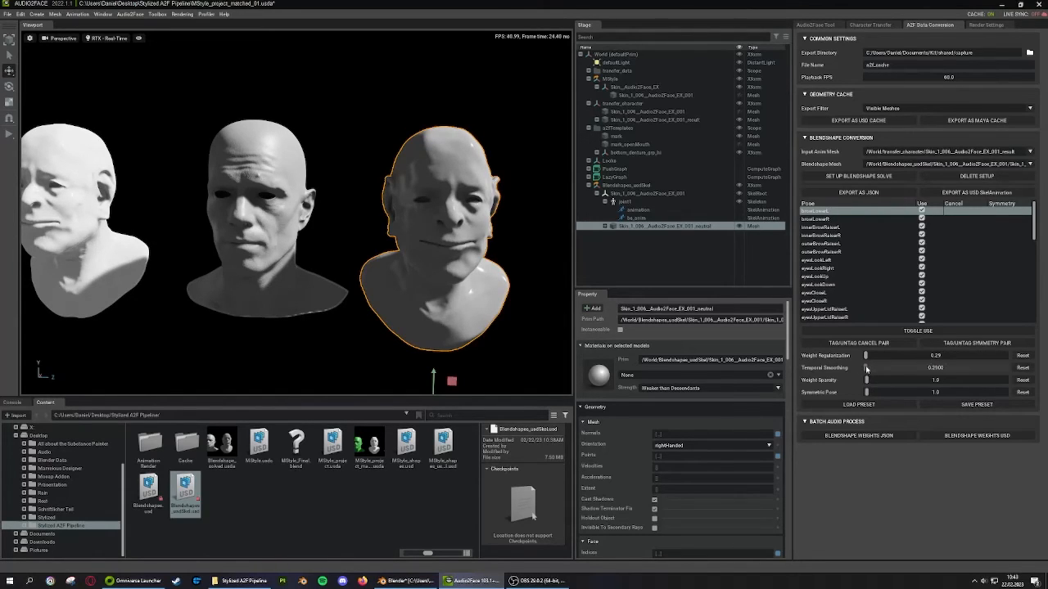
drag(866, 369, 866, 369)
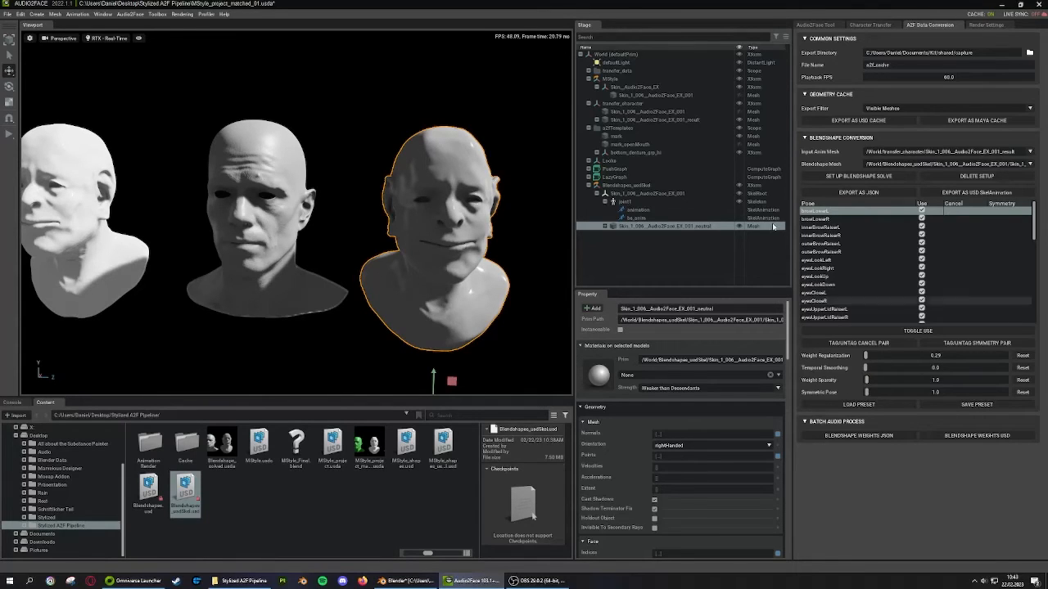
Play the voice track from the start and examine the mouth and face motion of the imported blendshape head
click(816, 24)
drag(818, 95, 791, 105)
key(space)
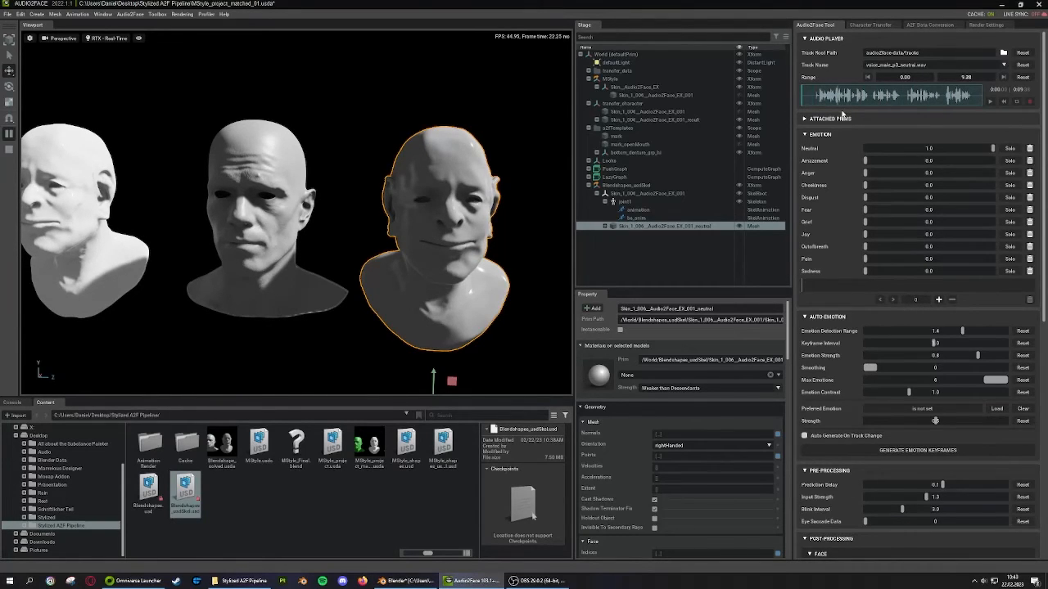
key(space)
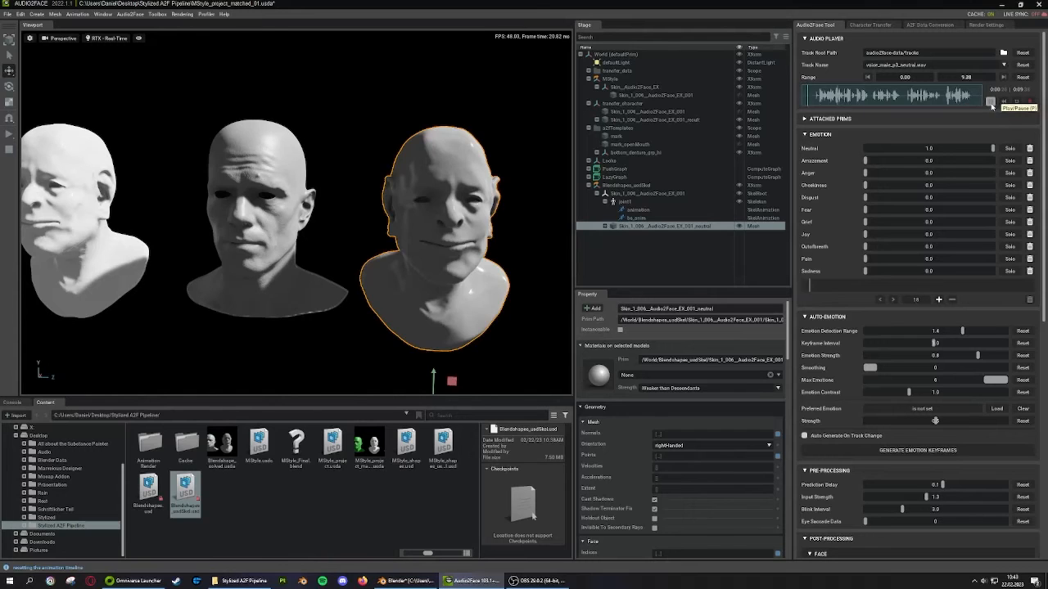
click(990, 104)
scroll(371, 177, up, 5)
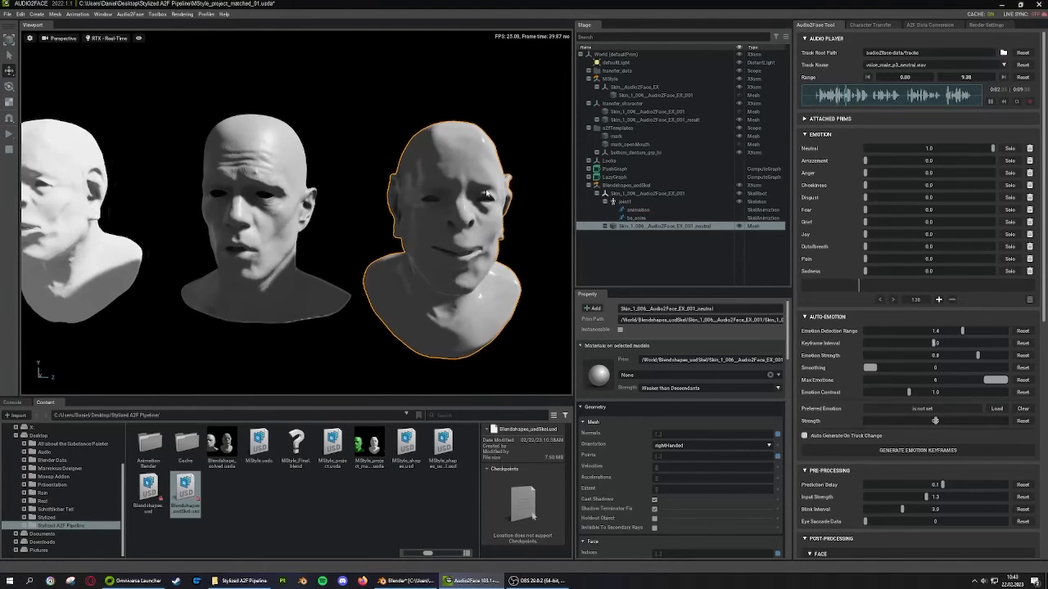
middle_drag(371, 177, 348, 178)
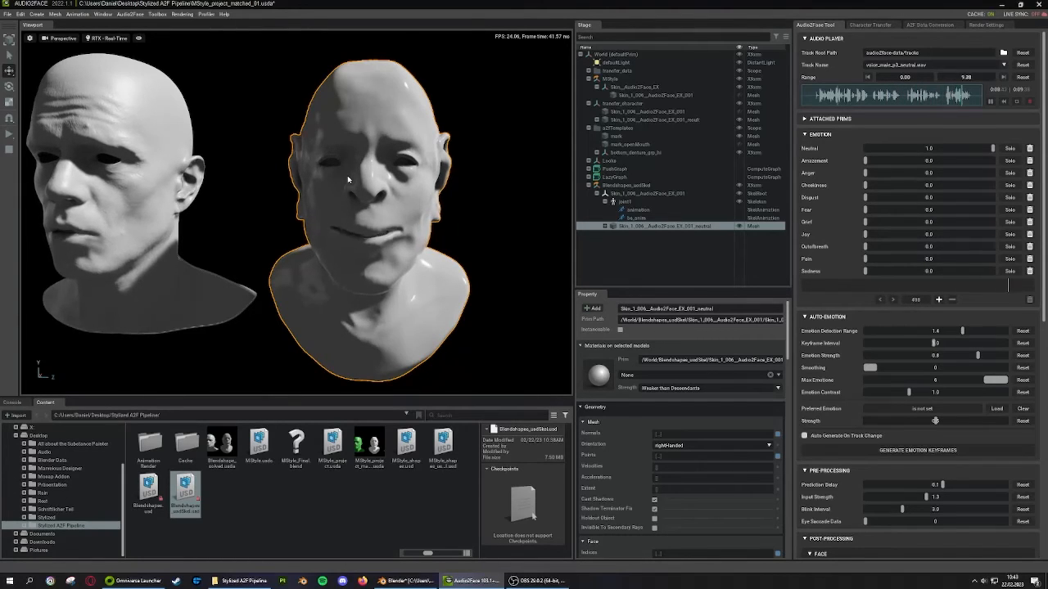
click(991, 101)
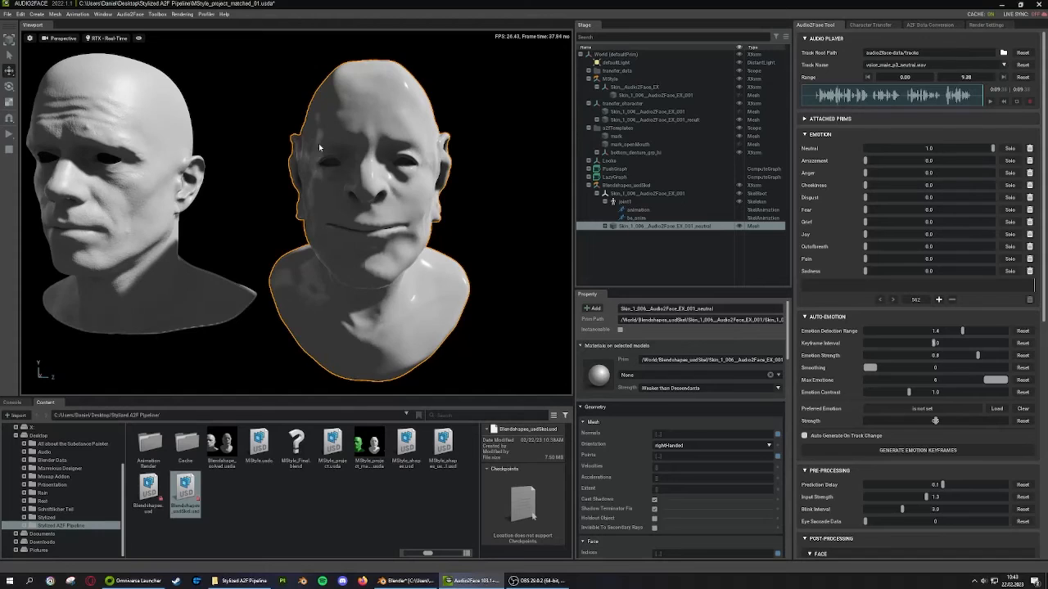
Raise the Amazement emotion to 1.0 and compare the expressions of the three heads
scroll(322, 155, down, 2)
alt+drag(326, 193, 465, 199)
scroll(414, 237, up, 2)
scroll(410, 242, down, 1)
alt+drag(409, 244, 346, 218)
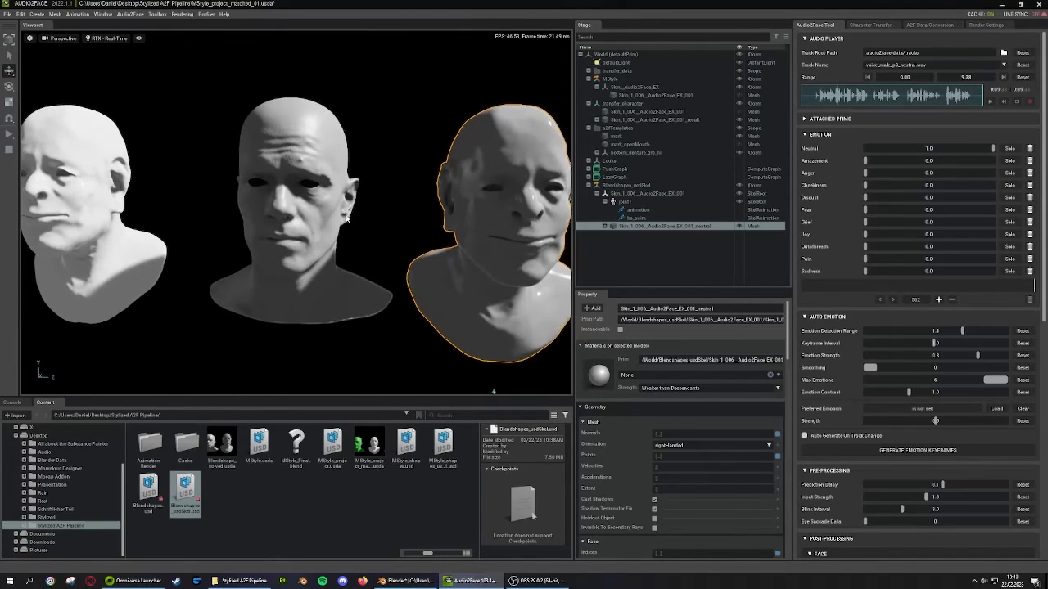
middle_drag(346, 218, 366, 236)
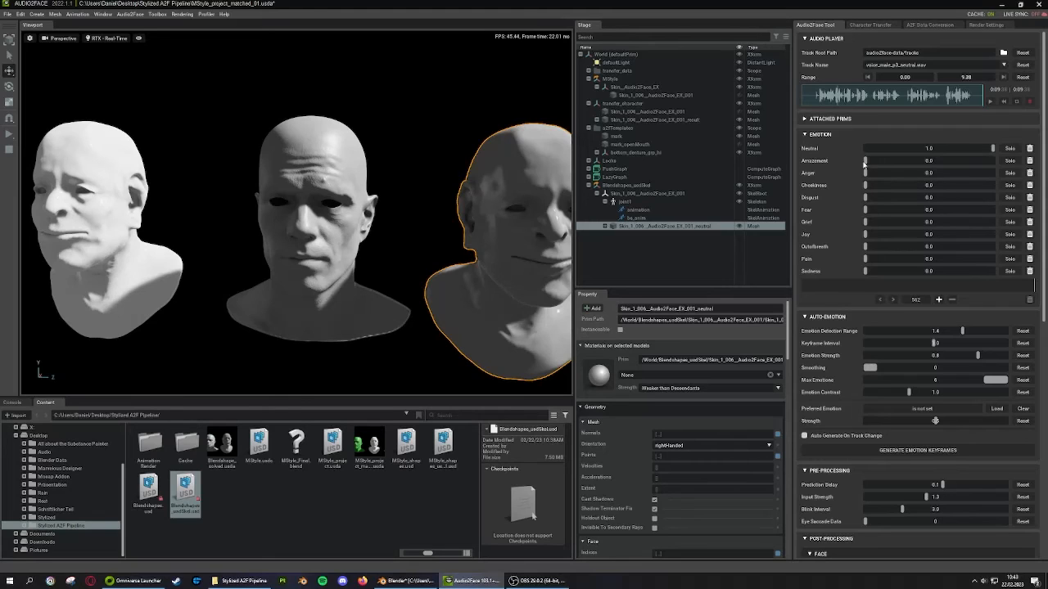
drag(868, 162, 998, 187)
scroll(368, 236, down, 2)
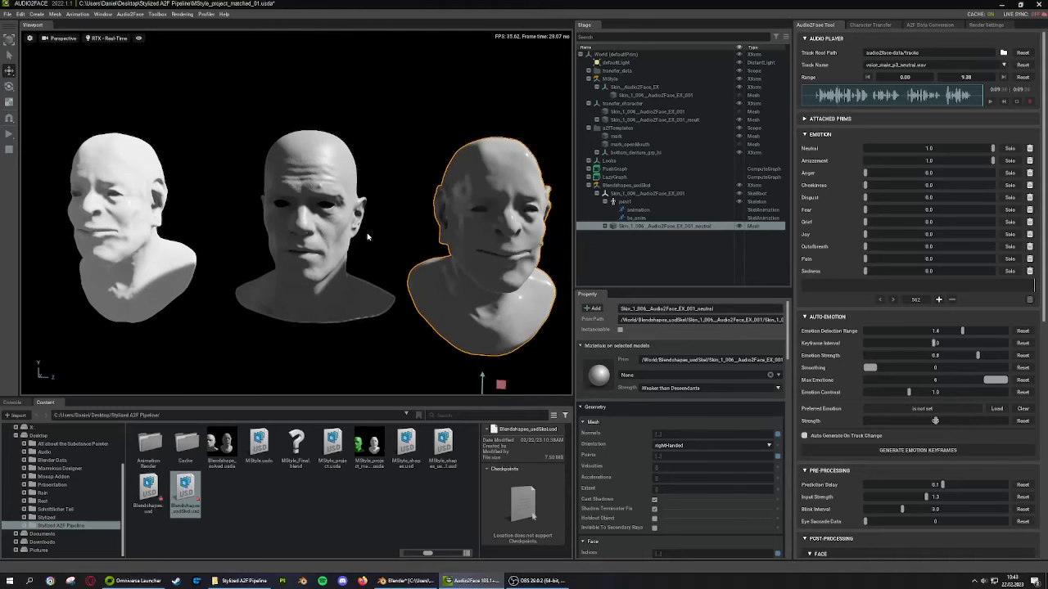
middle_drag(452, 238, 394, 237)
drag(880, 176, 684, 190)
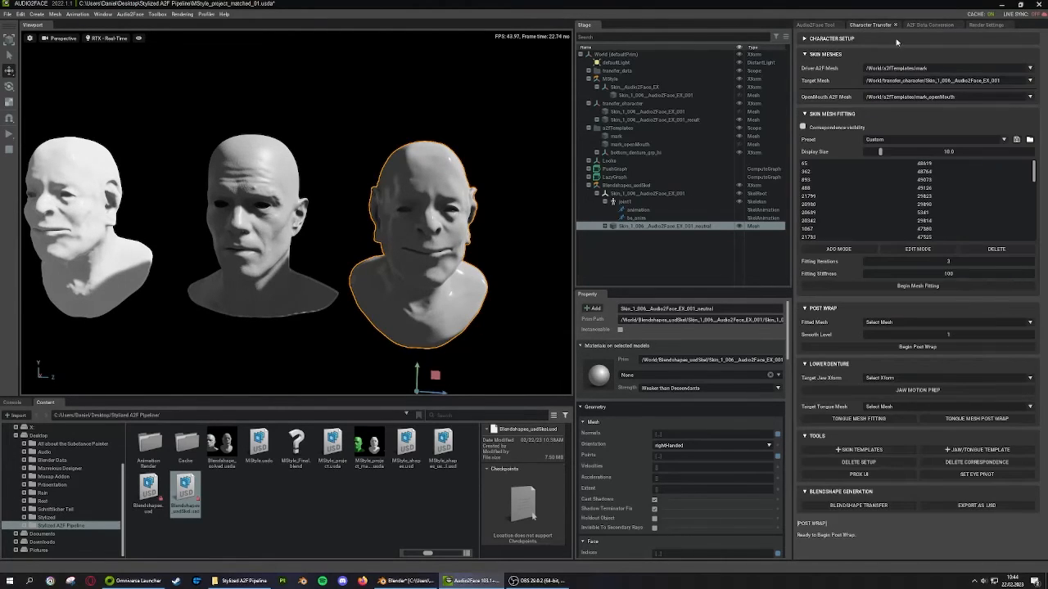
Set the blendshape solve's Weight Regularization, Weight Sparsity and Symmetric Pose to 0.0
click(924, 27)
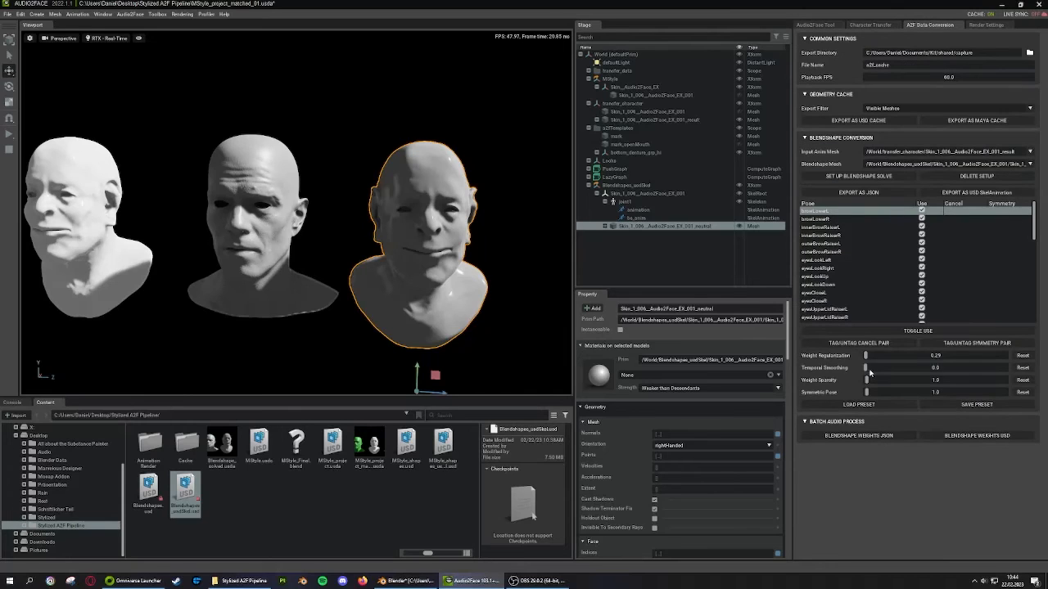
drag(866, 358, 861, 392)
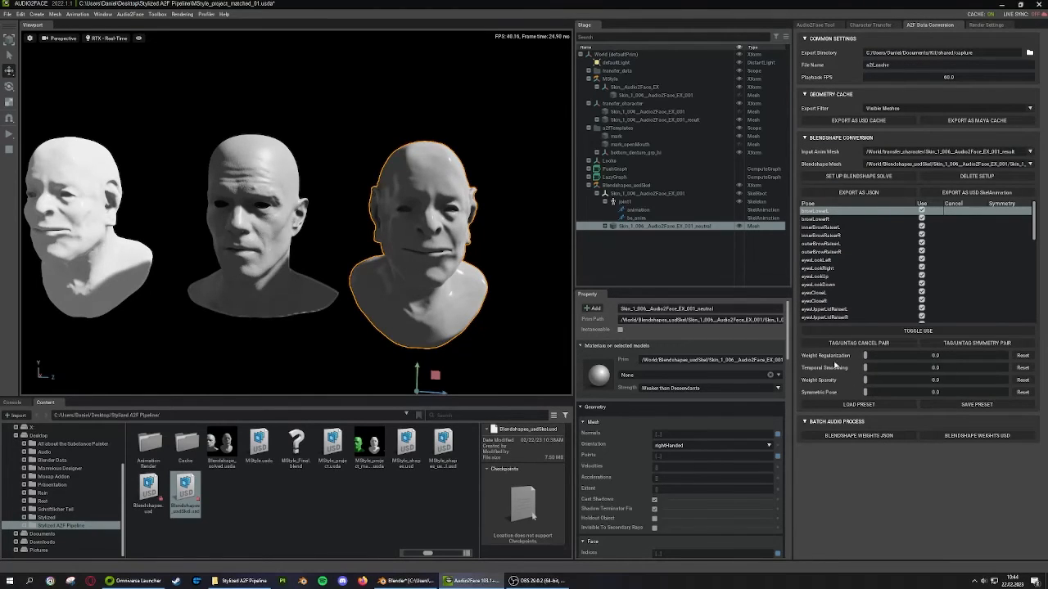
click(802, 27)
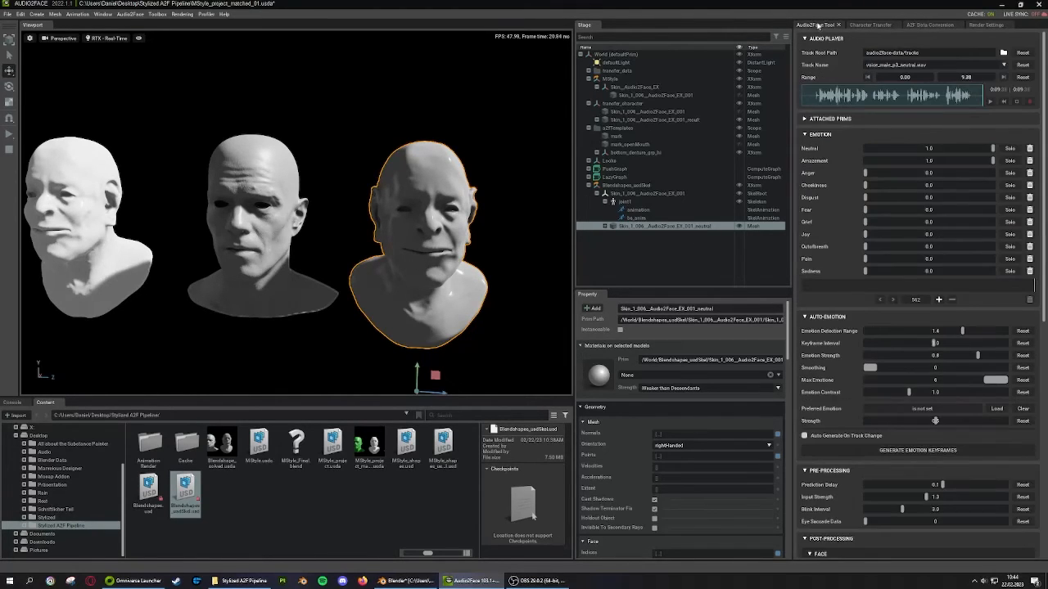
click(931, 26)
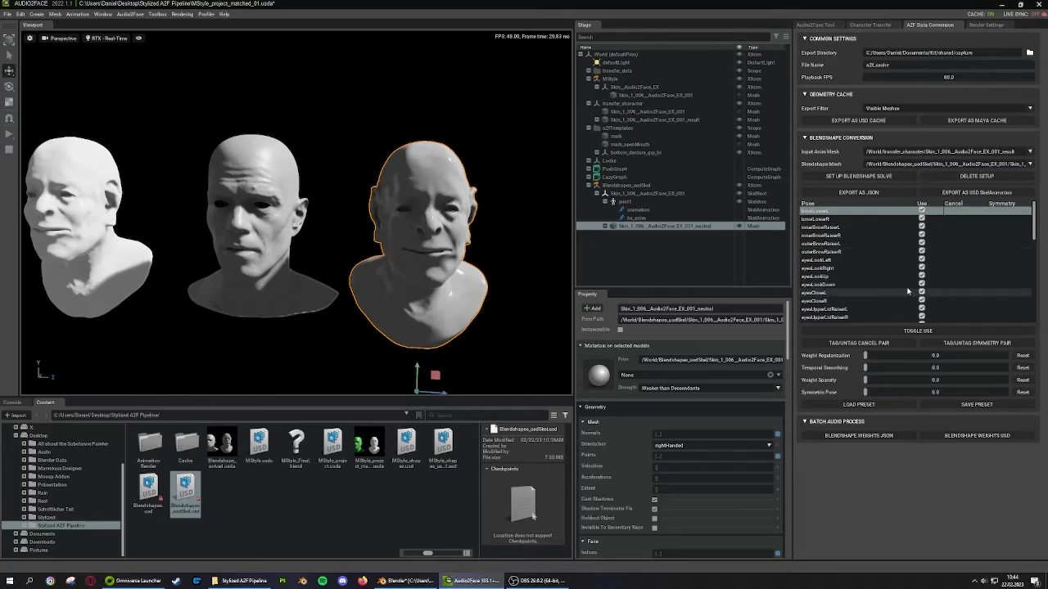
Replay the voice track and examine the imported head's lip and chin deformation up close
click(819, 25)
drag(839, 99, 874, 89)
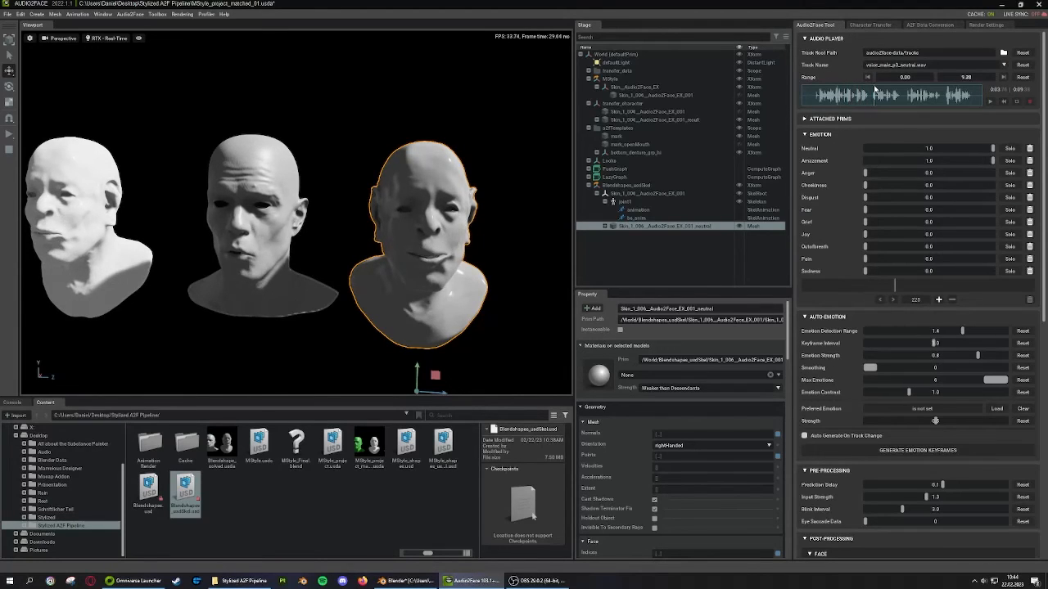
click(992, 101)
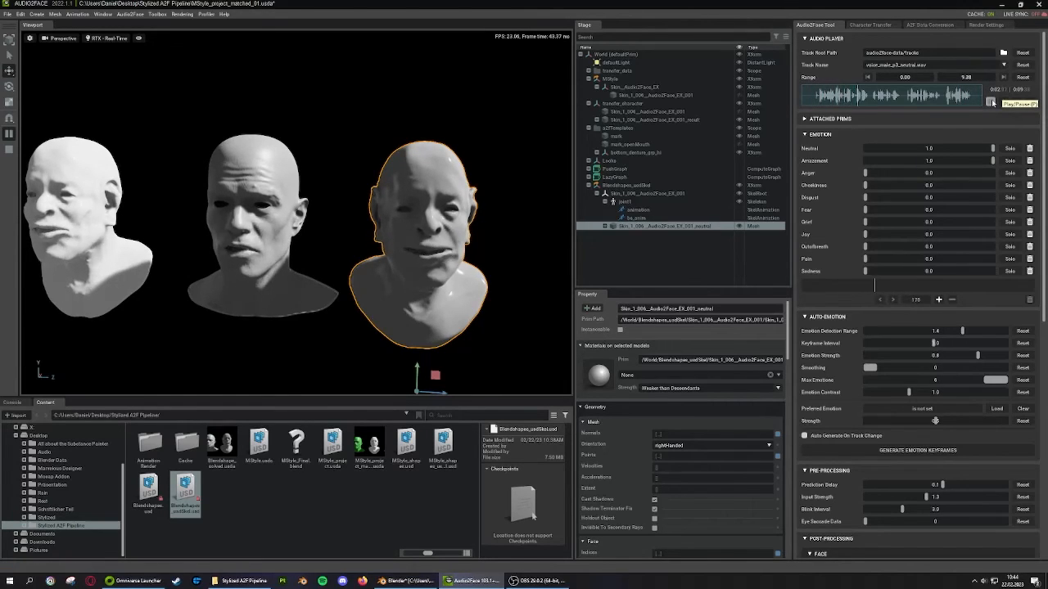
scroll(449, 269, up, 3)
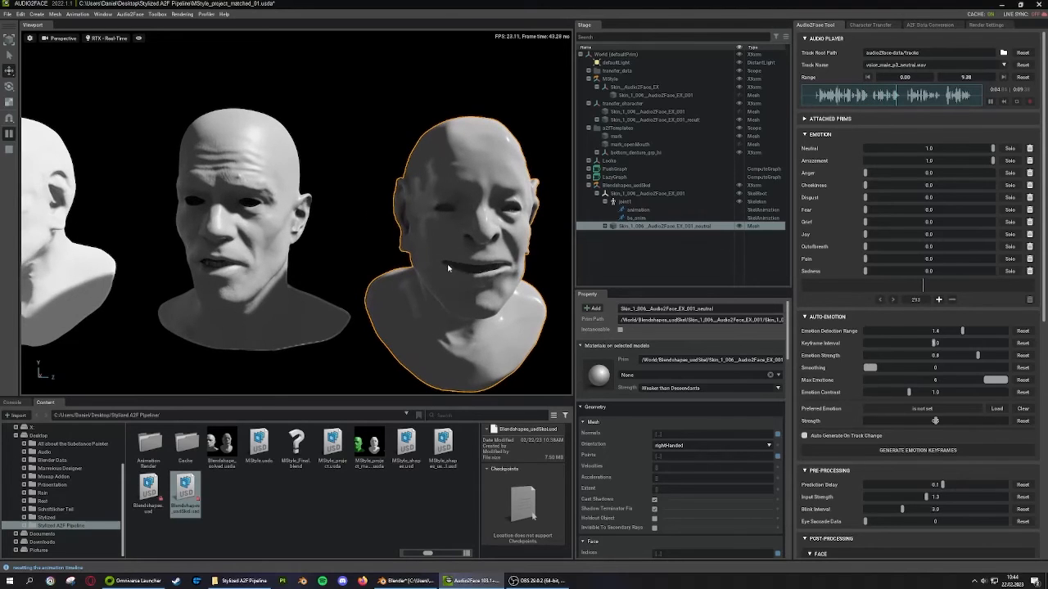
scroll(448, 268, up, 5)
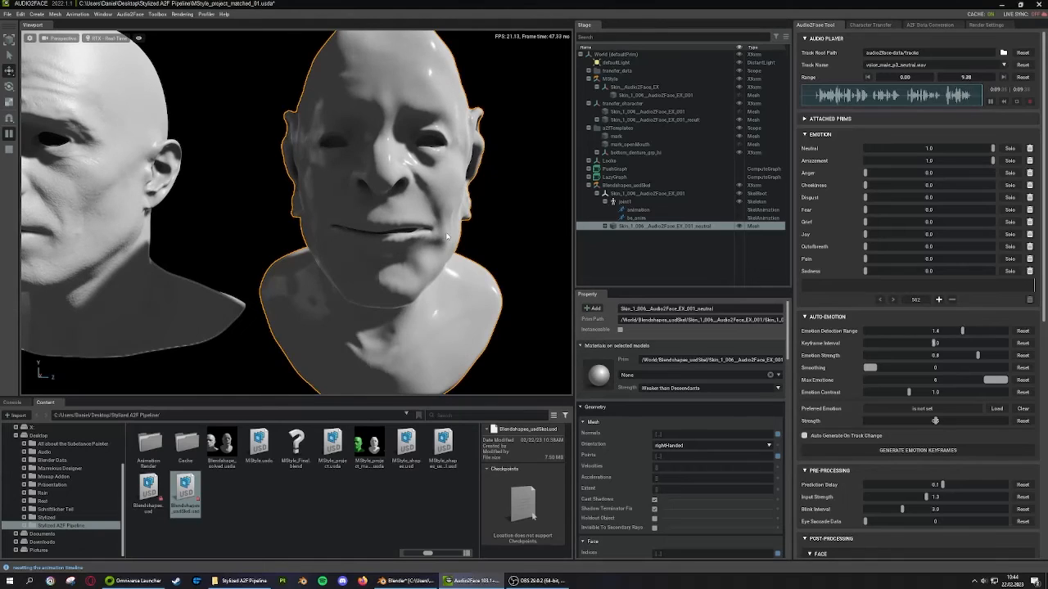
scroll(417, 245, up, 3)
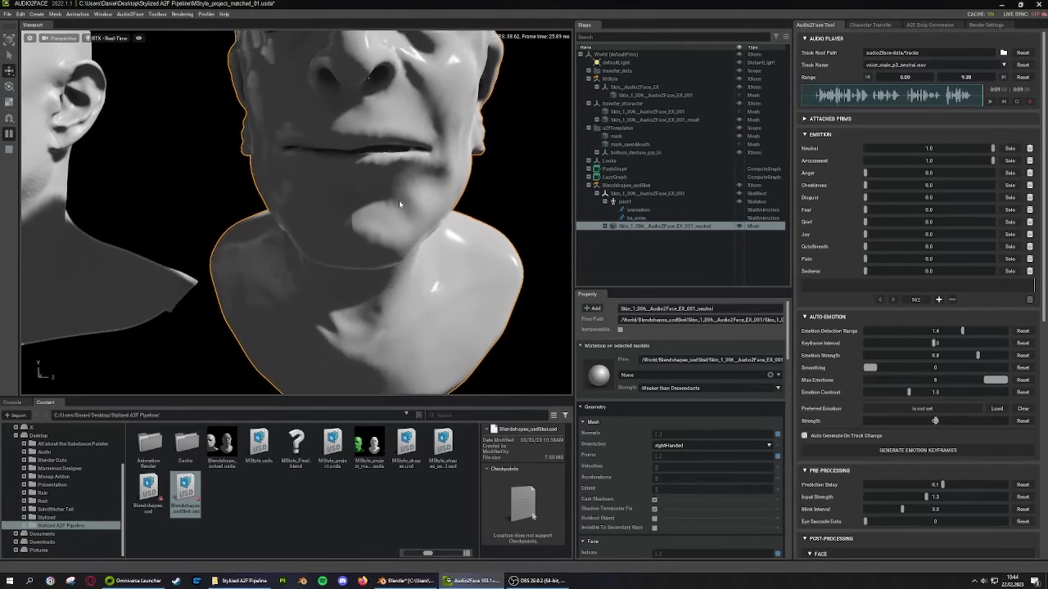
scroll(399, 200, down, 2)
scroll(328, 235, down, 3)
Return the Amazement emotion to 0.0 with all three heads in view
alt+drag(329, 235, 447, 253)
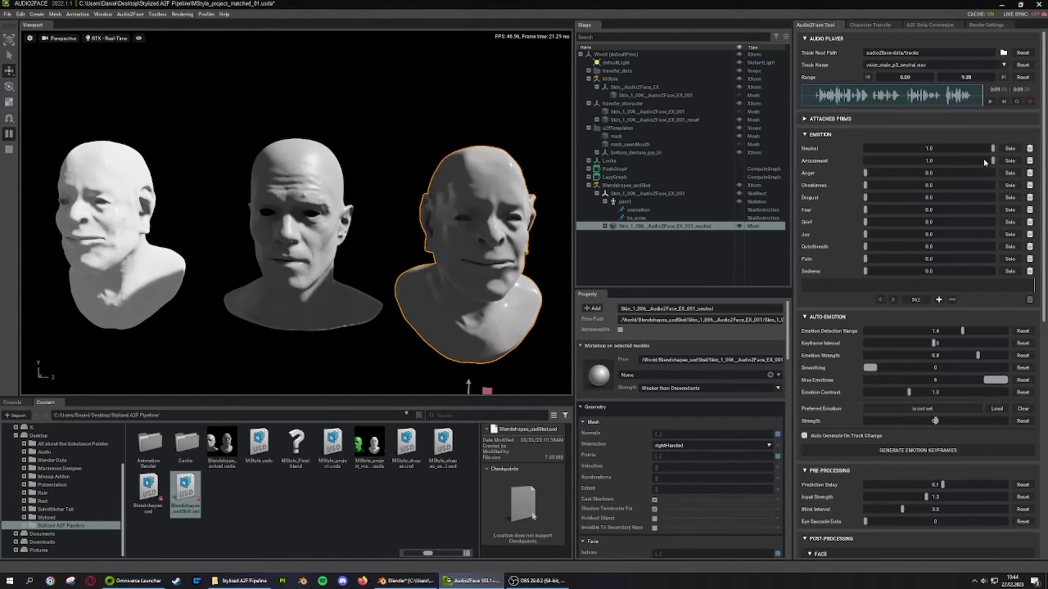
drag(991, 162, 821, 187)
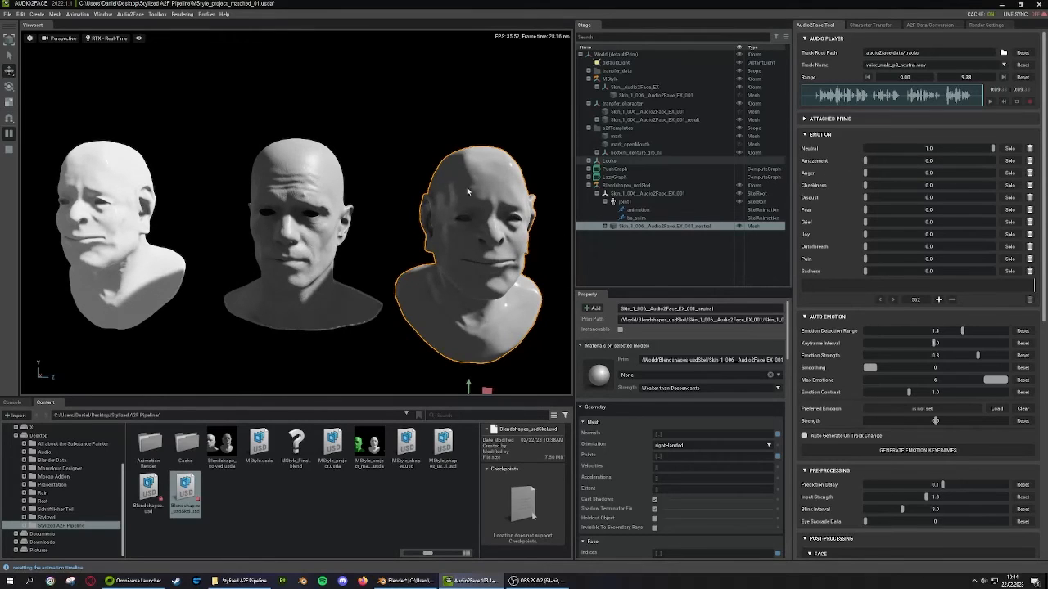
alt+drag(468, 189, 327, 195)
Set the export directory to the Cache folder in Desktop/Stylized A2F Pipeline and the playback FPS to 24
click(945, 25)
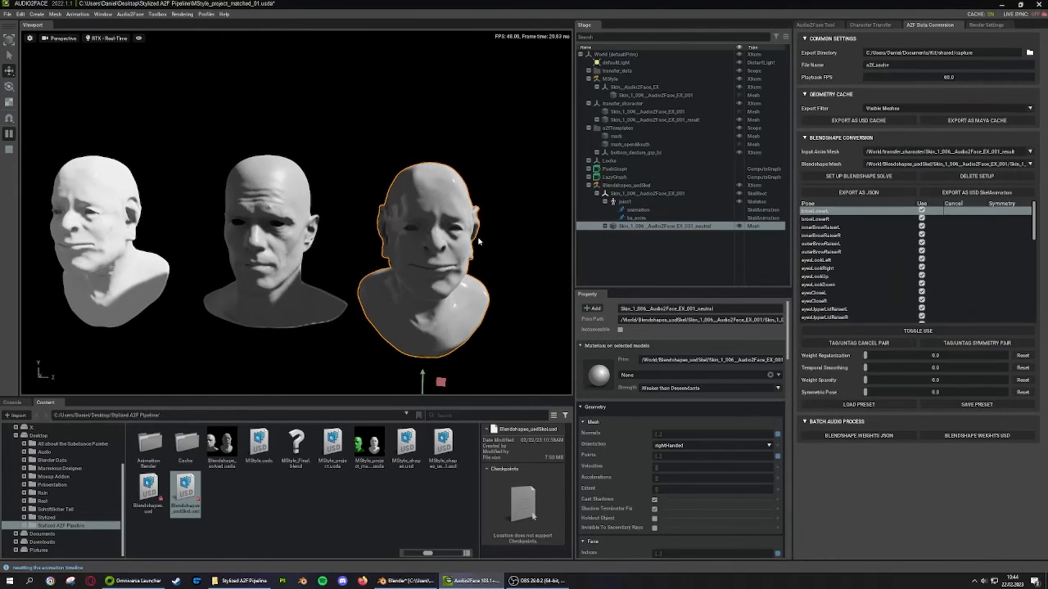
alt+drag(479, 241, 408, 220)
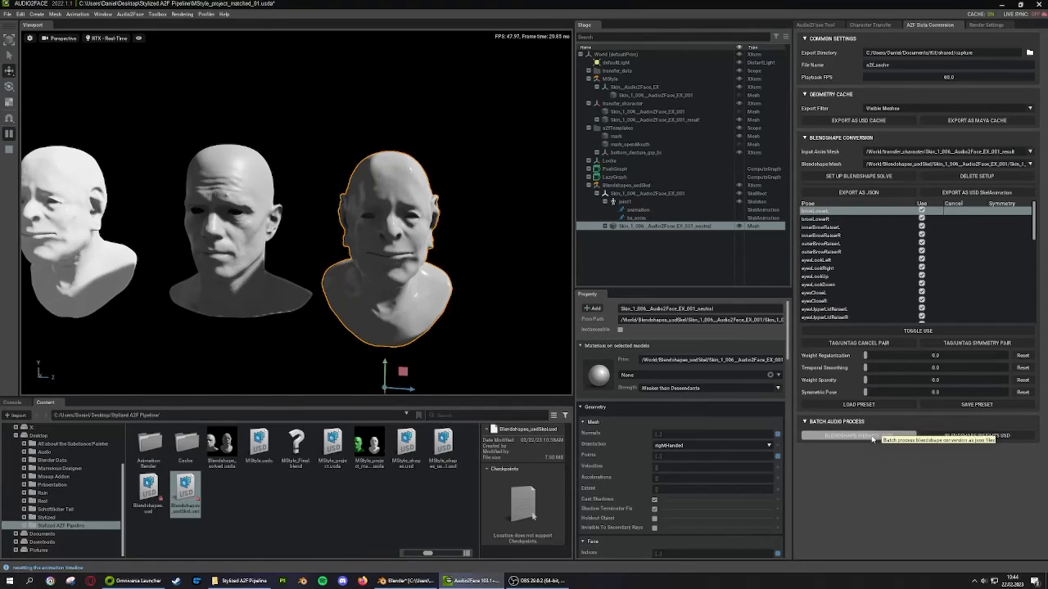
click(1032, 52)
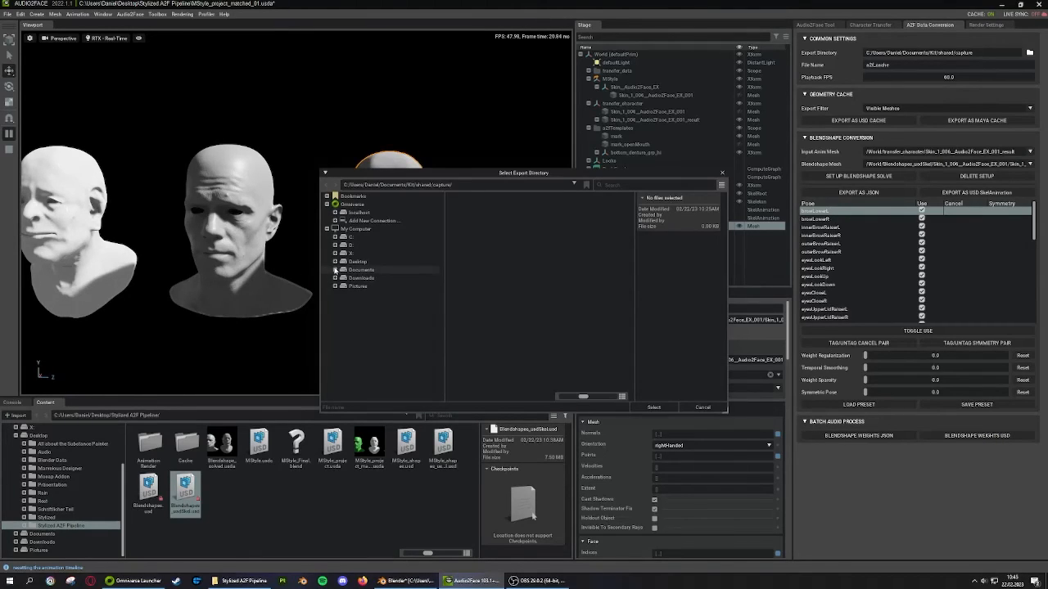
click(335, 261)
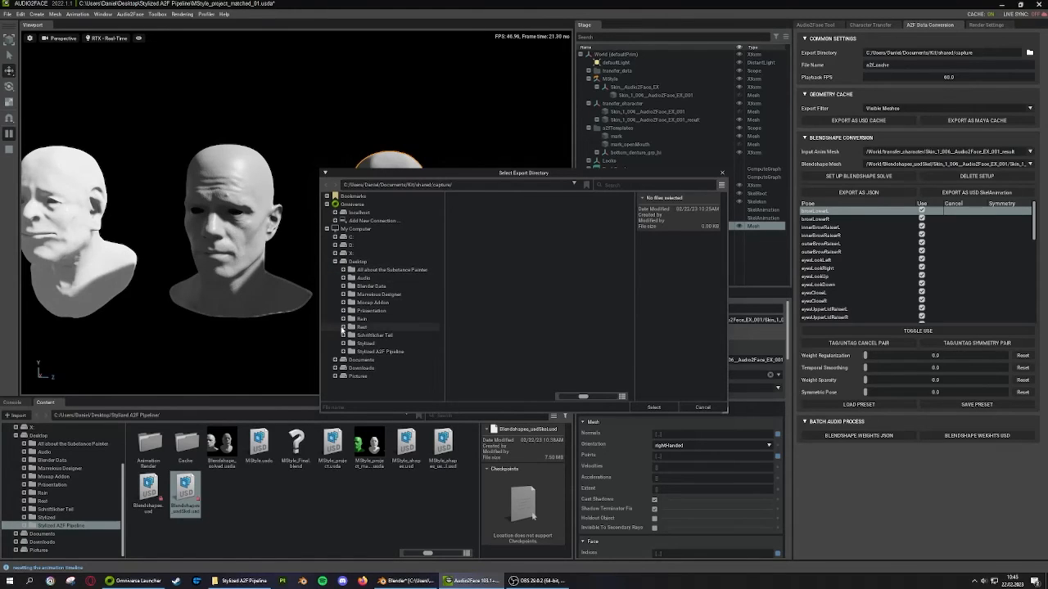
click(368, 352)
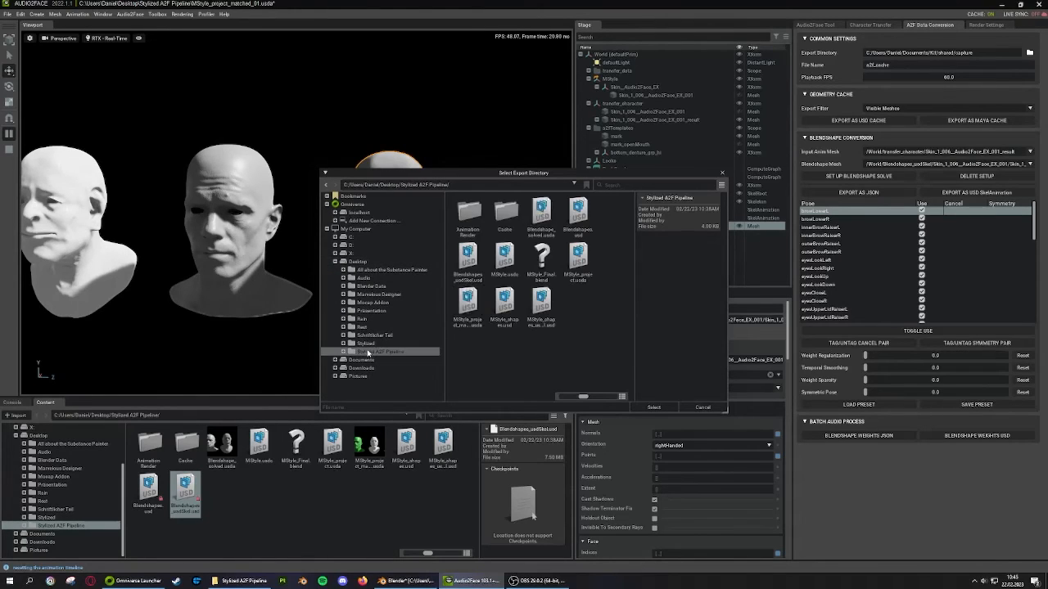
click(503, 217)
double_click(503, 217)
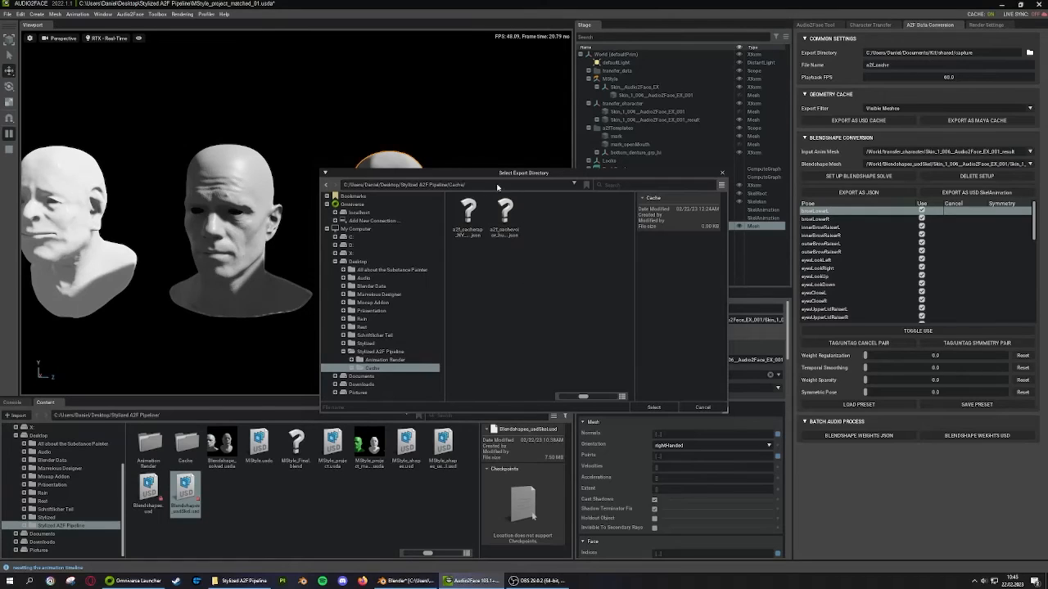
click(456, 411)
click(653, 407)
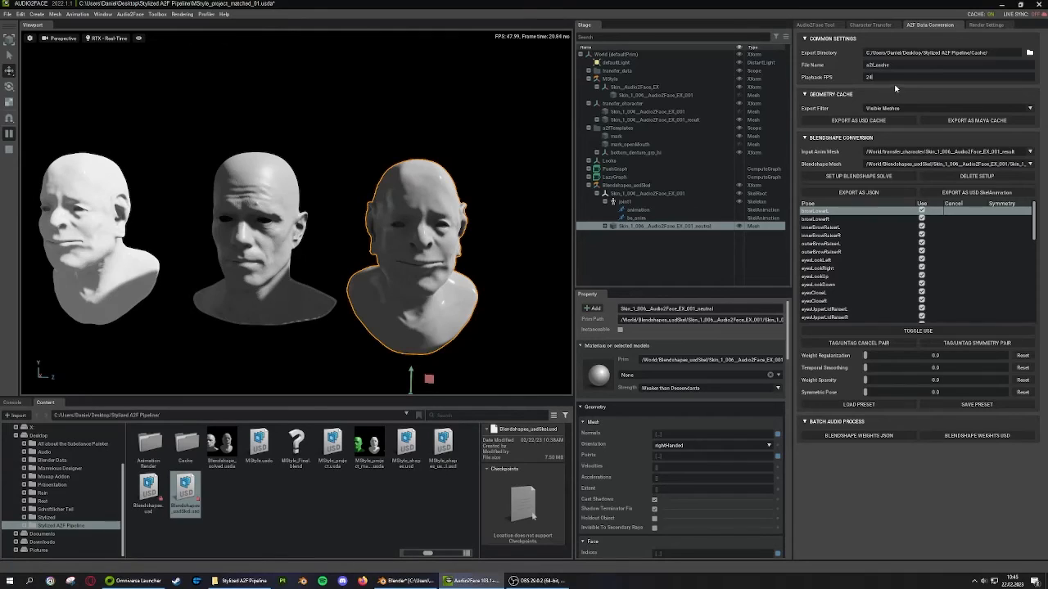
key(Return)
Start a batch export of the blendshape weights as JSON and cancel it at the overwrite confirmation
middle_drag(489, 287, 444, 264)
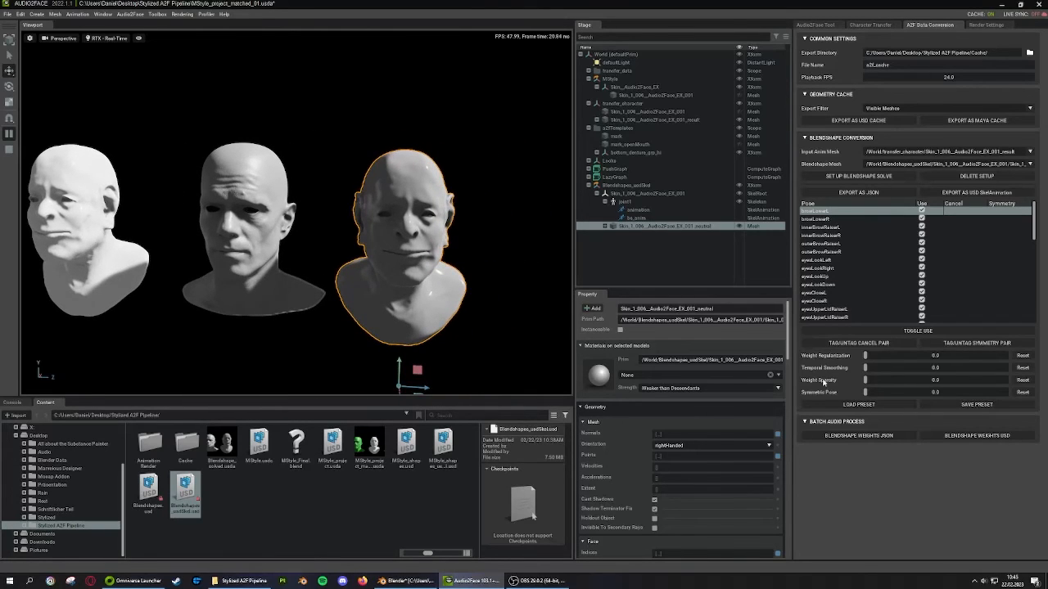
click(847, 440)
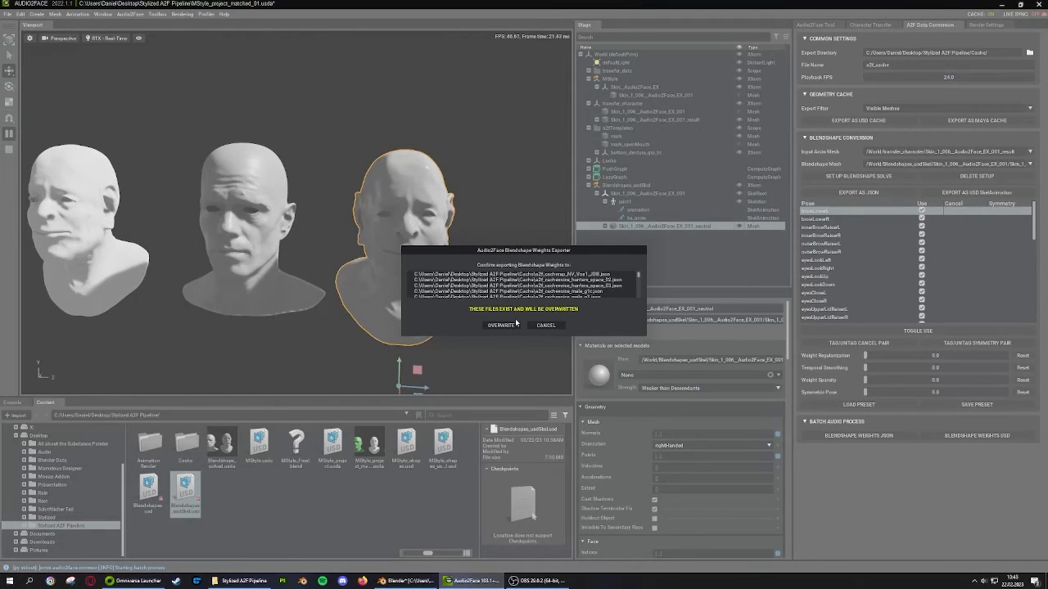
click(546, 325)
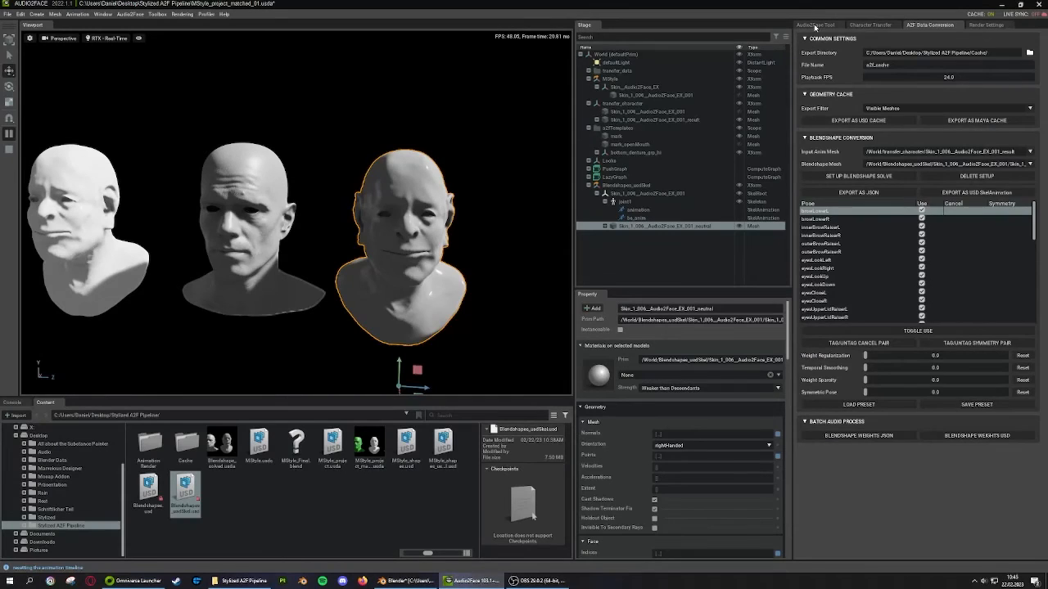
Set the audio track folder to Desktop/Audio/Sample and play voice_hunters_space_01.wav on the heads
click(814, 26)
click(1003, 66)
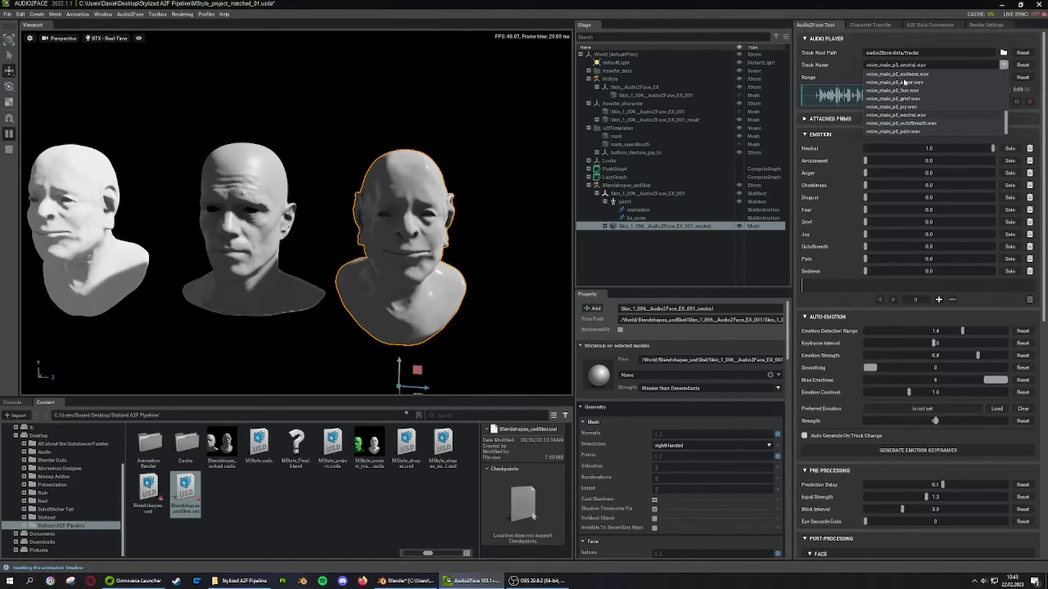
click(922, 50)
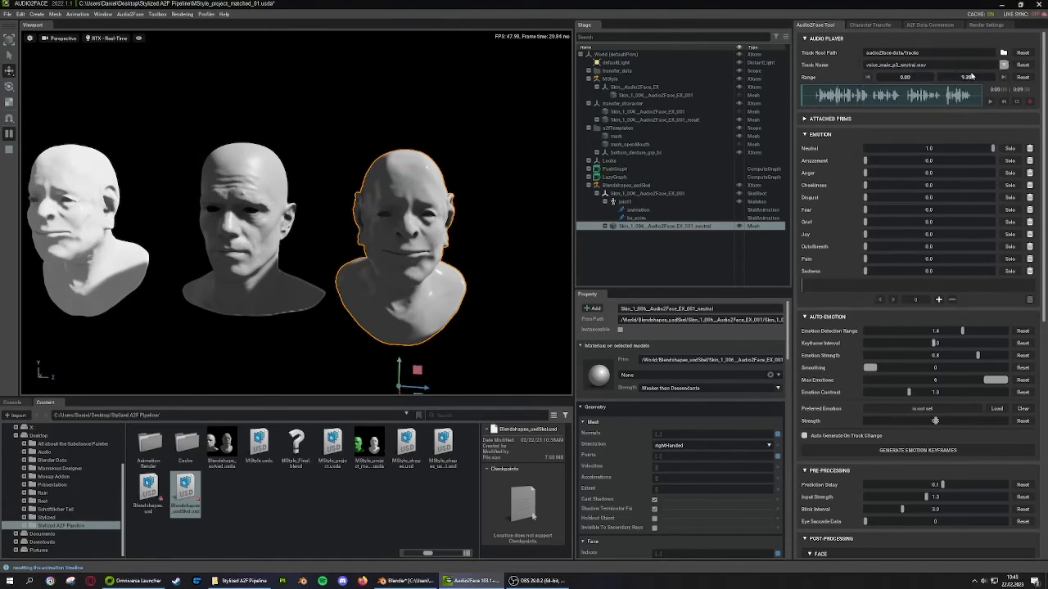
click(1003, 53)
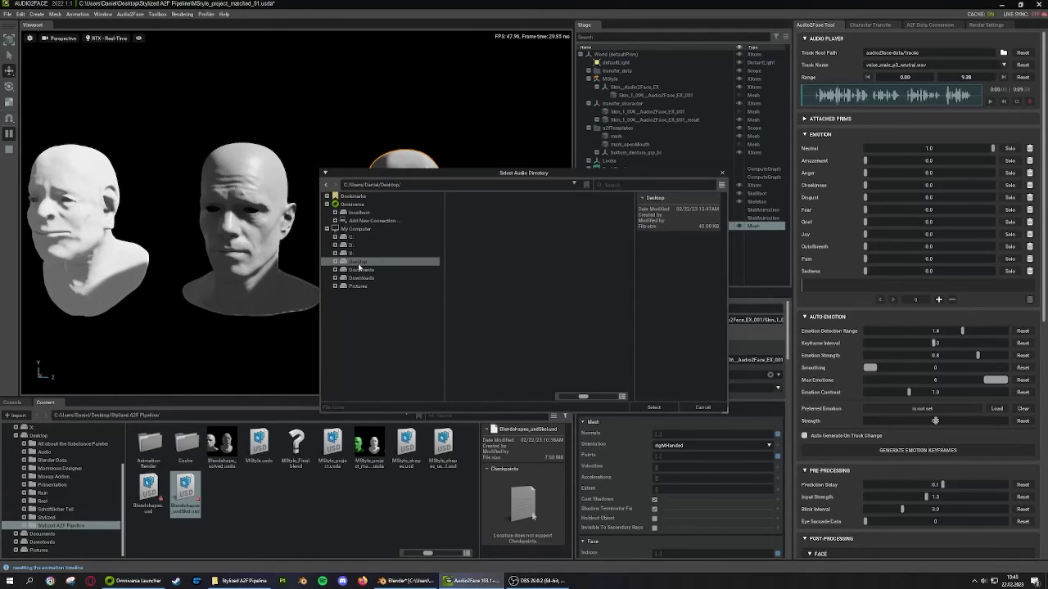
double_click(504, 214)
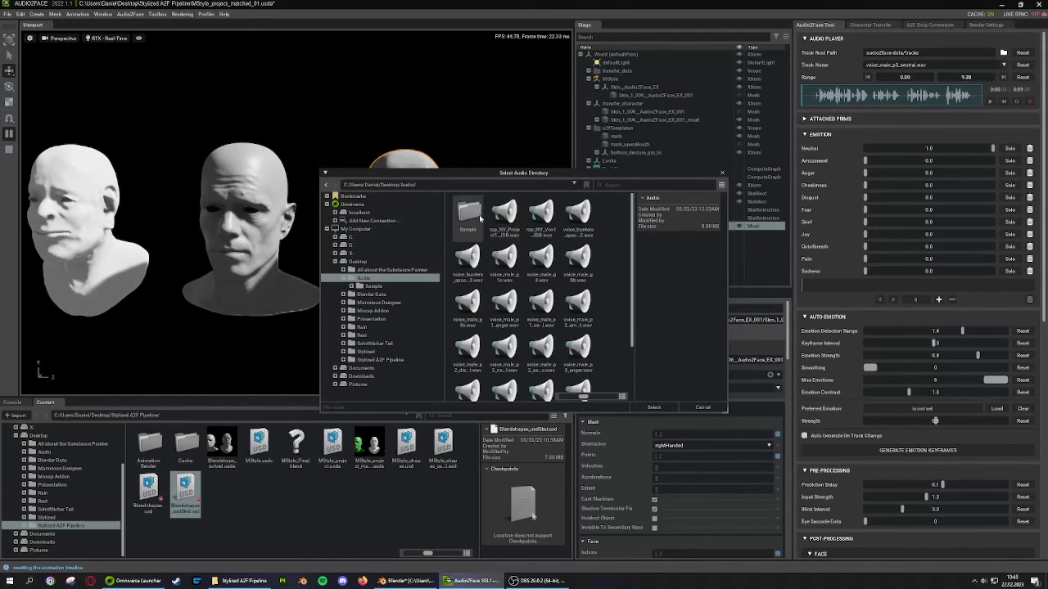
double_click(469, 214)
click(478, 219)
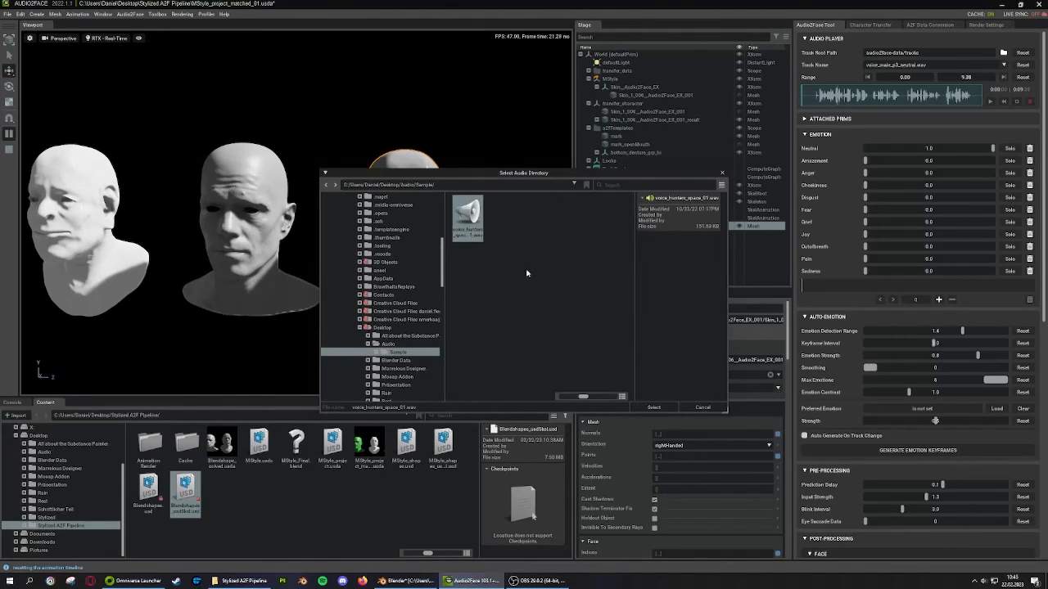
click(668, 411)
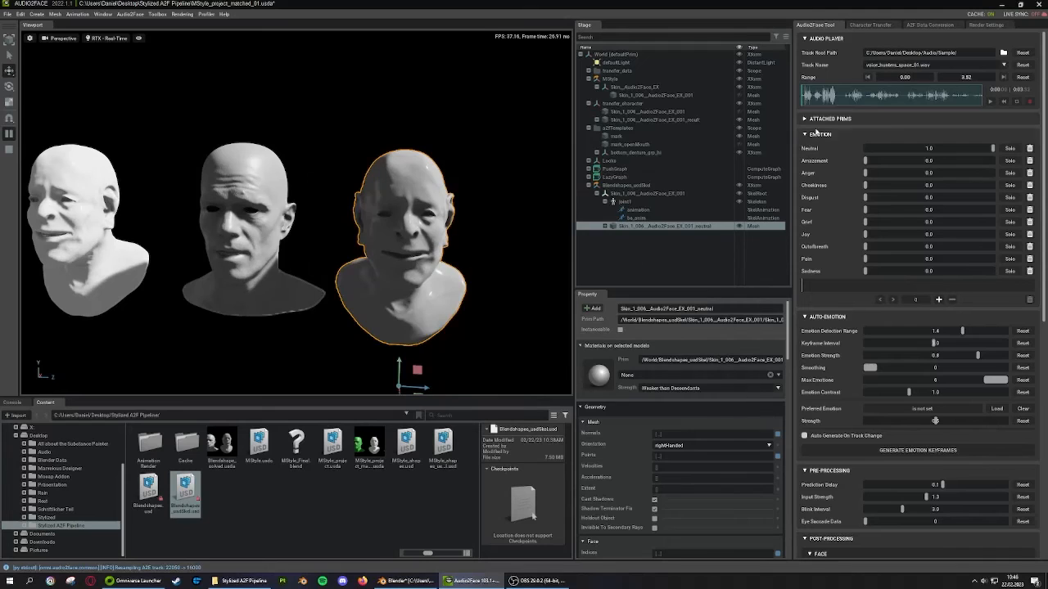
click(990, 102)
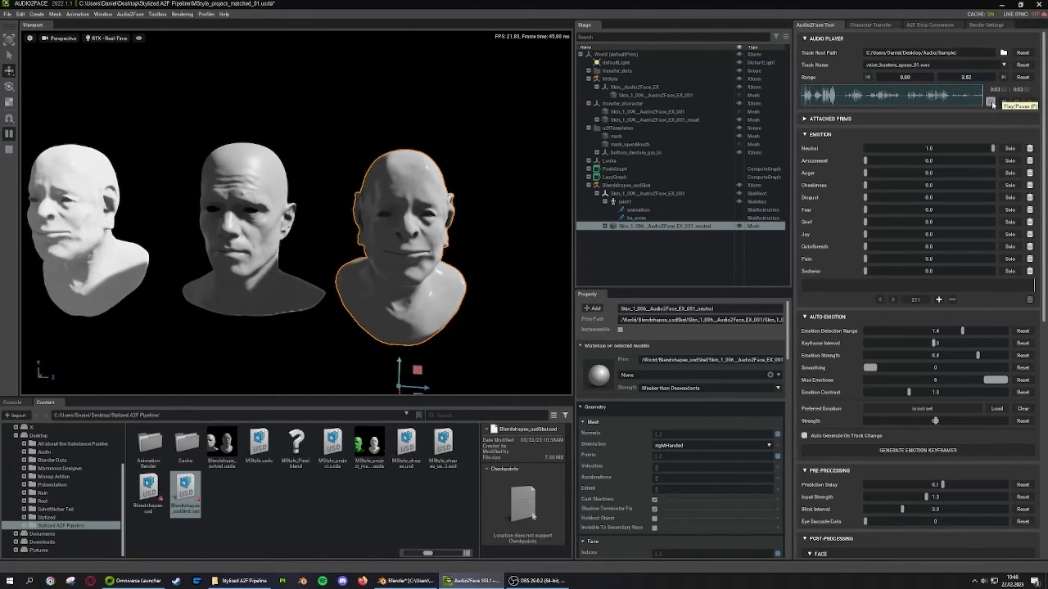
Batch export the blendshape weights as JSON to the Cache folder, overwriting the existing file for this voice track
click(929, 25)
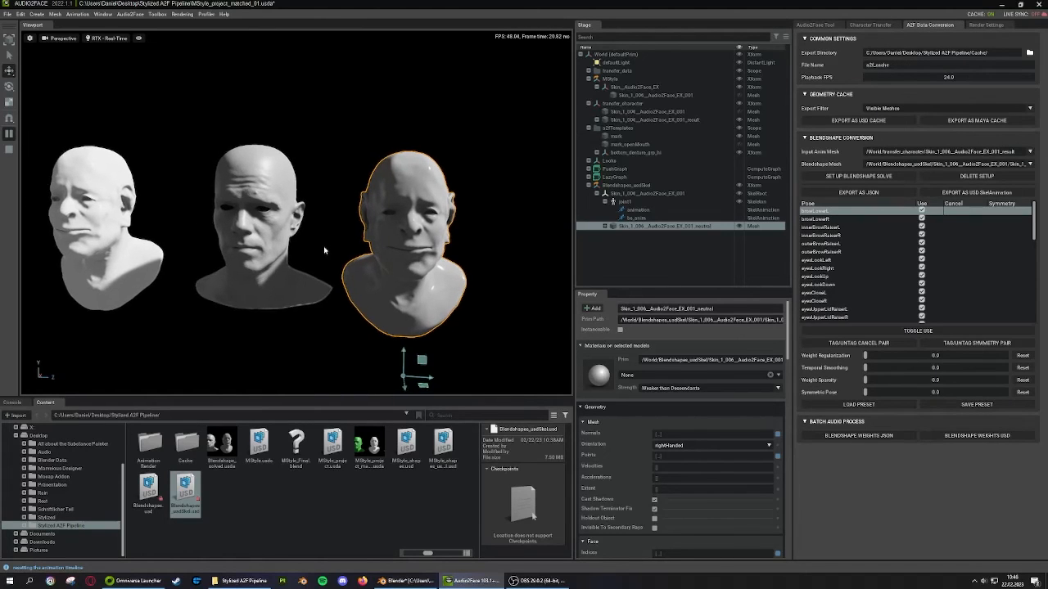
click(858, 435)
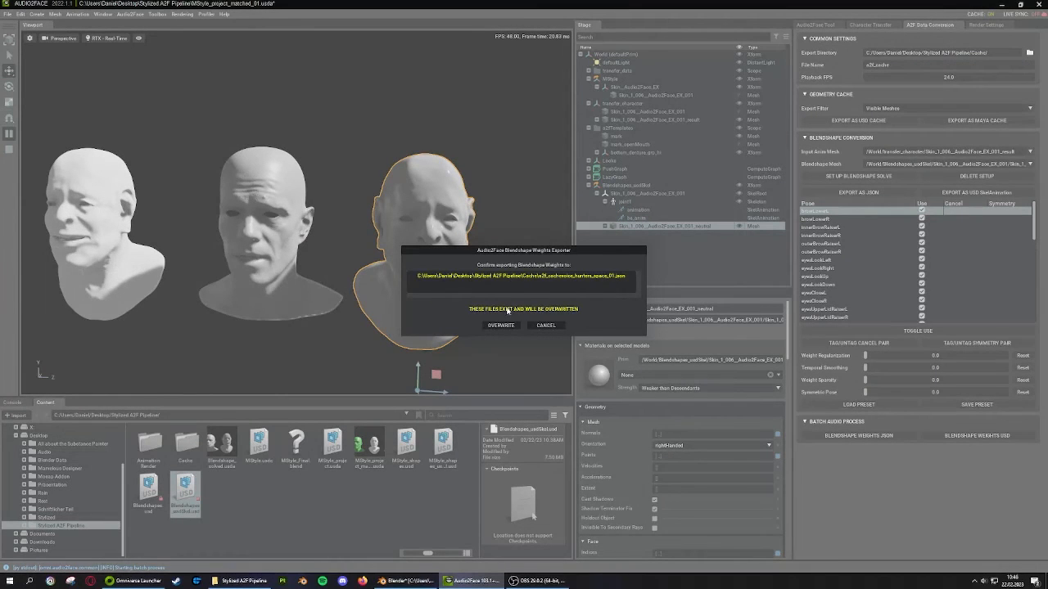
click(501, 326)
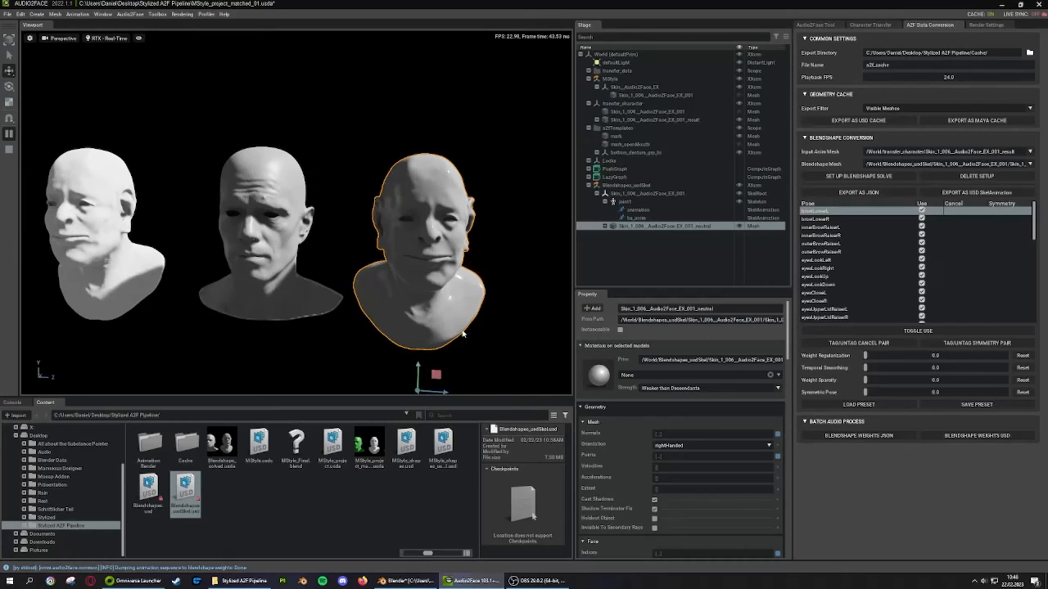
Switch to Blender and review the Python script that turns an Audio2Face JSON file into shape key animation
click(407, 580)
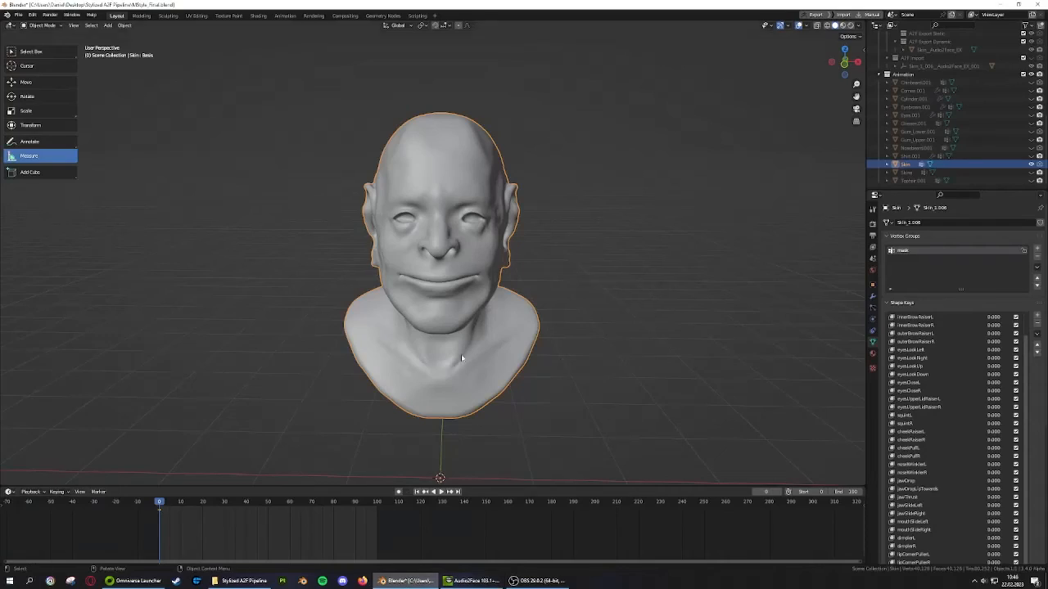
middle_drag(456, 244, 540, 303)
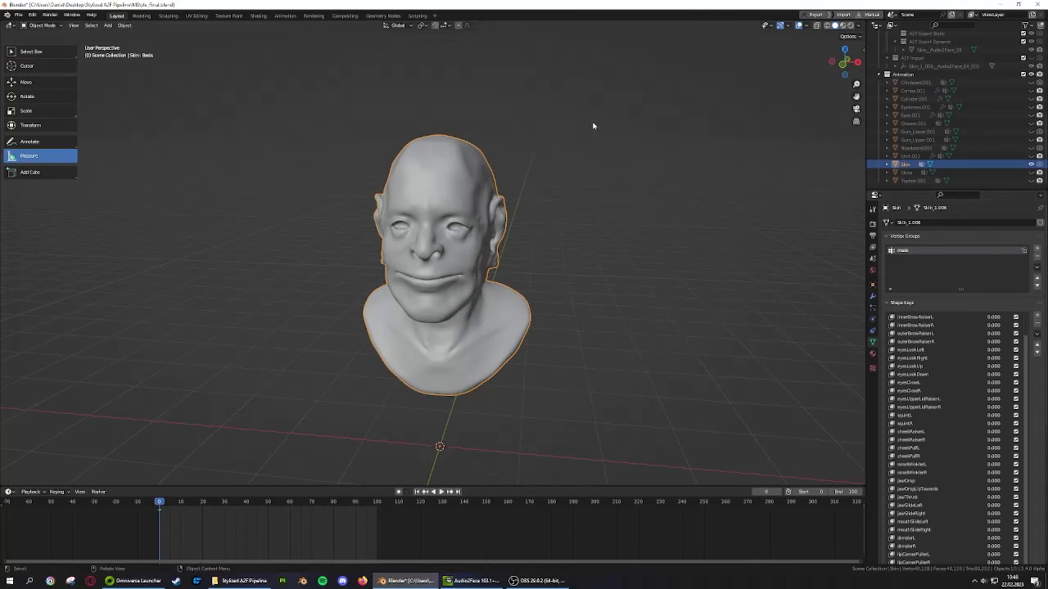
click(417, 15)
scroll(407, 320, down, 15)
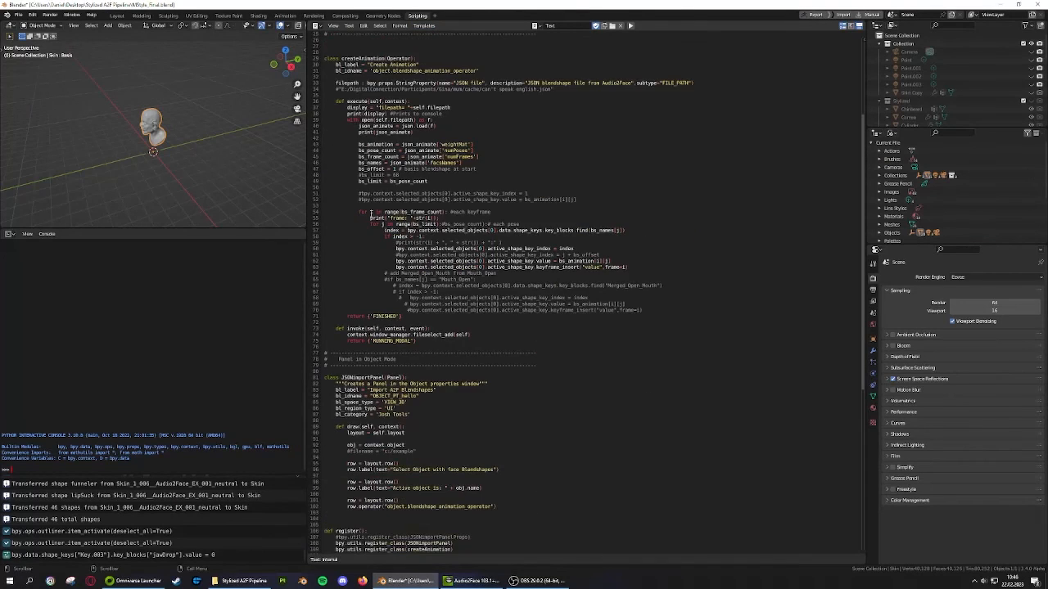
scroll(390, 494, up, 20)
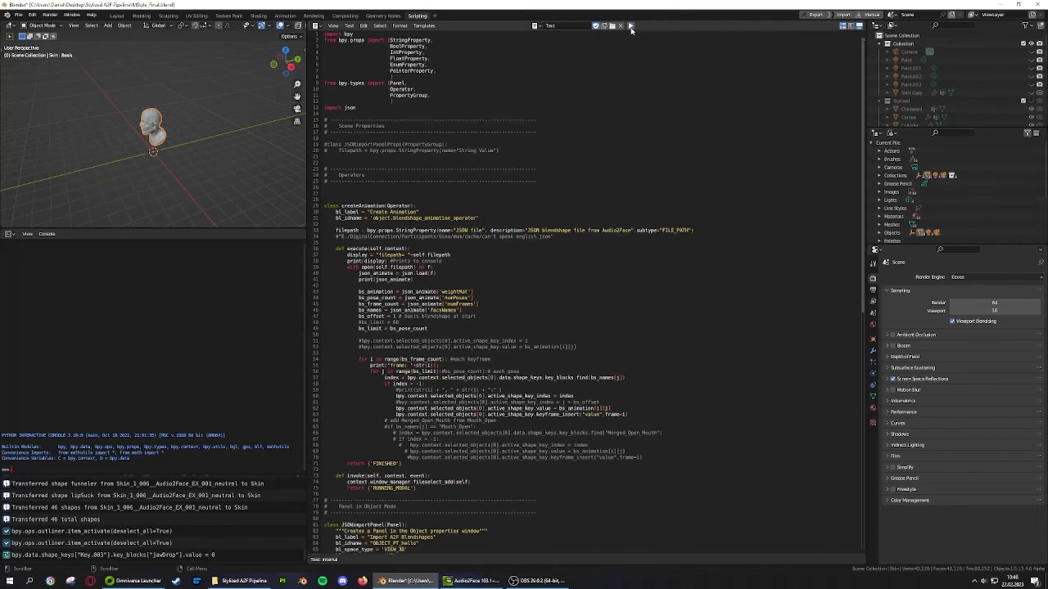
Return to the Layout workspace and show the Import A2F Blendshapes tools for the Skin head
click(117, 16)
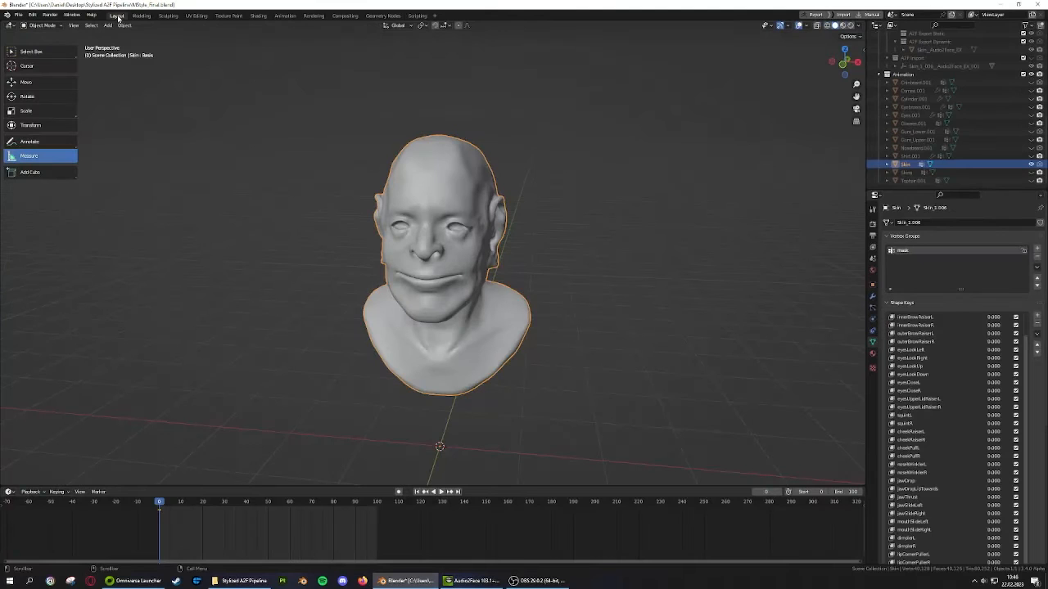
middle_drag(622, 190, 654, 181)
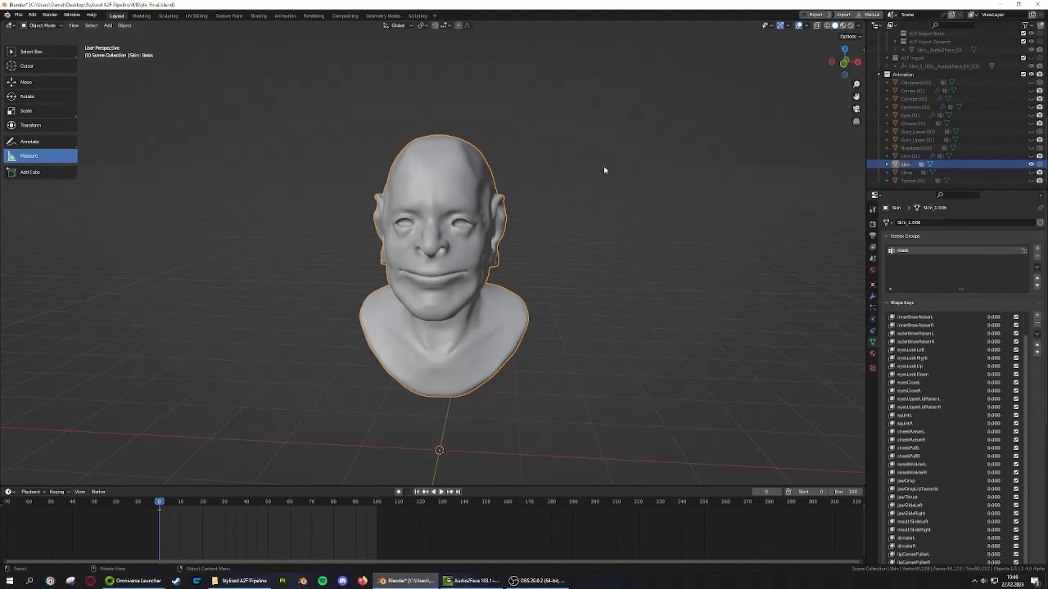
key(n)
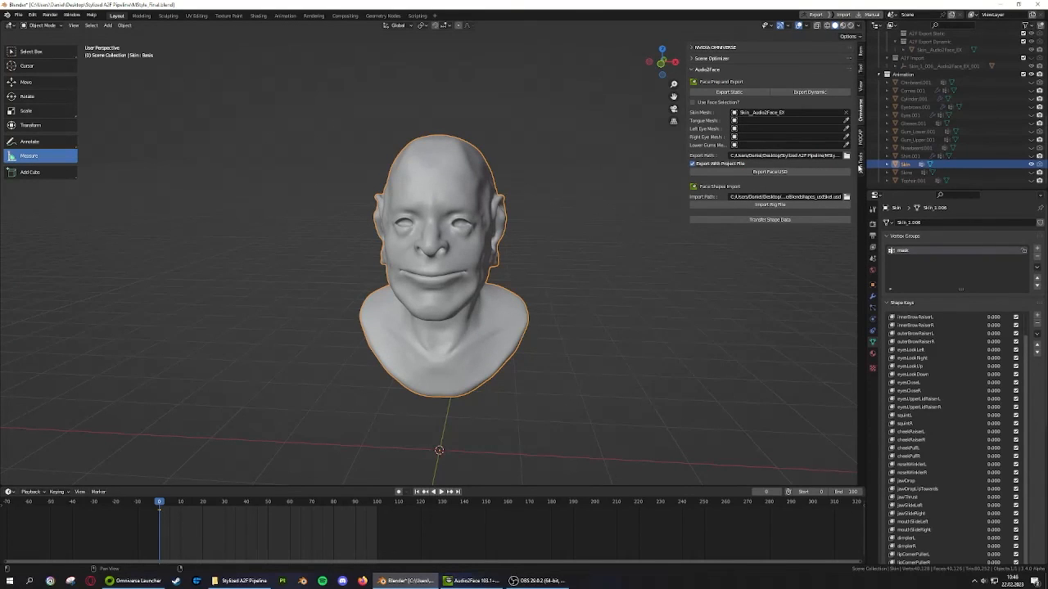
click(860, 166)
scroll(564, 205, up, 3)
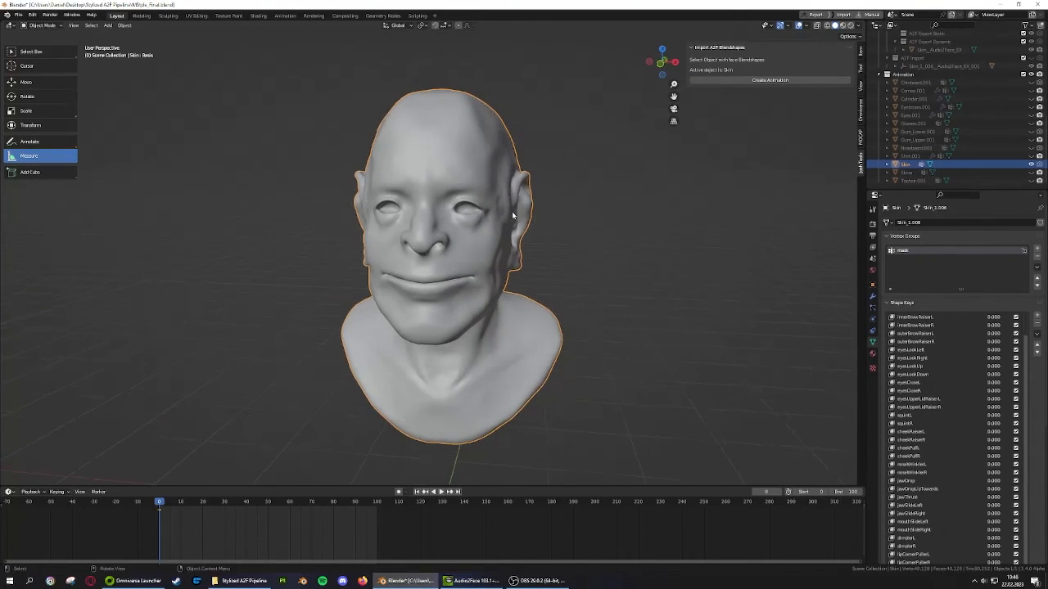
middle_drag(512, 215, 610, 169)
Create the Skin head's shape key animation from a2f_cachevoice_hunters_space_01.json in the Cache folder and play it back
click(739, 79)
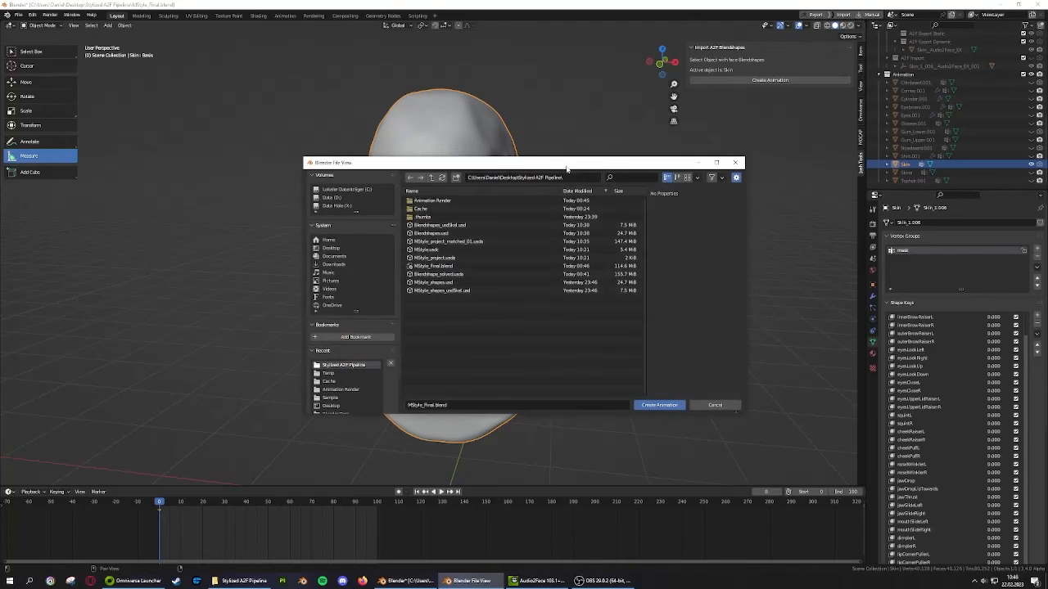
click(425, 201)
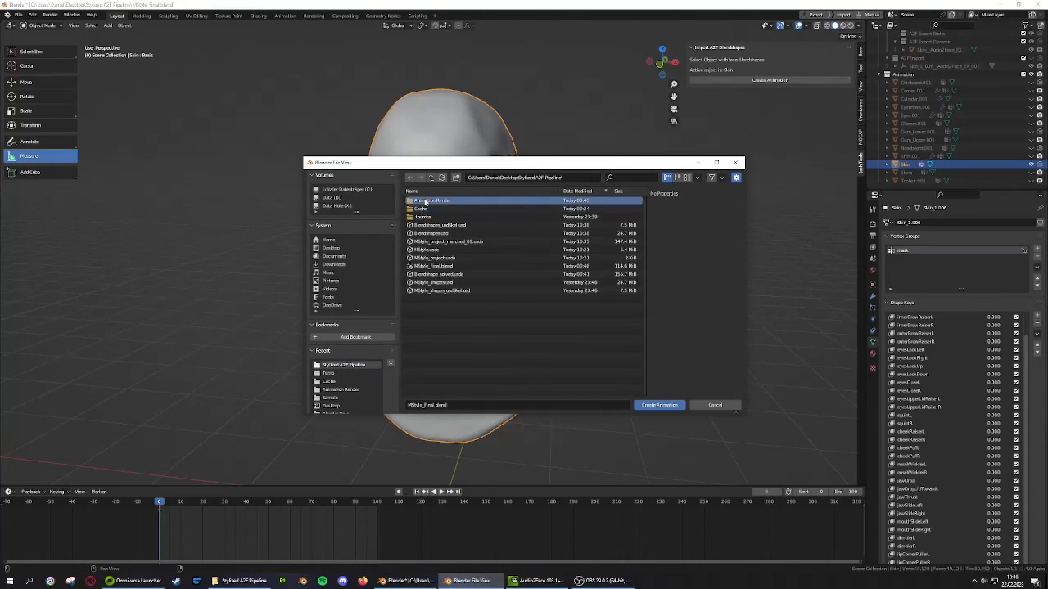
double_click(434, 209)
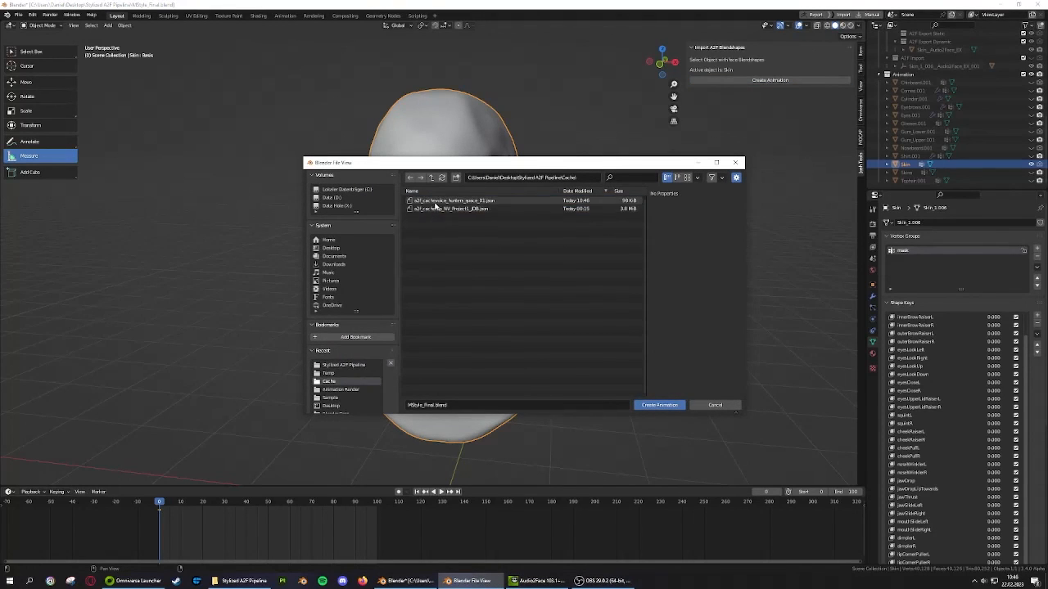
click(435, 202)
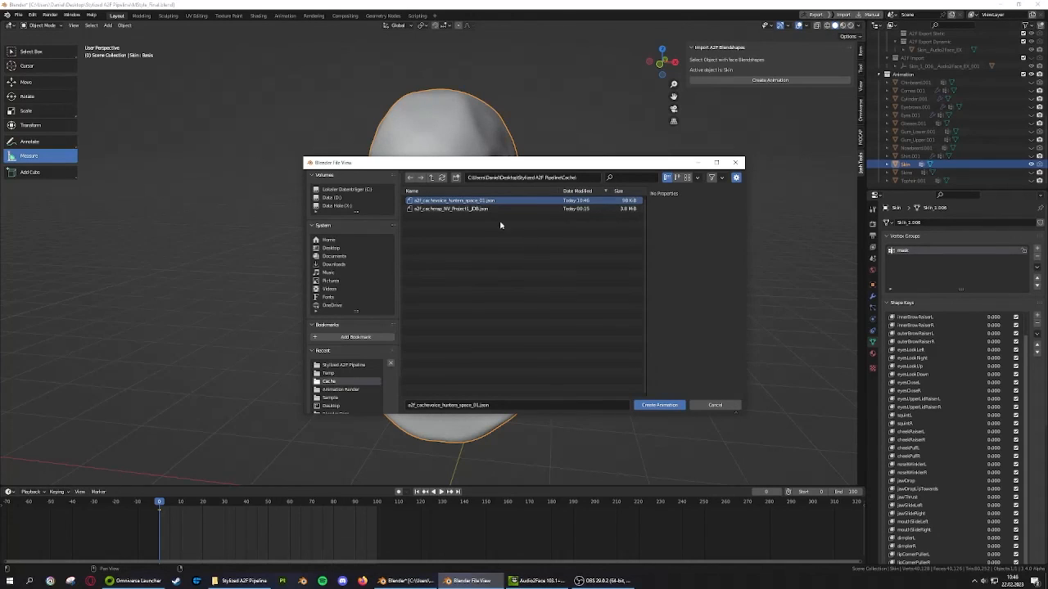
click(659, 405)
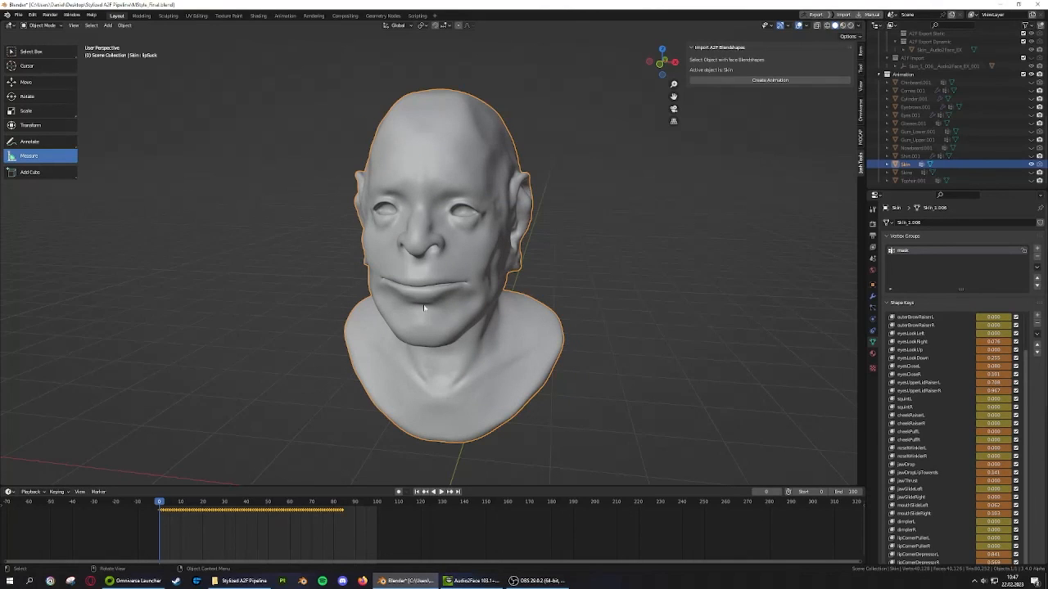
scroll(425, 307, down, 2)
key(space)
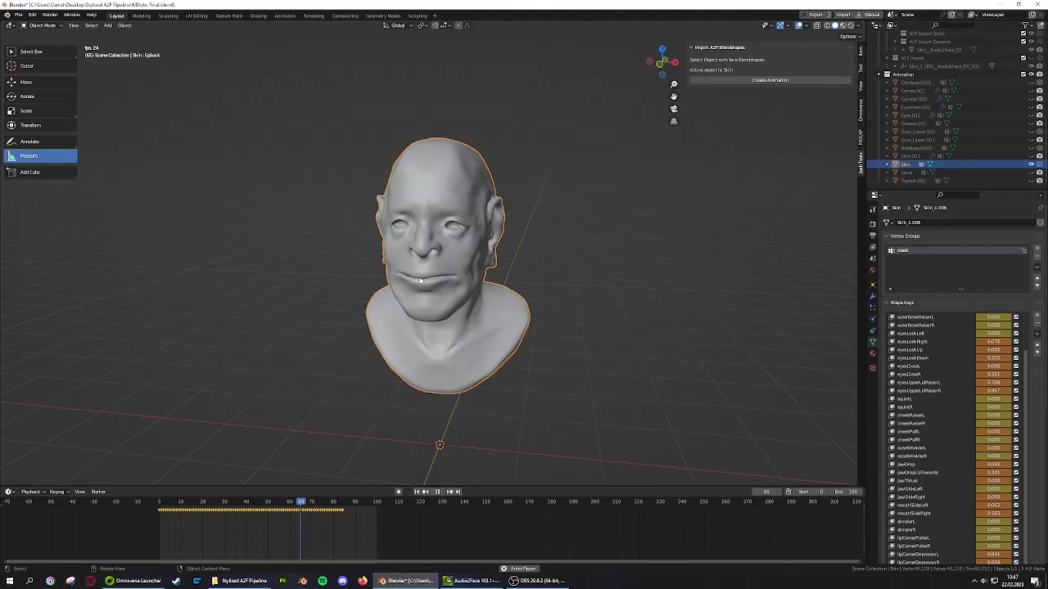
Start adding voice_hunters_space_01.wav as a sound strip in the Animation workspace's sequencer and cancel the import
click(285, 15)
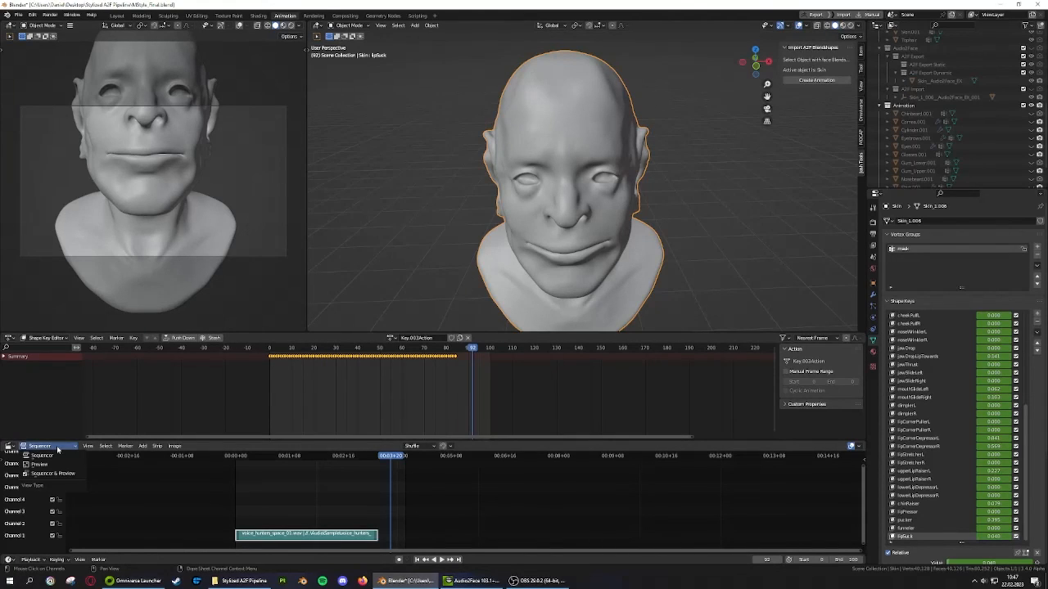
click(143, 446)
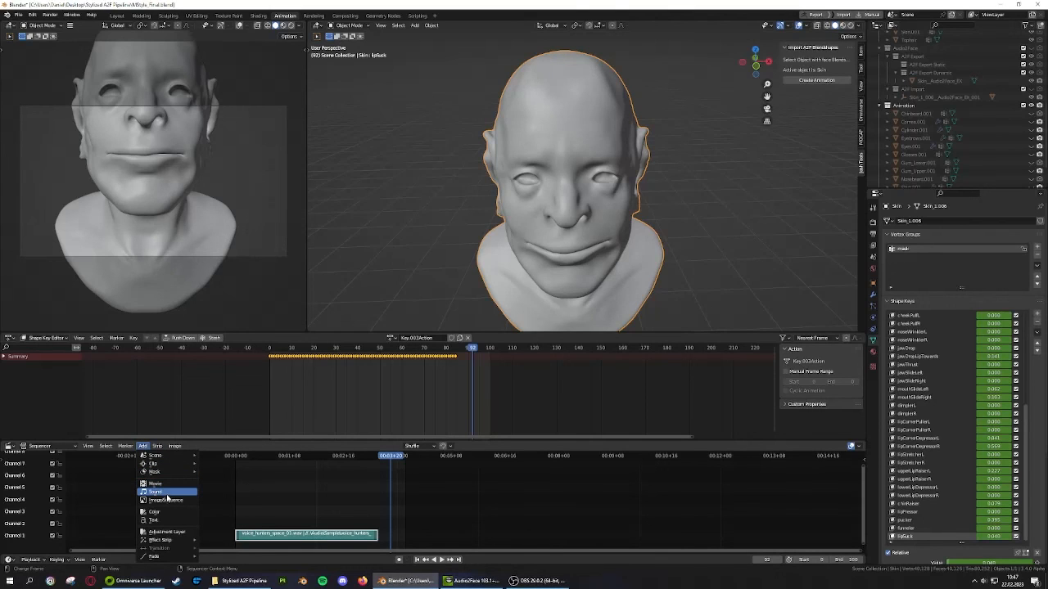
click(141, 446)
click(157, 493)
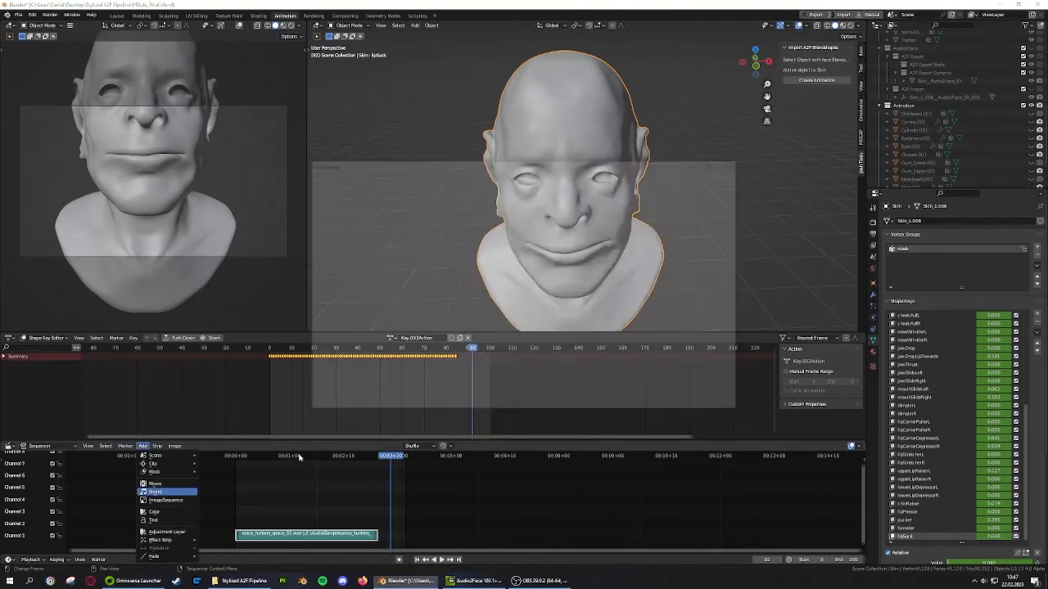
click(458, 201)
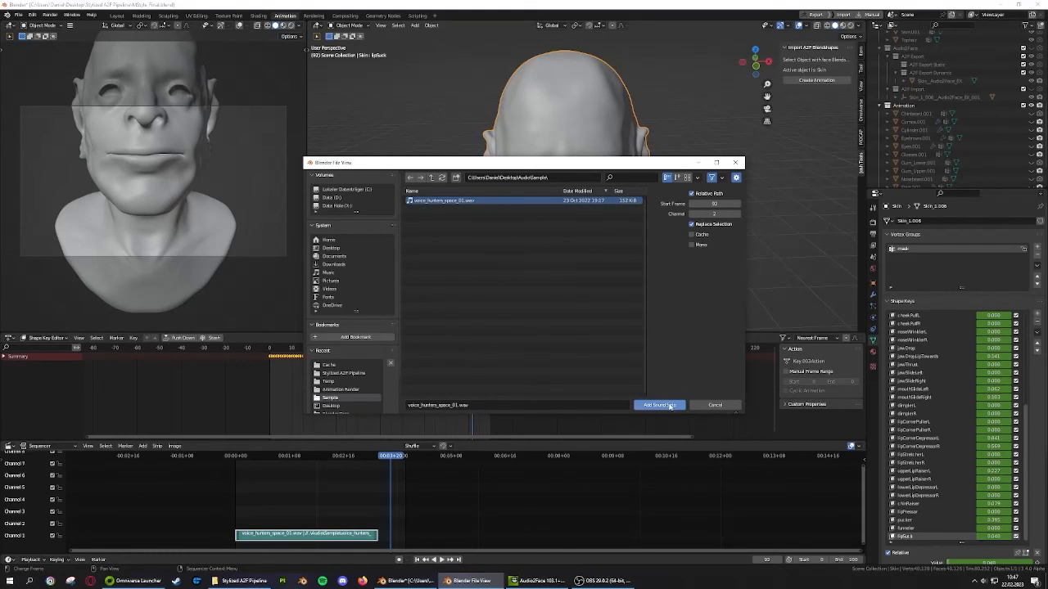
click(714, 406)
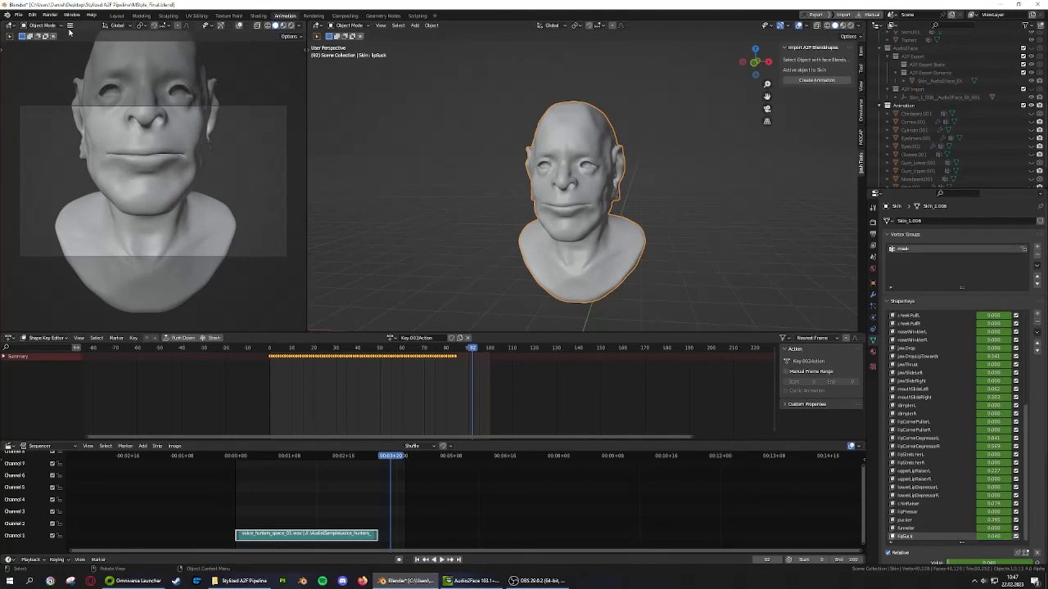
Return to the Layout workspace and examine the animated head's lips up close
click(117, 15)
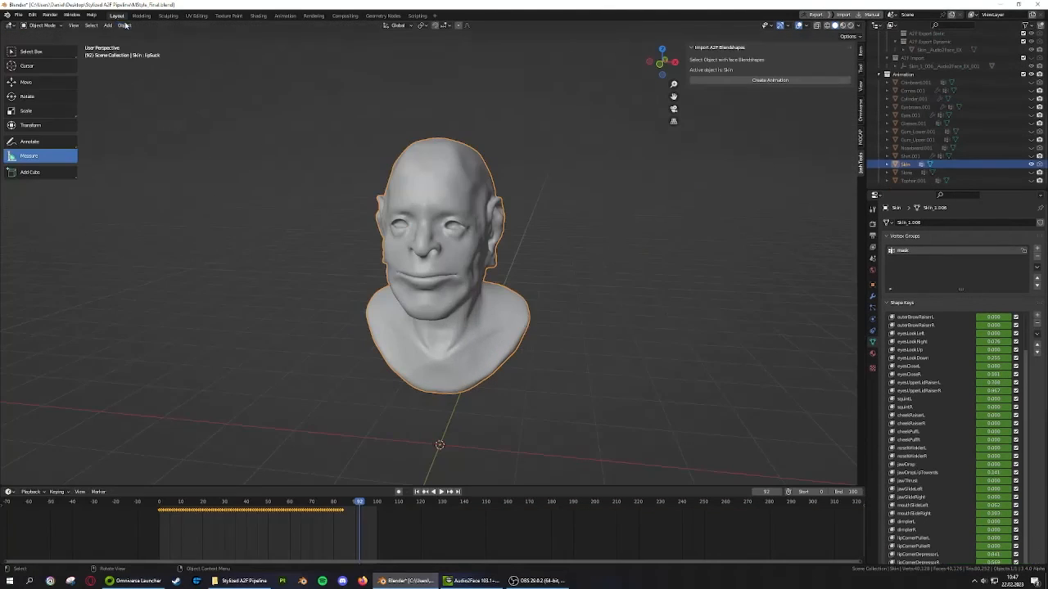
scroll(358, 248, up, 3)
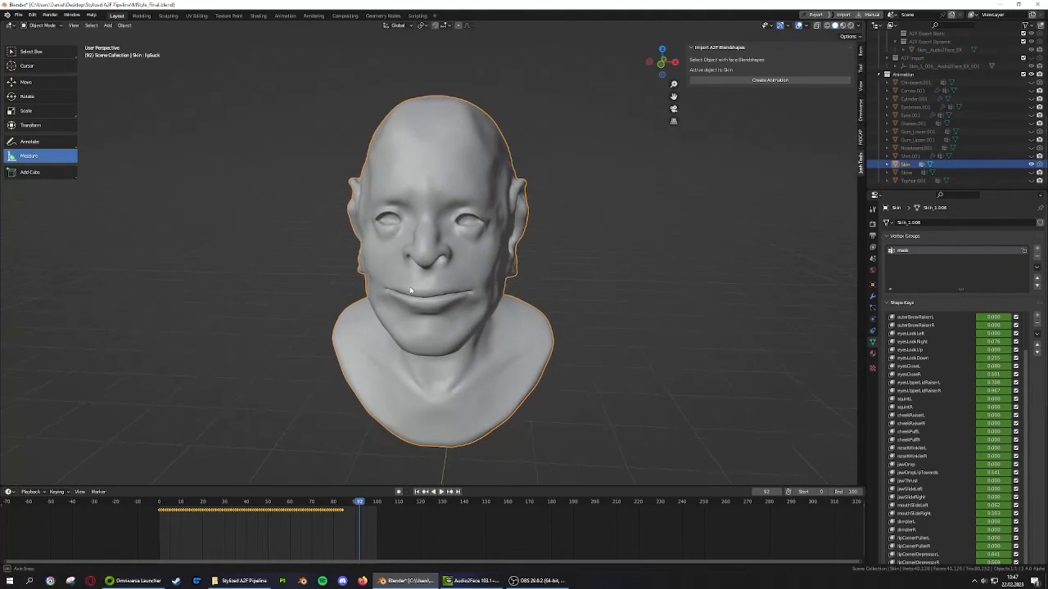
scroll(453, 281, up, 3)
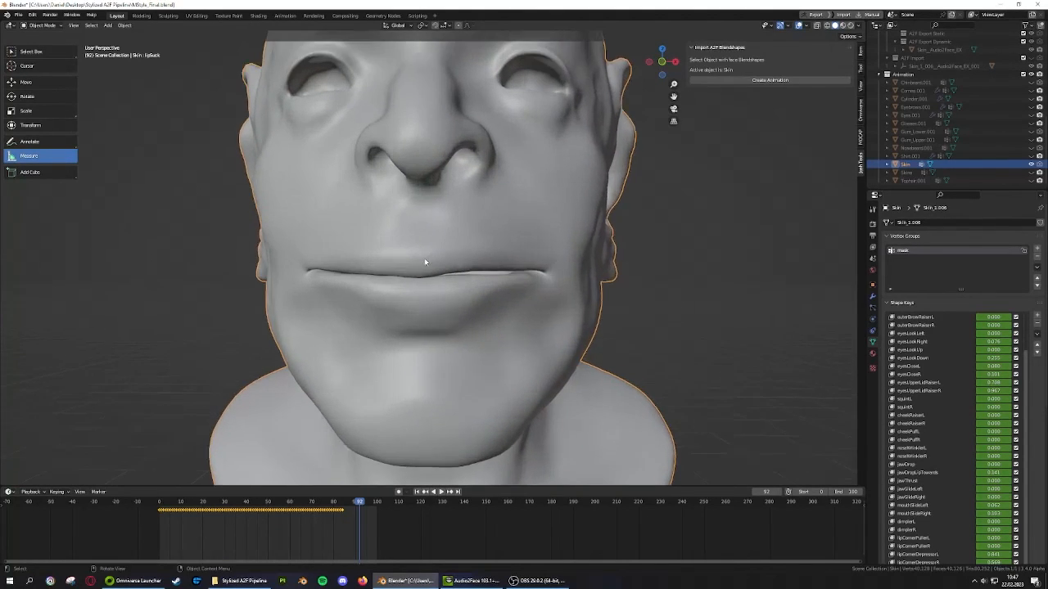